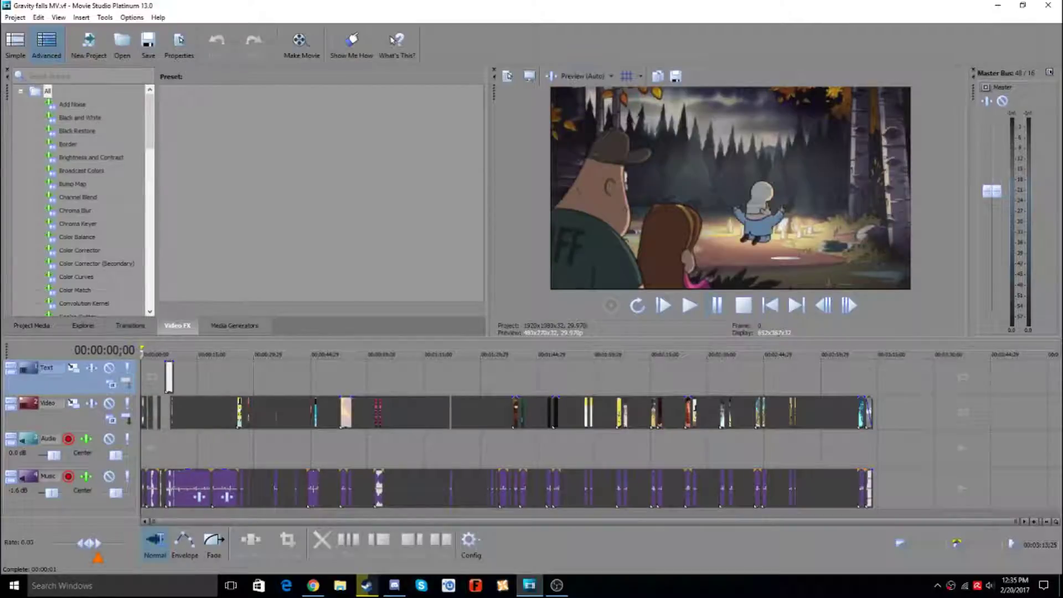
- Set the video preview quality to Good (Quarter)
left_click(612, 75)
mouse_move(596, 135)
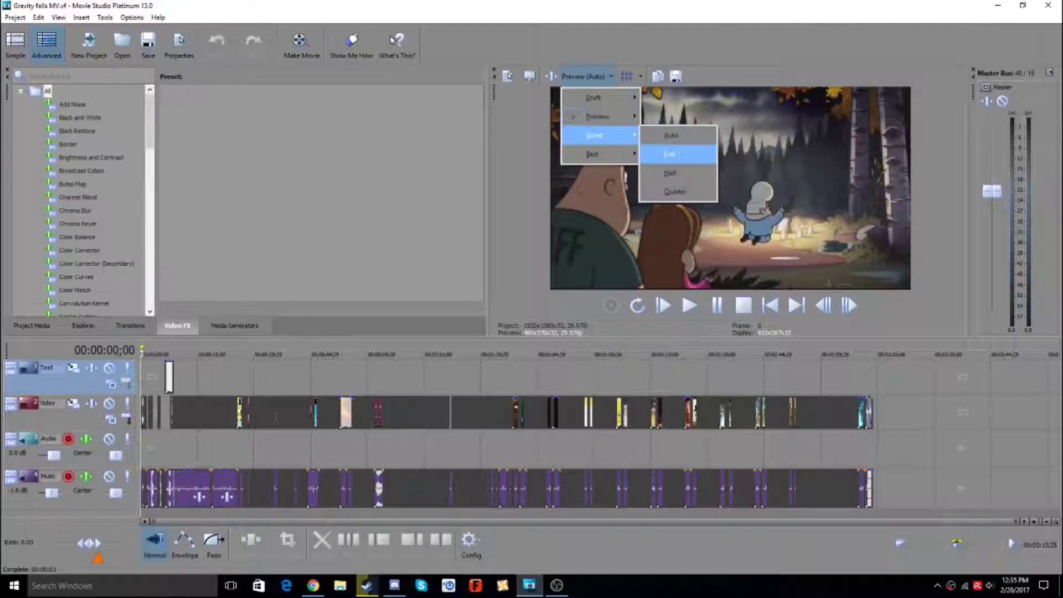
left_click(675, 191)
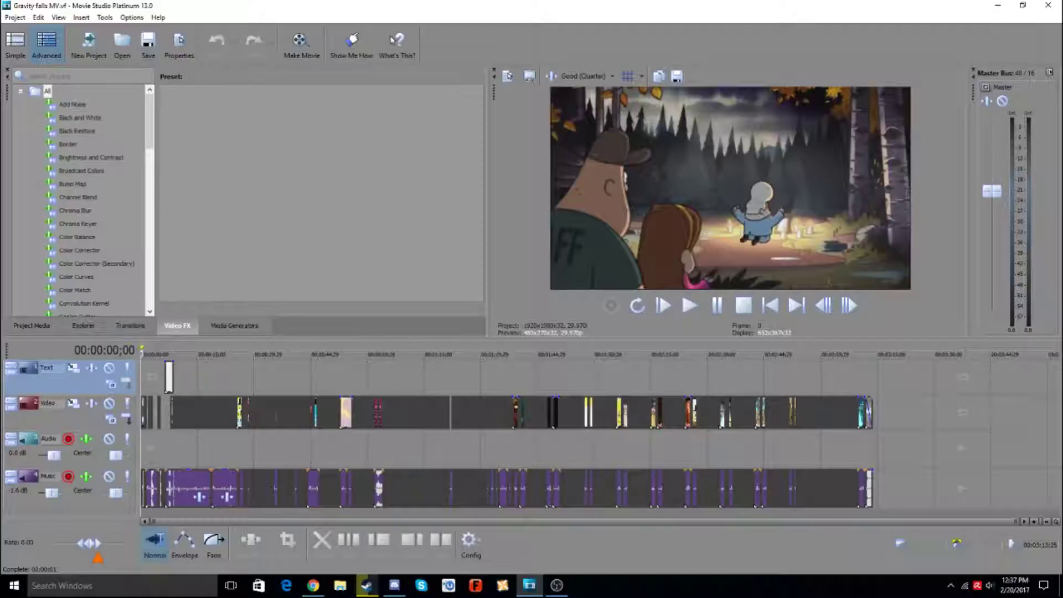
- Delete the empty Audio track between the Video and Music tracks
mouse_move(387, 521)
left_mouse_down()
mouse_move(924, 521)
mouse_move(387, 521)
left_mouse_up()
right_click(224, 449)
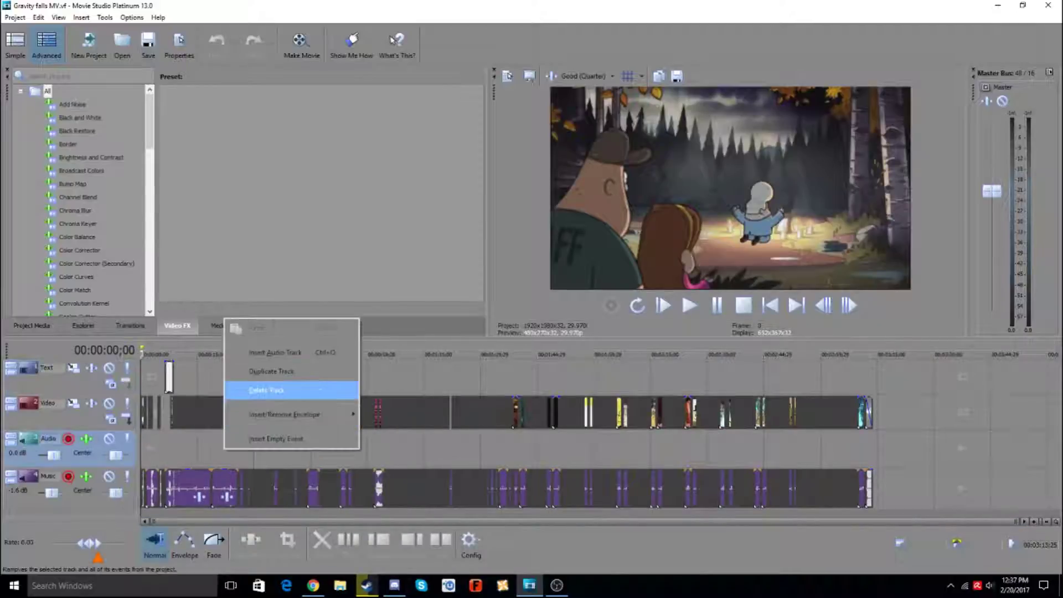
left_click(266, 390)
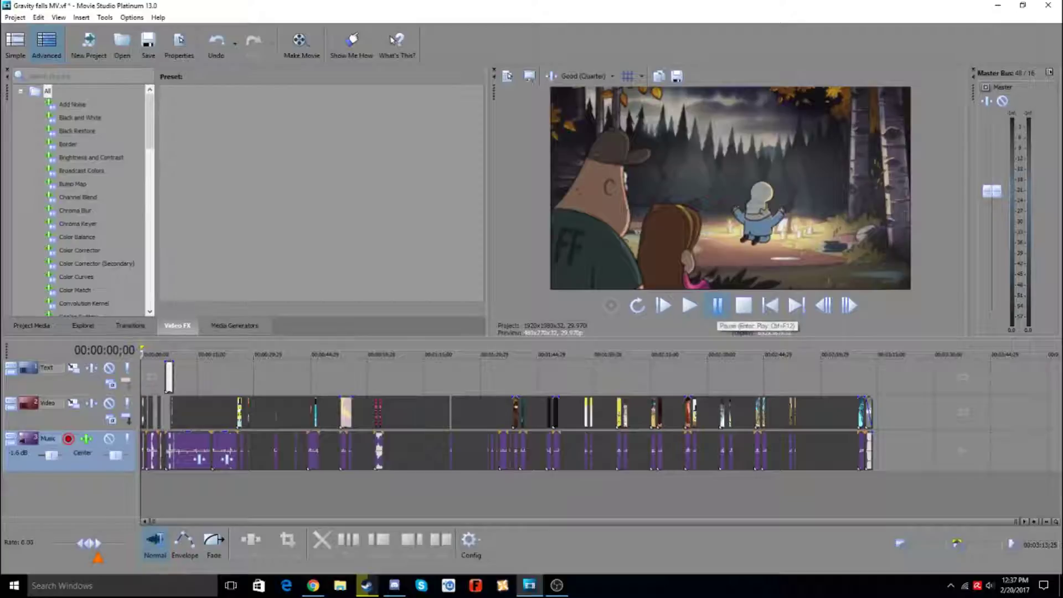
- Play the first five seconds of the project and examine the opening clips against the music
left_click(717, 305)
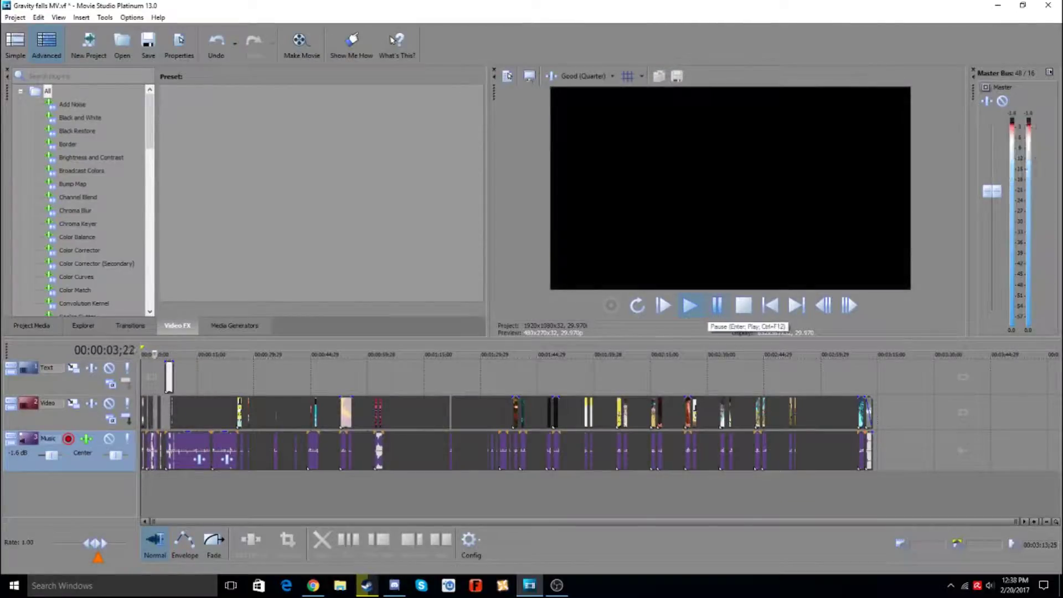
left_click(717, 305)
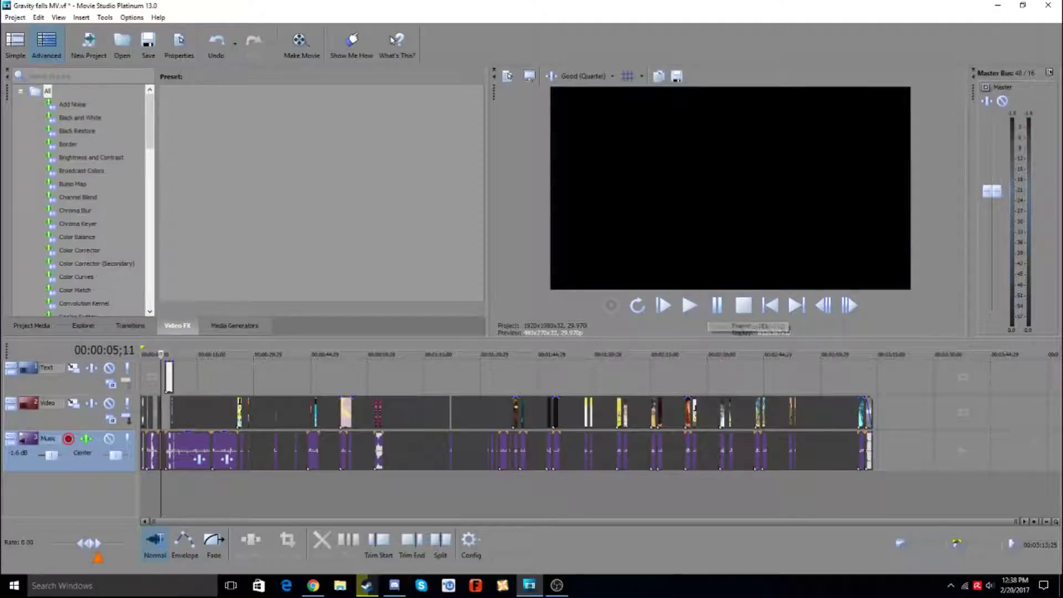
scroll(601, 432, "up", 6)
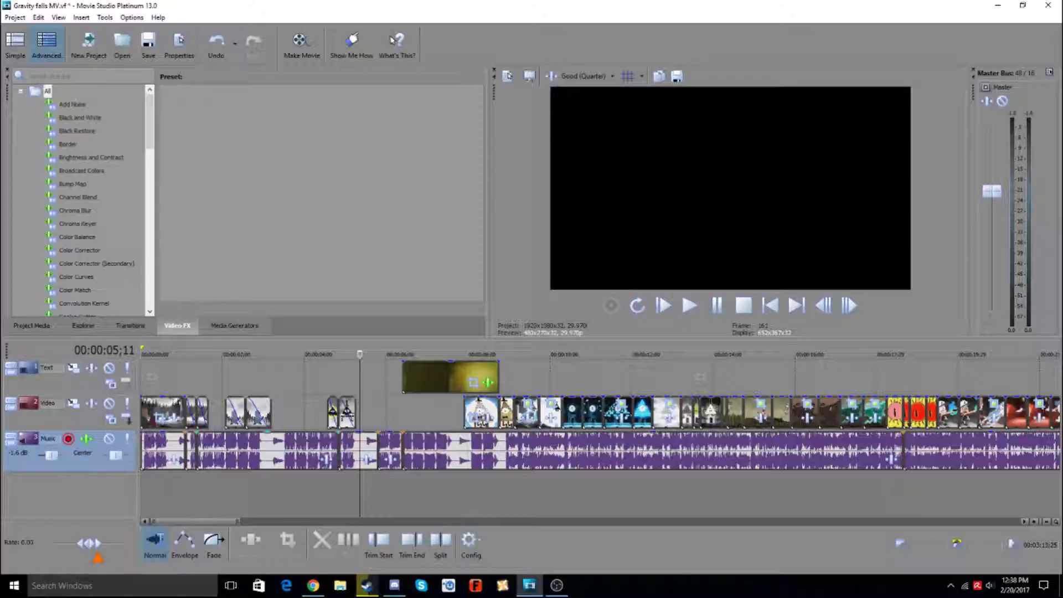
scroll(601, 432, "down", 3)
scroll(601, 432, "up", 4)
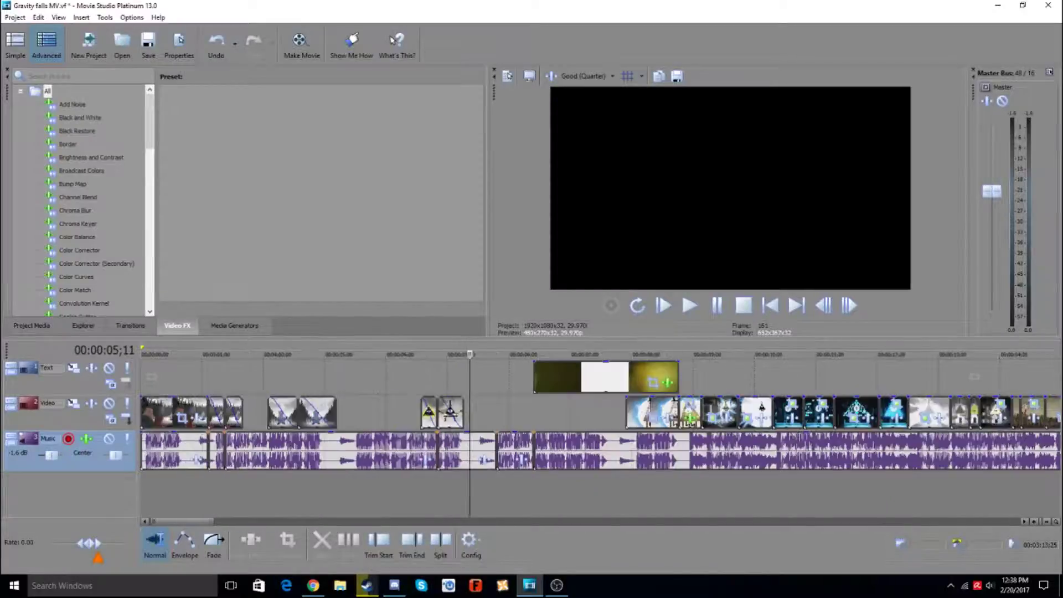
scroll(601, 432, "down", 5)
scroll(556, 408, "down", 4)
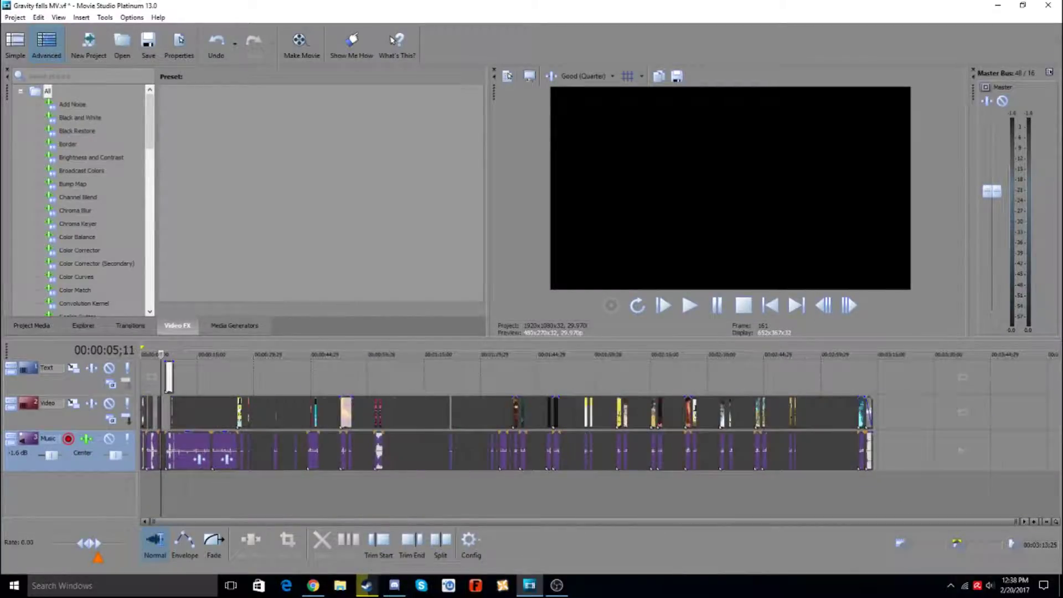
scroll(557, 408, "up", 6)
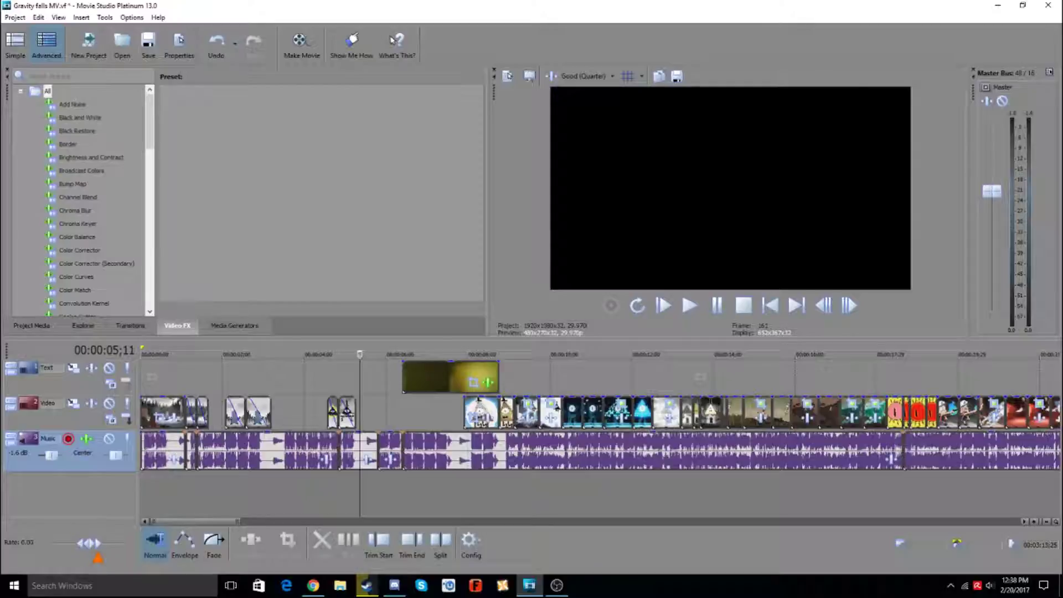
- Play the opening in short sections from about two to six seconds, pausing at each cut
left_click(225, 355)
key("space")
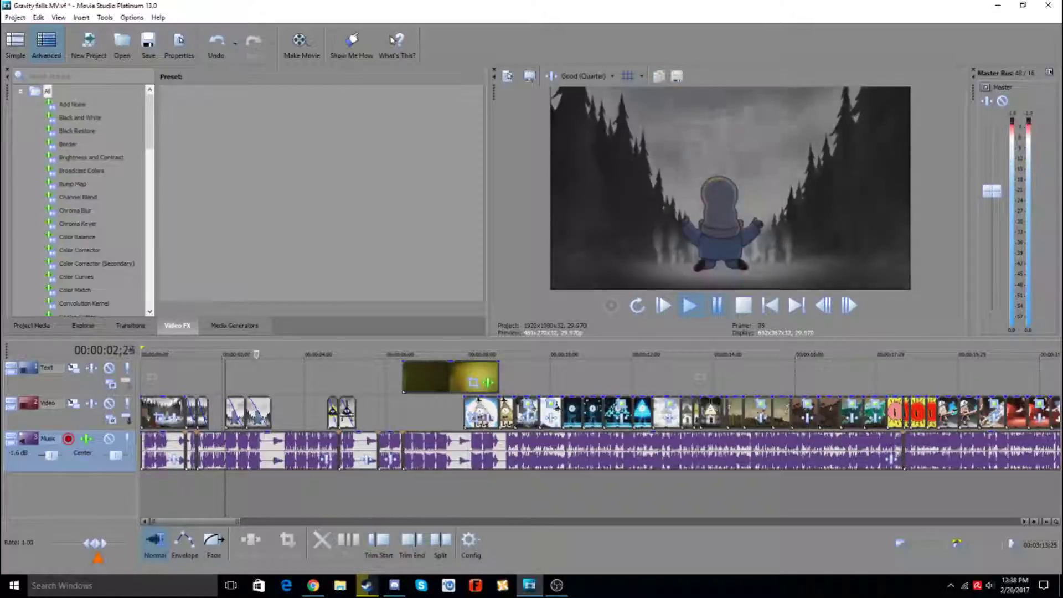
key("Return")
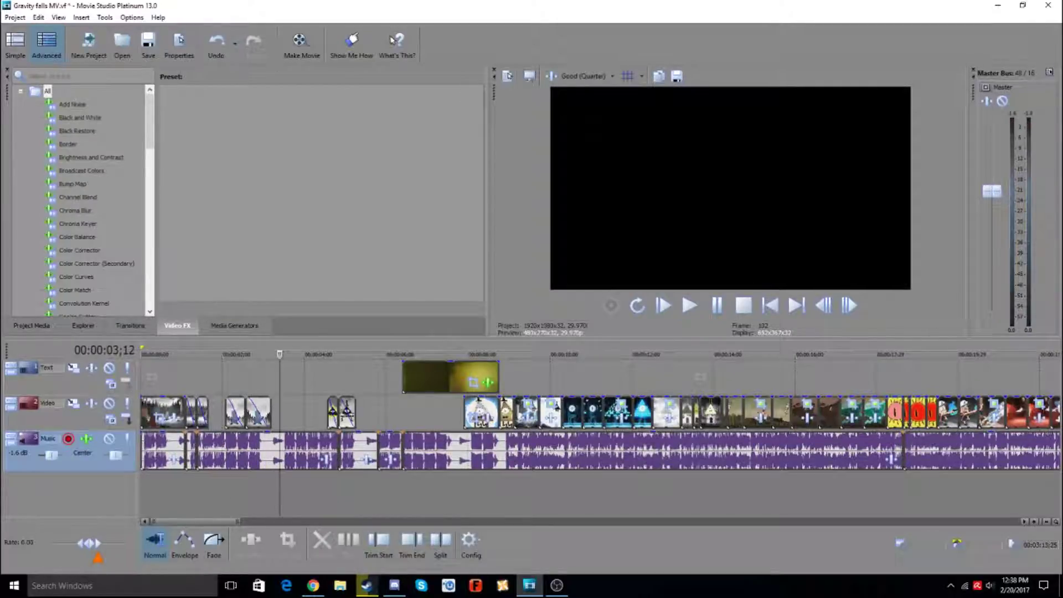
key("Return")
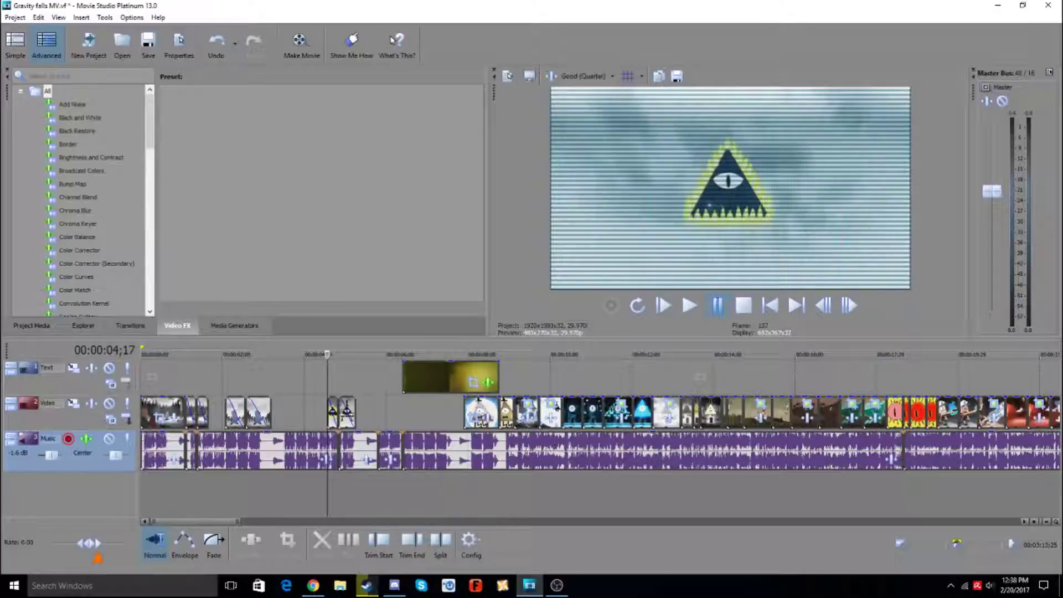
key("Return")
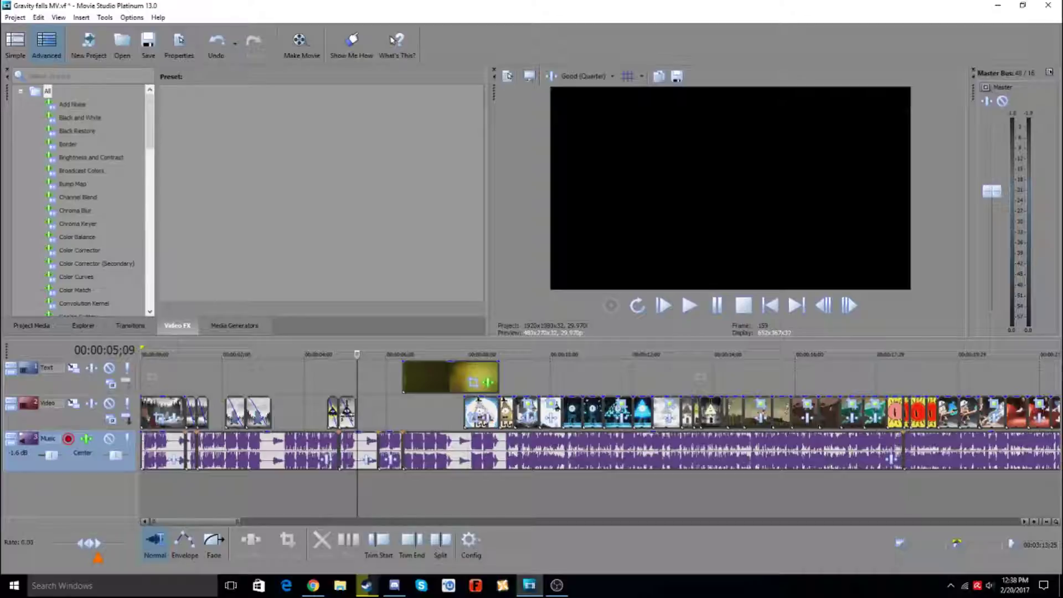
key("Return")
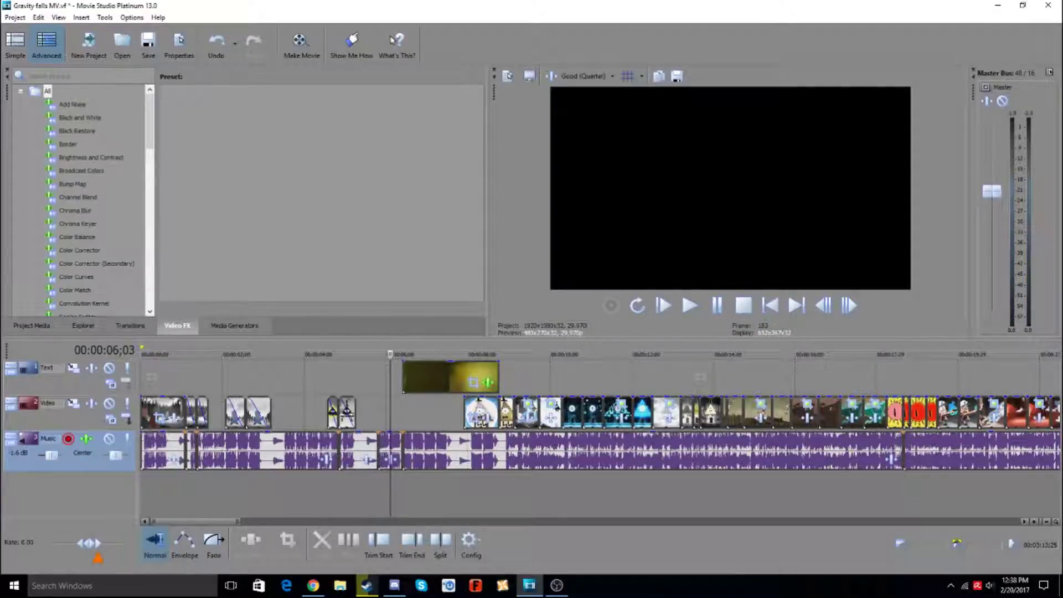
- Jump between the short opening clips and the gaps separating them to review how they line up with the music
left_click(338, 354)
left_click(232, 354)
key("Return")
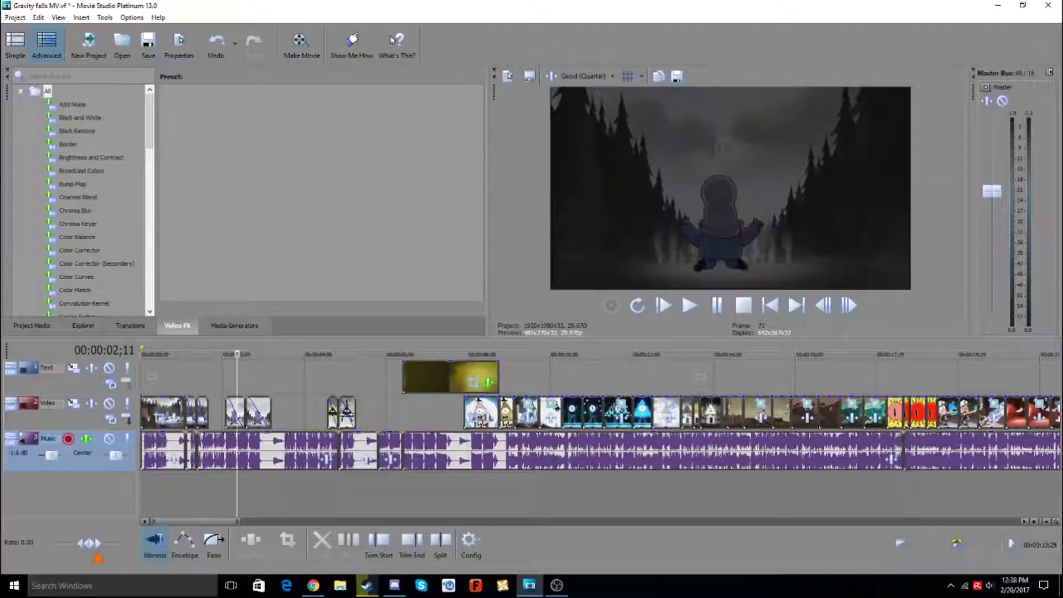
left_click(270, 376)
left_click(180, 377)
left_click(289, 355)
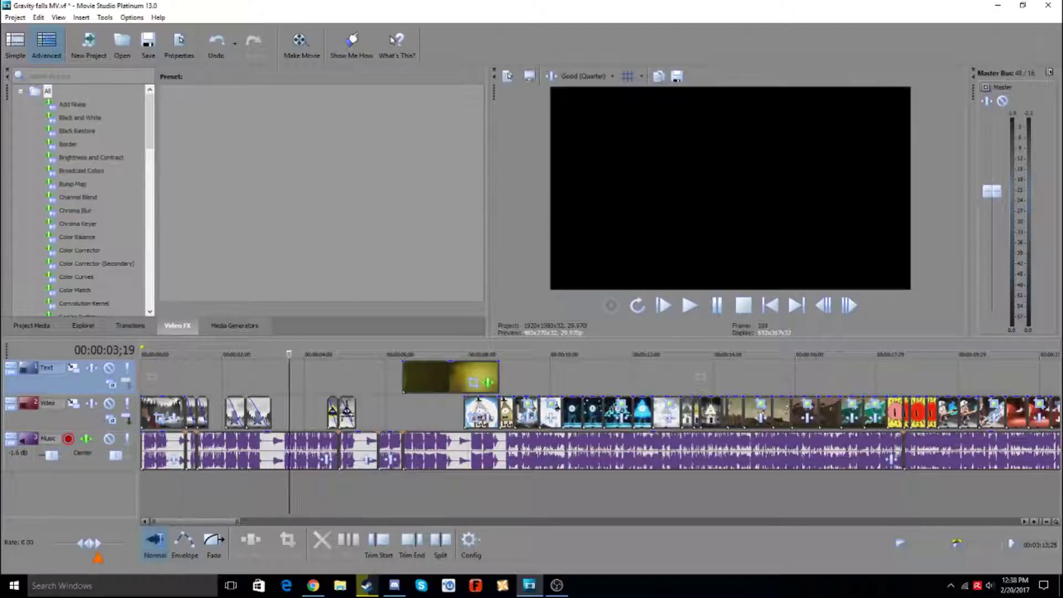
left_click(339, 355)
left_click(363, 354)
left_click(339, 354)
left_click(370, 355)
left_click(327, 354)
left_click(394, 377)
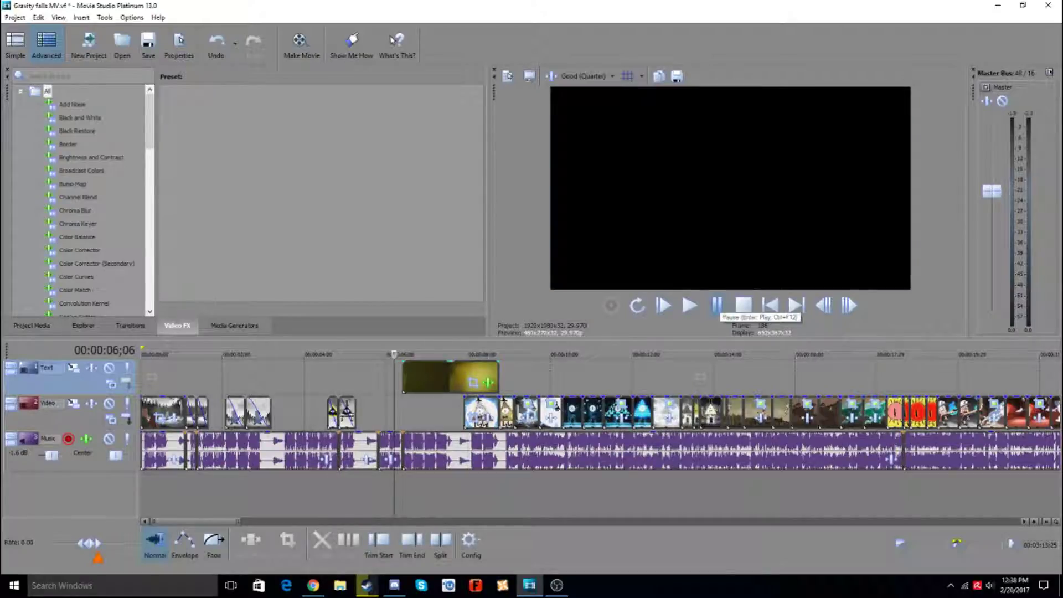
- Play the clip on the Text track from about six seconds, then select it and replay it into the following video clip
key("Down")
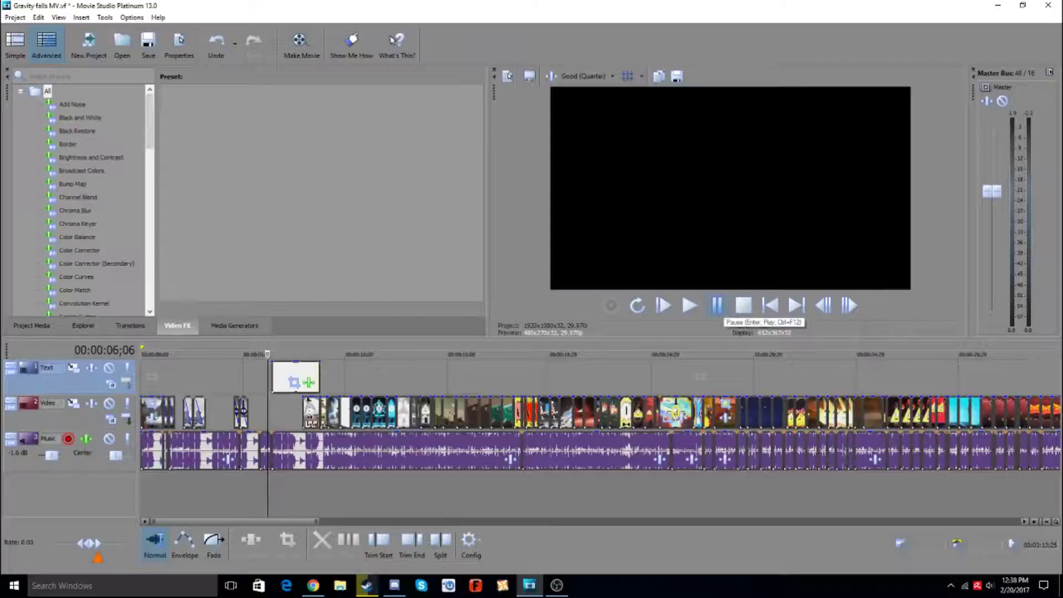
left_click(689, 305)
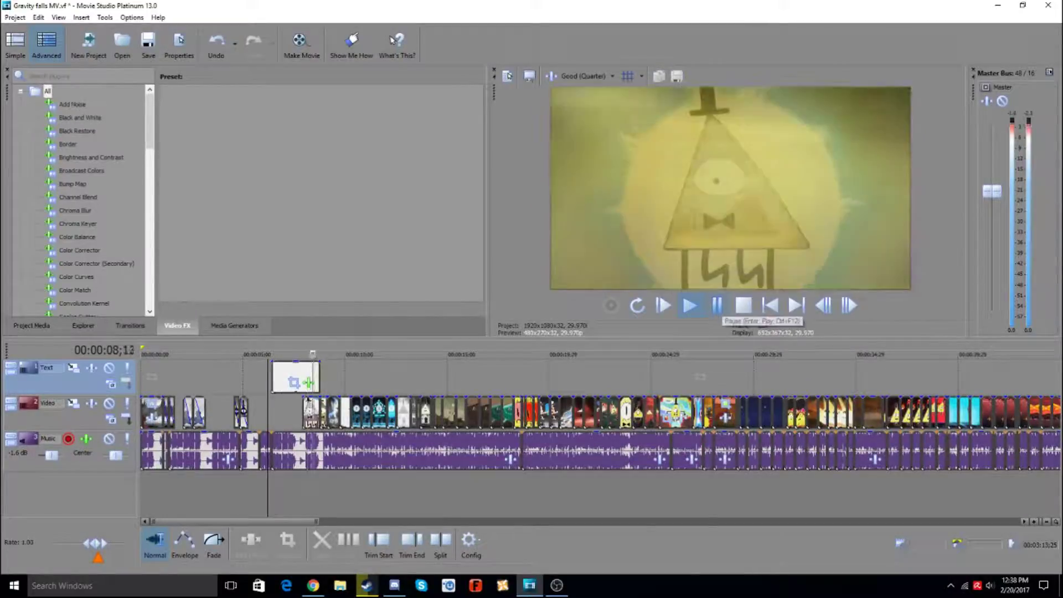
left_click(717, 305)
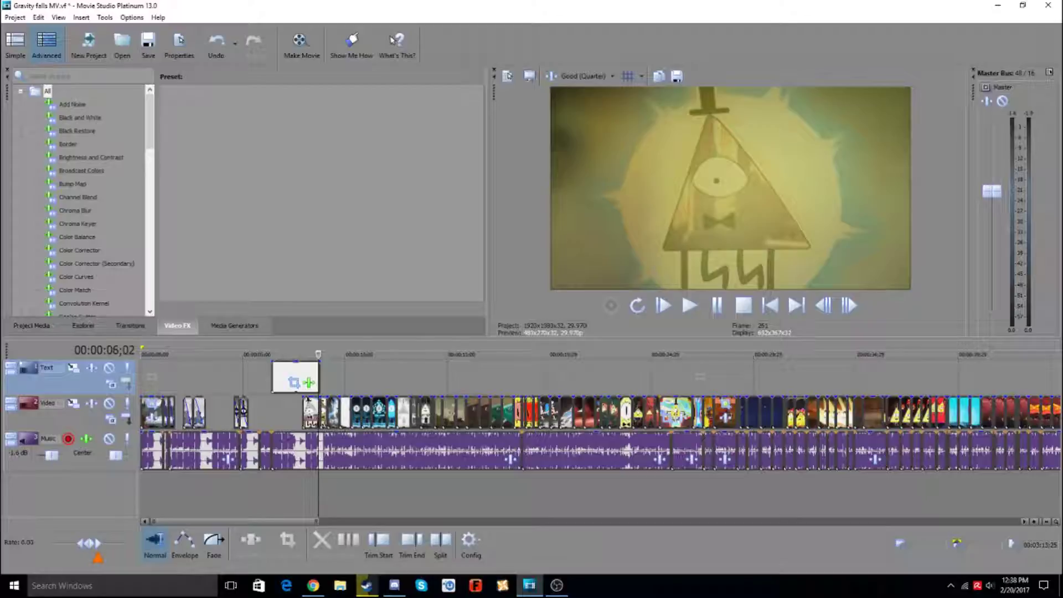
left_click(264, 354)
left_click(275, 377)
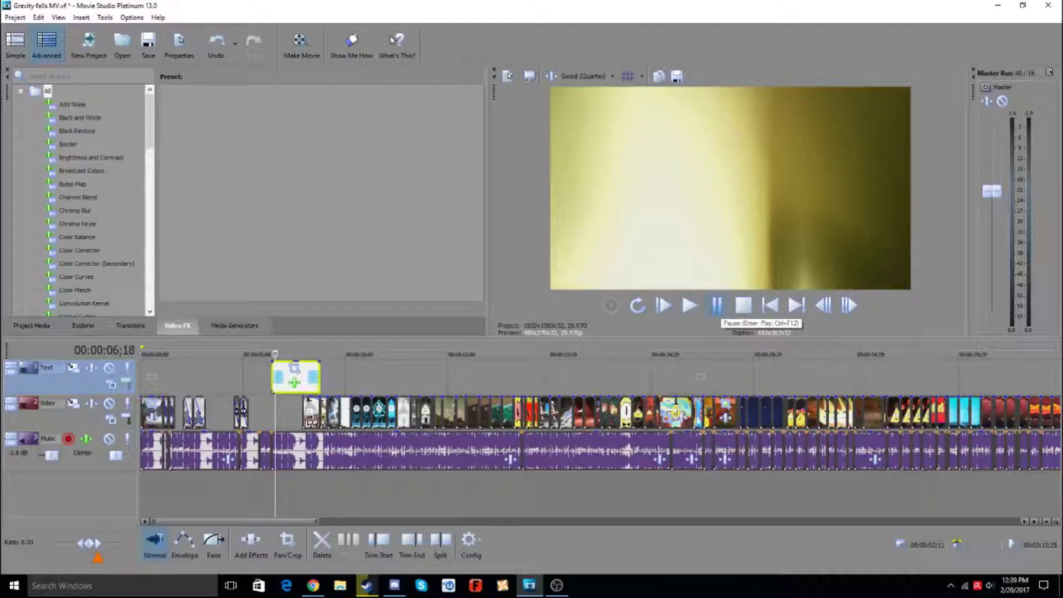
left_click(690, 305)
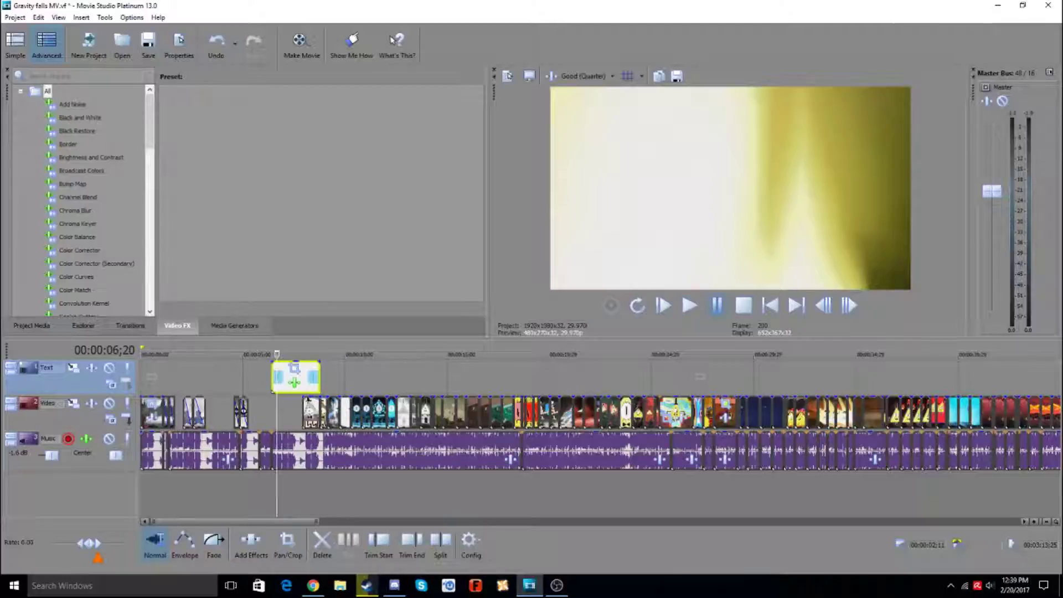
left_click(689, 305)
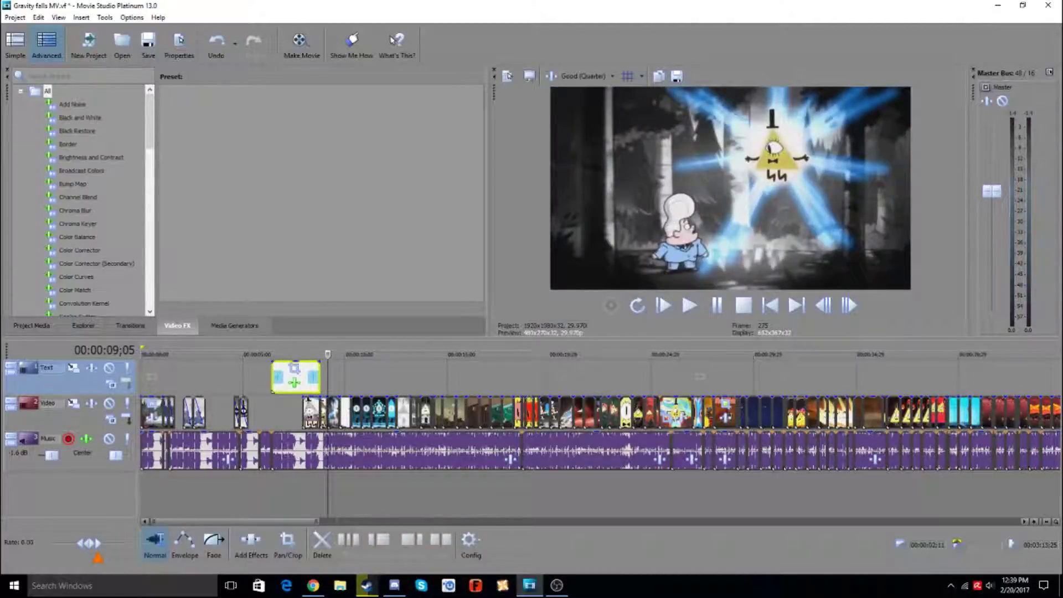
- Lower the system volume to 2 and resume playback from 00:00:09;05
key("XF86AudioLowerVolume")
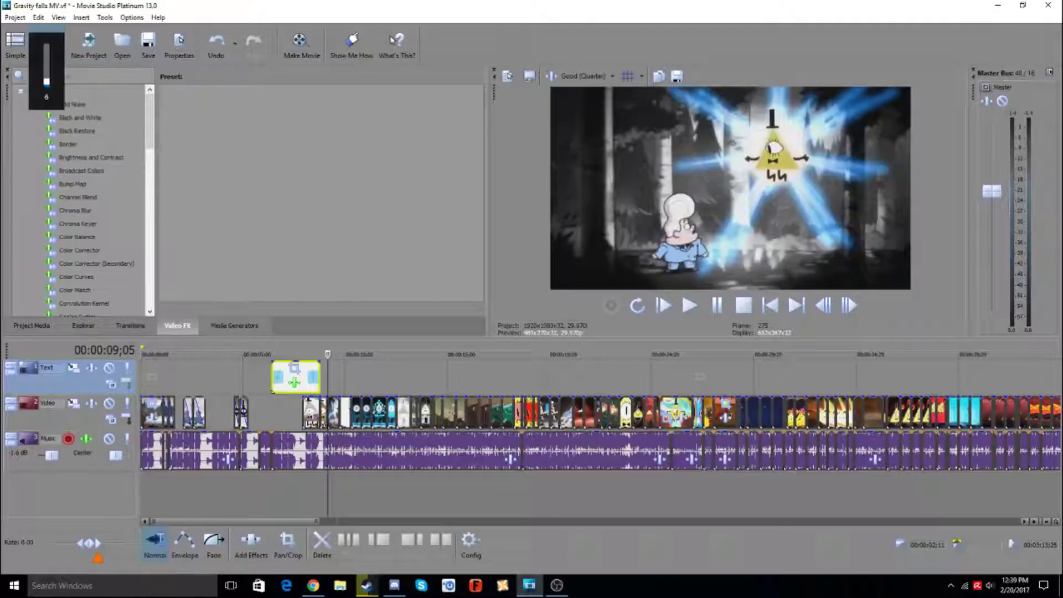
key("space")
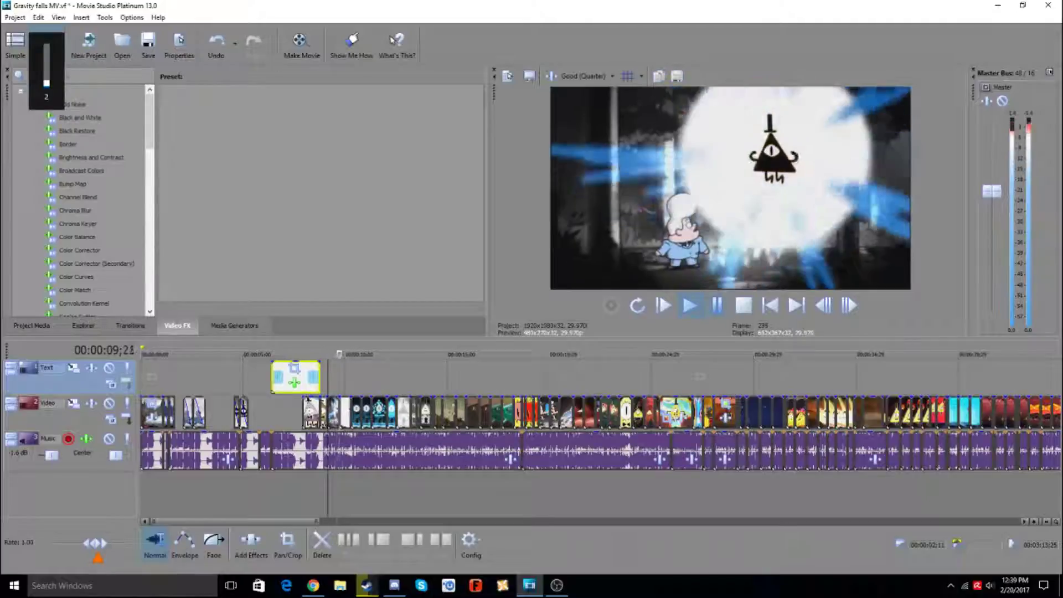
- Open Pan/Crop for the Video track clip ending near ten seconds, examine its first two position keyframes, and close it
right_click(347, 412)
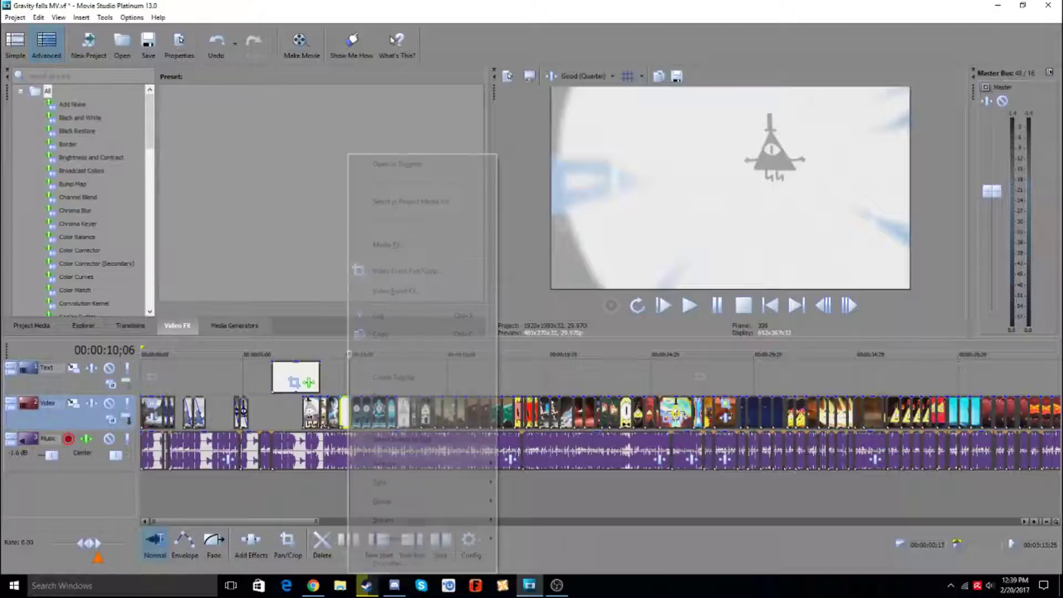
key("Return")
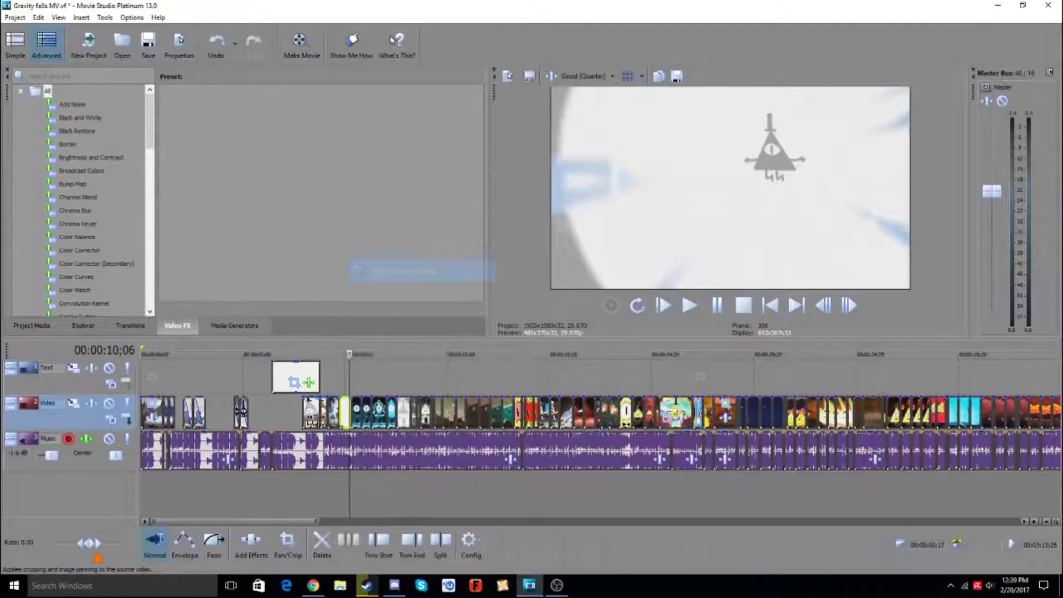
scroll(498, 216, "up", 12)
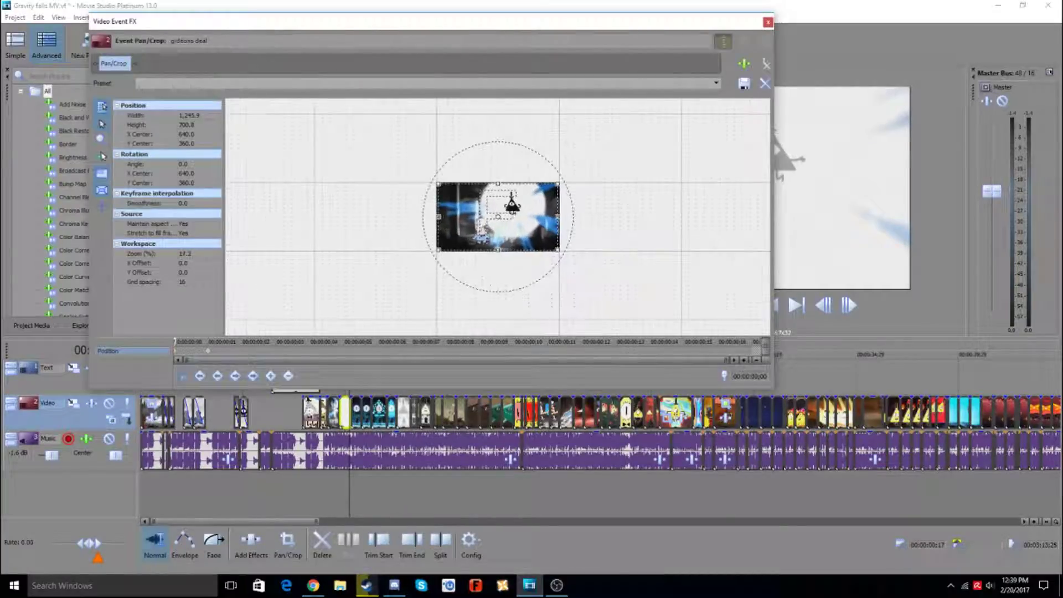
scroll(498, 216, "down", 1)
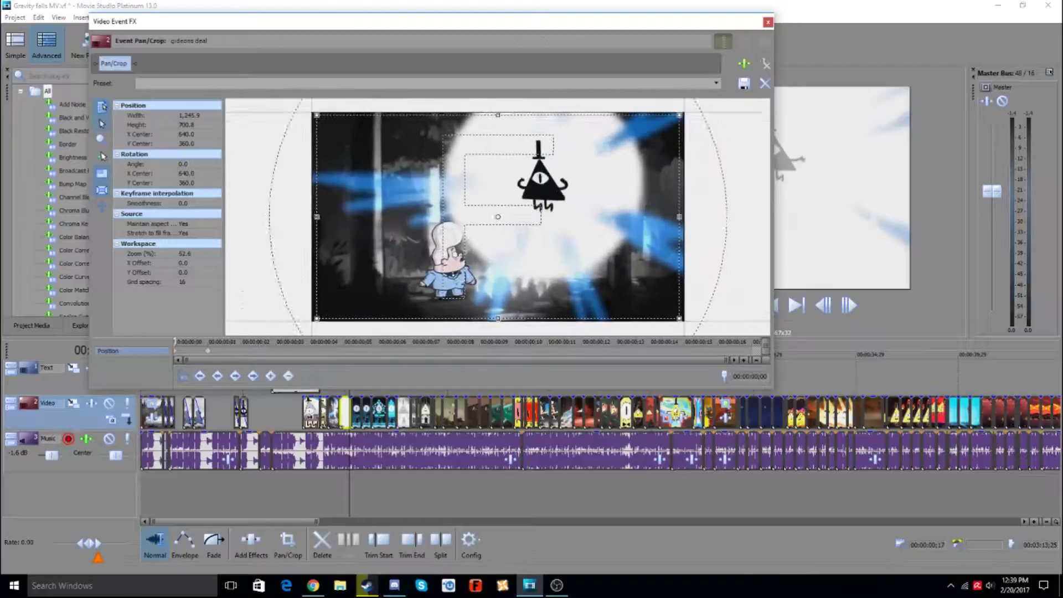
key("Right")
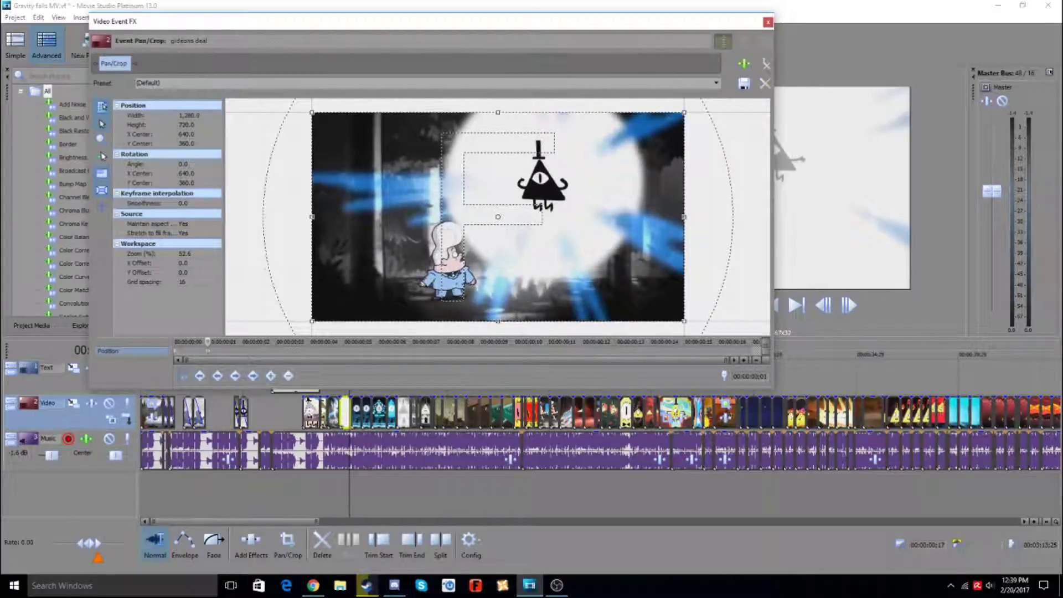
key("alt+F4")
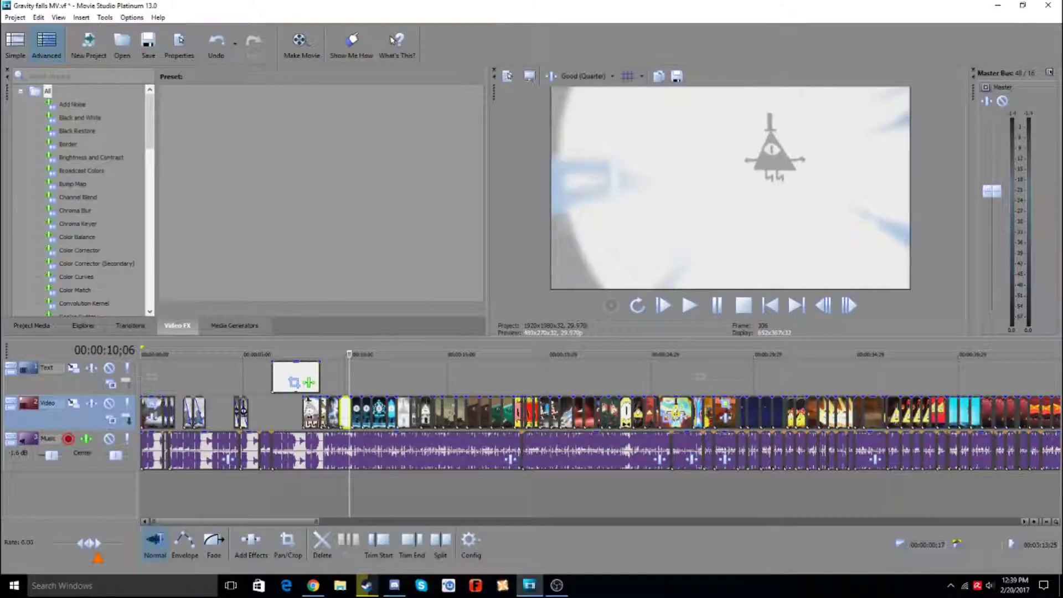
- Review the same clip's Pan/Crop settings again with the playhead placed near the clip's start, then close them
left_click(340, 410)
right_click(349, 411)
left_click(407, 271)
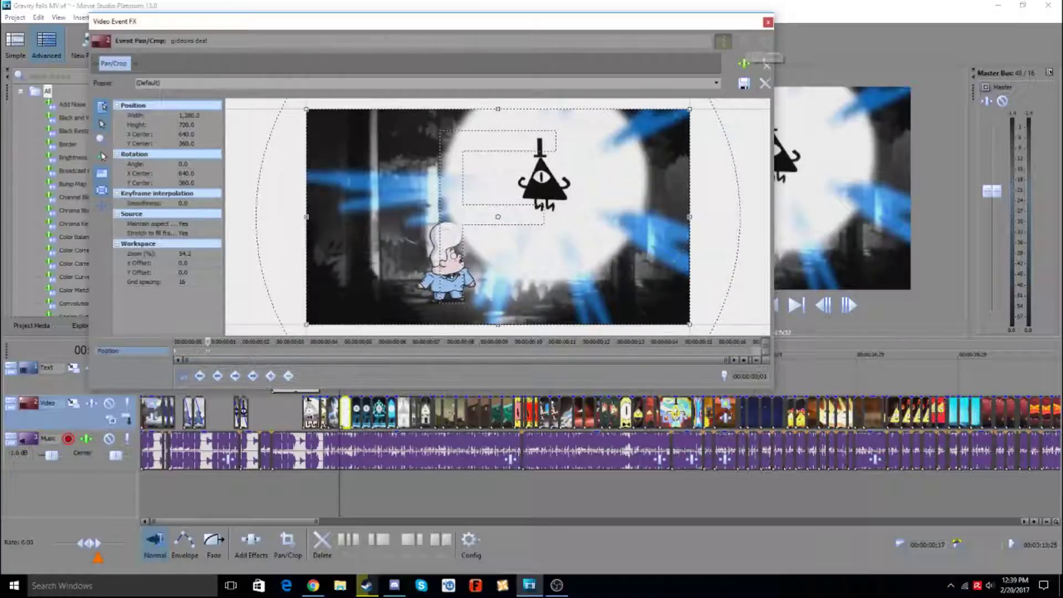
left_click(767, 22)
- Launch VEGAS Pro 14.0 and place the playhead at 00:00:34;20 on the third track of Test proj.veg
key("super")
type("vegas")
left_click(65, 402)
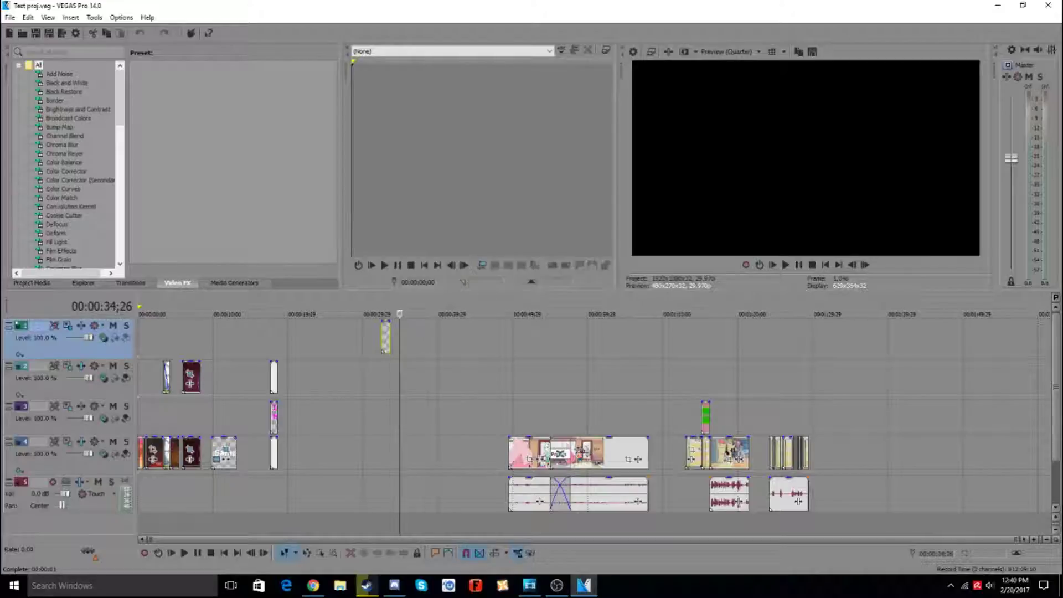
left_click(398, 416)
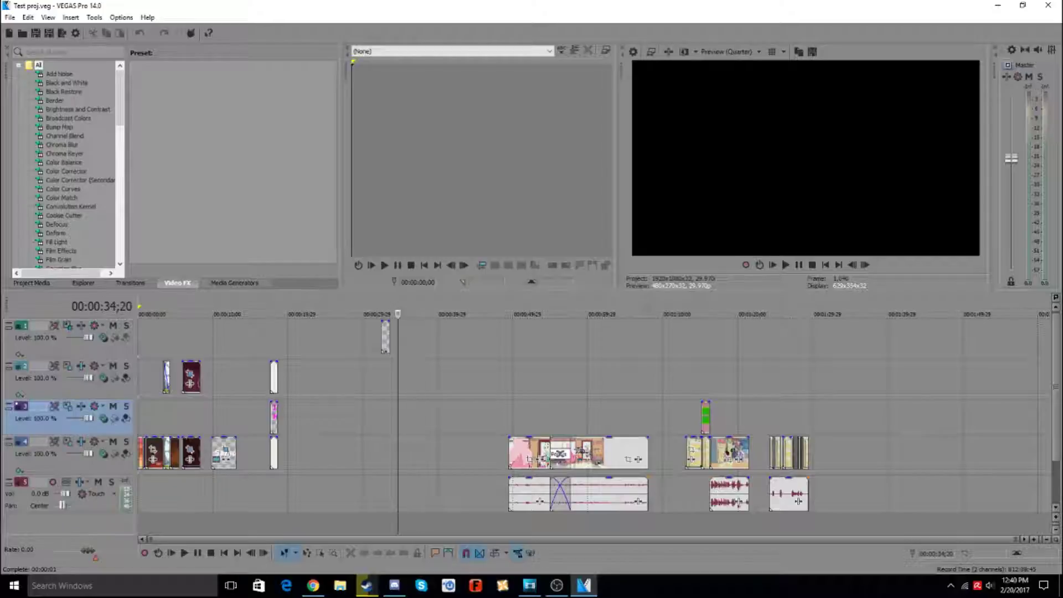
- Place the (Legacy) Text 4 media from Test proj.veg on the second track at 00:00:34;20 and close its generator settings
left_click(529, 585)
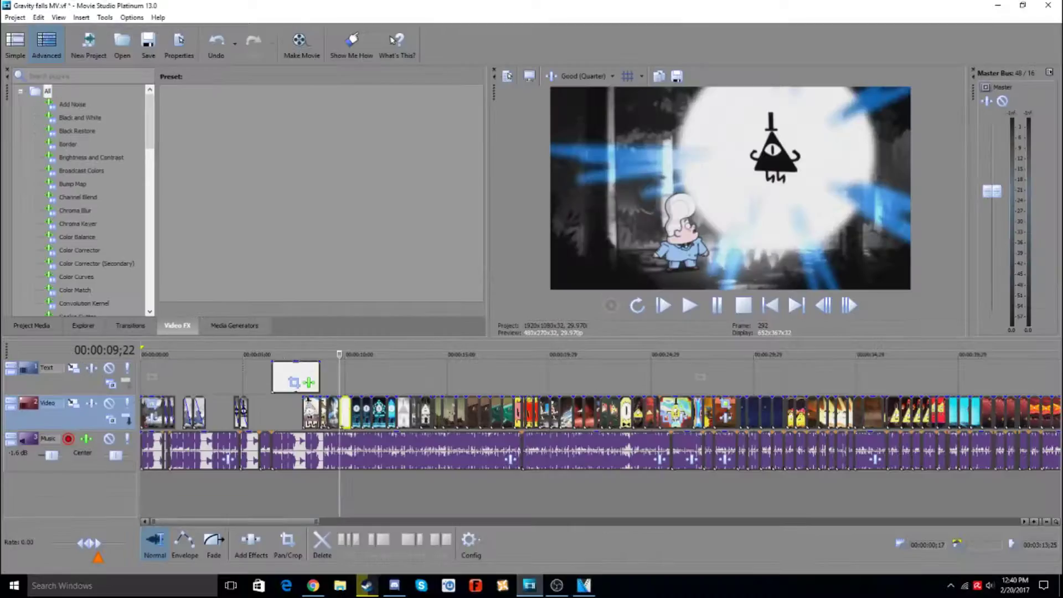
left_click(584, 585)
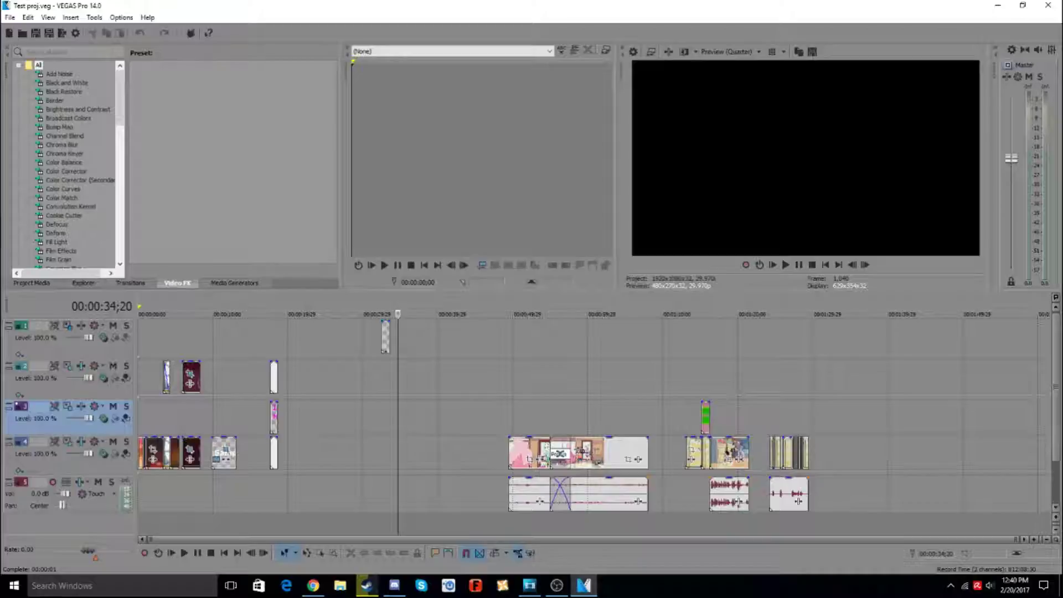
left_click(32, 283)
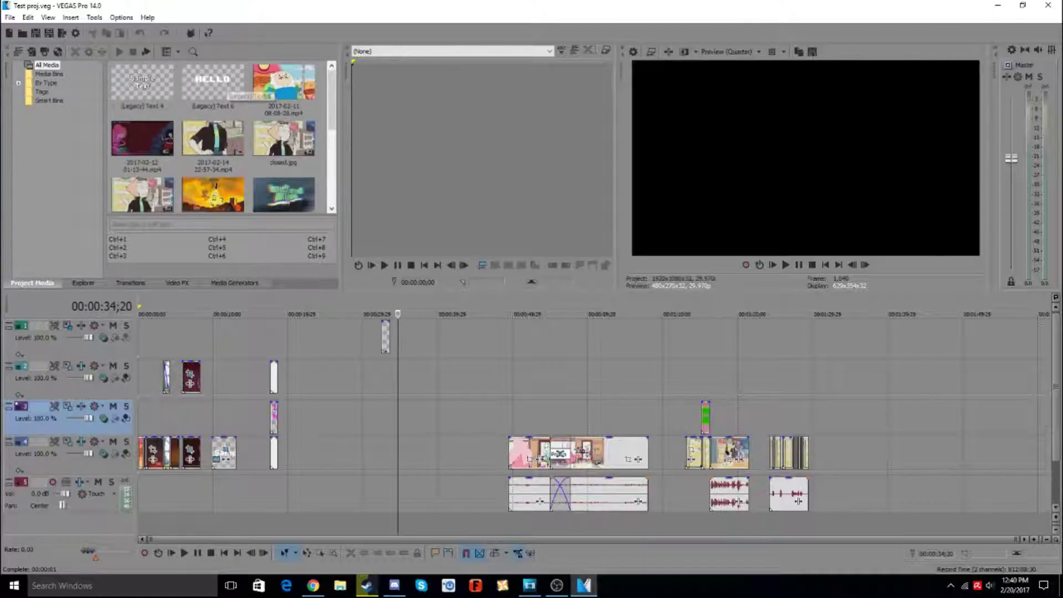
left_click(142, 89)
left_click_drag(421, 377, 398, 377)
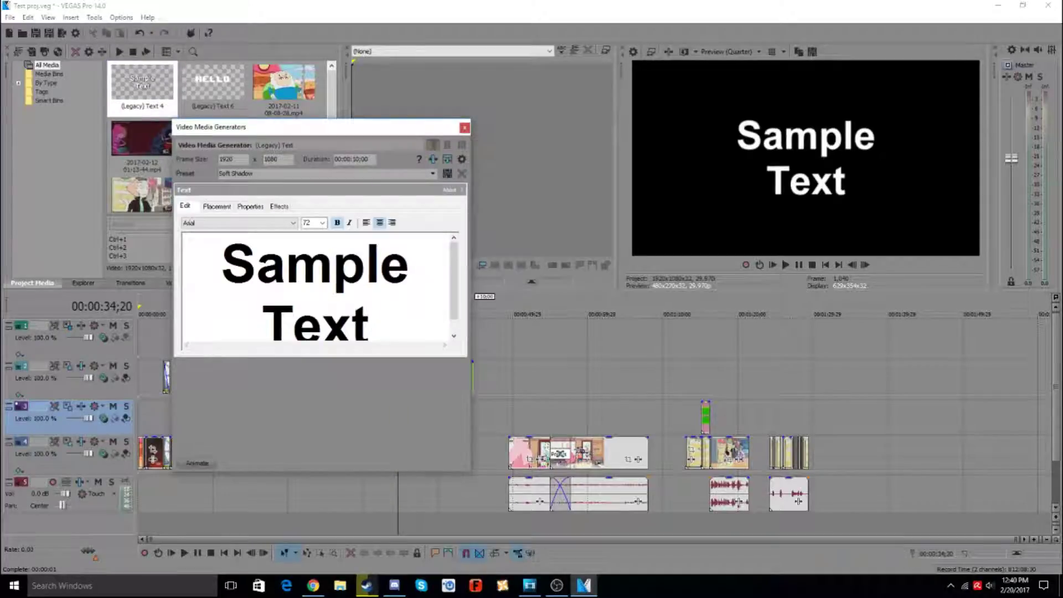
left_click(464, 128)
- Open Pan/Crop for the new text event and shift its opening frame to about X center -965.7, Y center 535.7
left_click(453, 384)
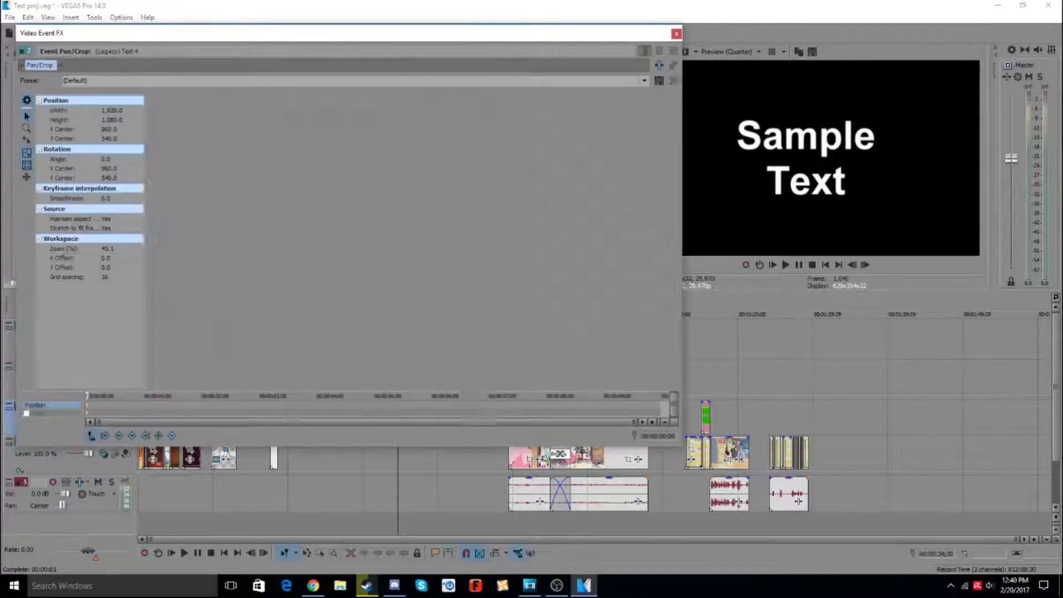
scroll(413, 242, "down", 5)
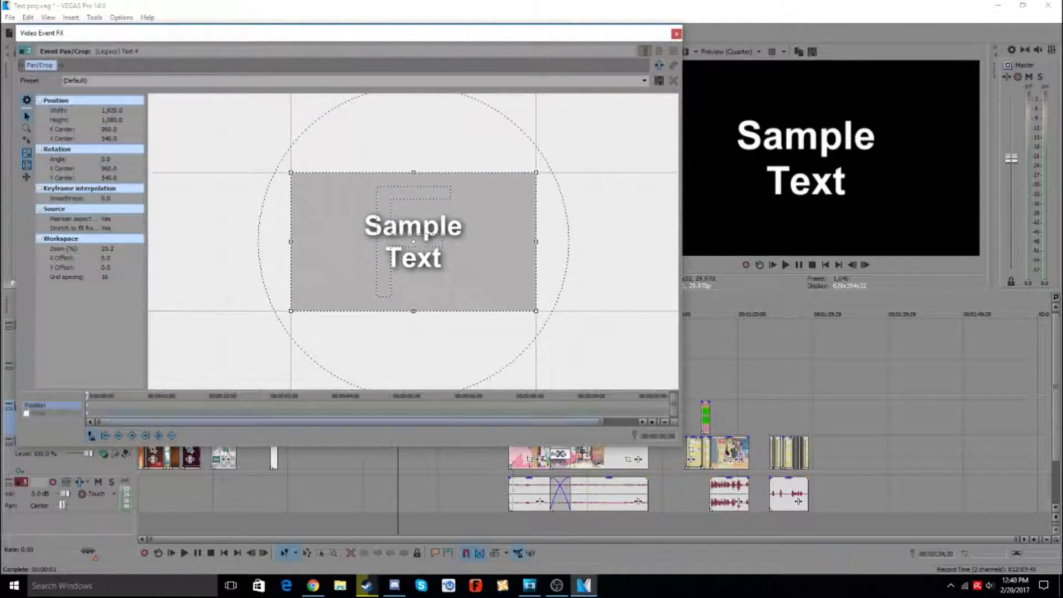
scroll(380, 404, "down", 1)
left_click_drag(413, 242, 167, 240)
- Restore the text's default centered framing at 00:00:04;23, creating a second position keyframe
left_click_drag(87, 396, 360, 396)
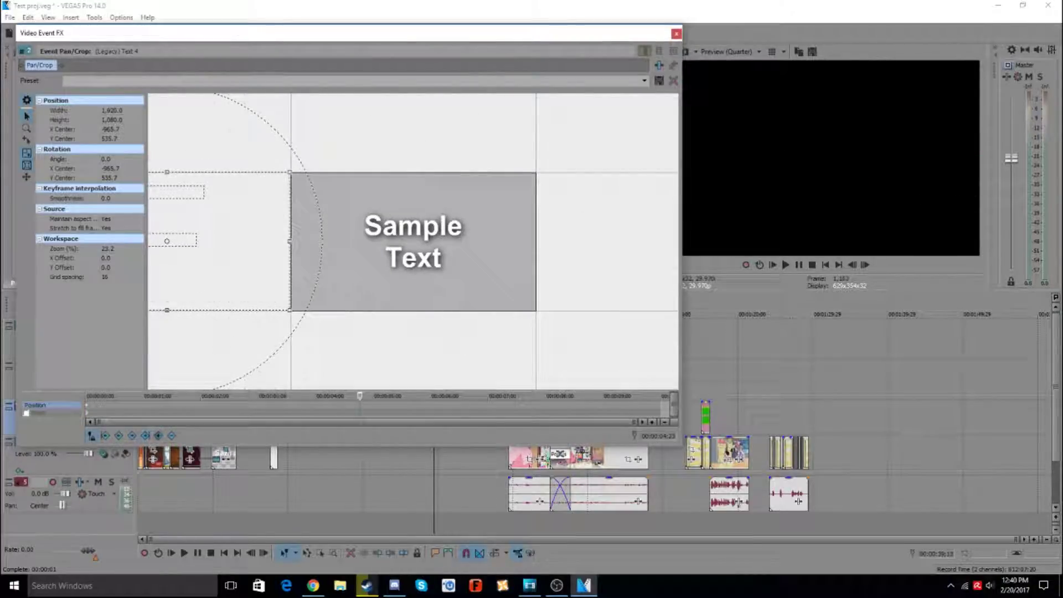
right_click(233, 264)
left_click(260, 270)
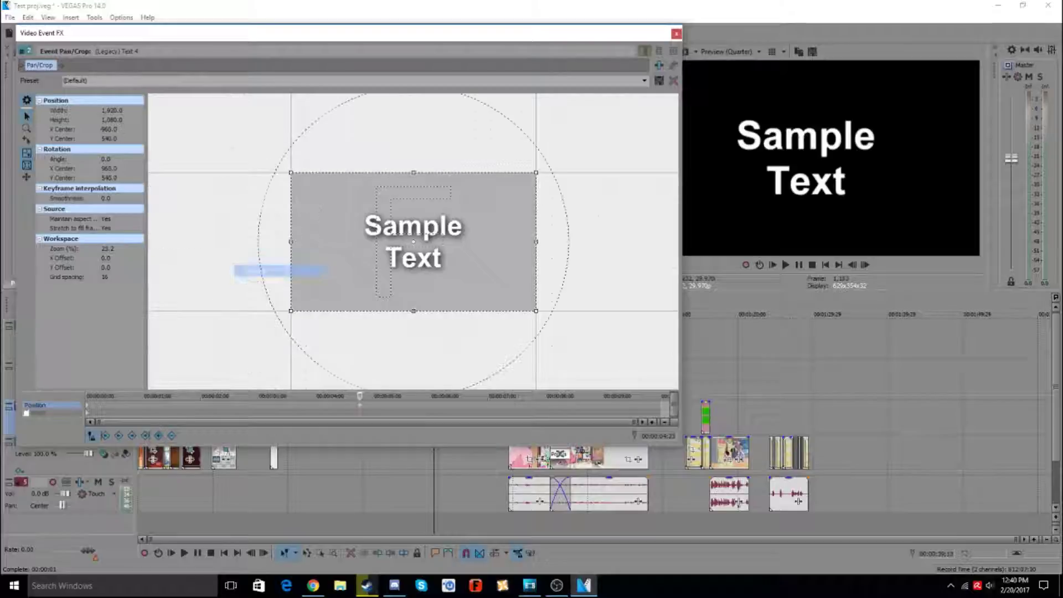
- Play the text animation from the start of the event to preview it sliding into frame
left_click(87, 396)
left_click(786, 264)
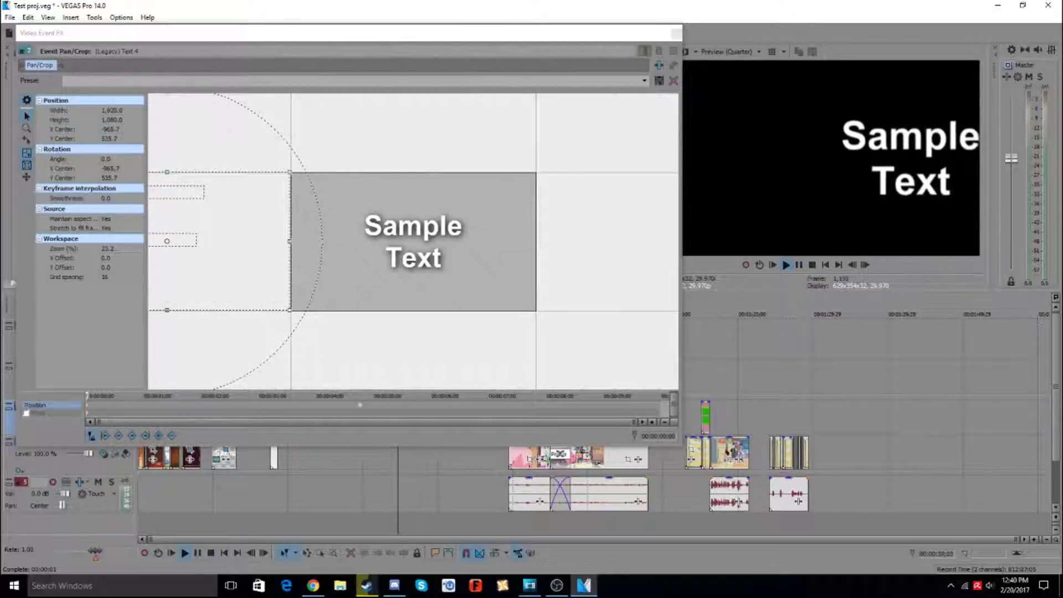
key("Return")
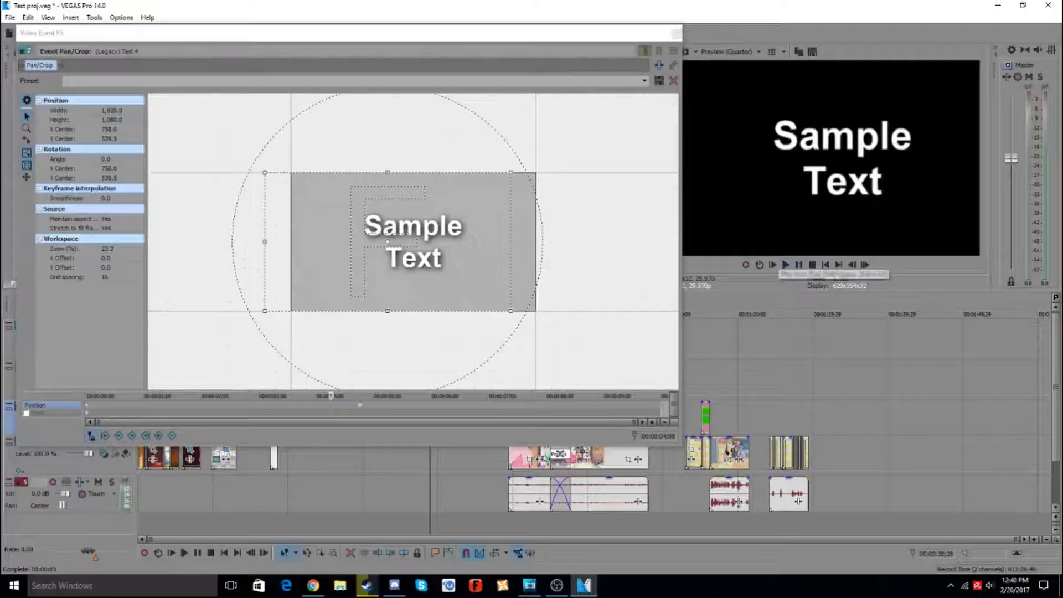
key("Return")
key("Return")
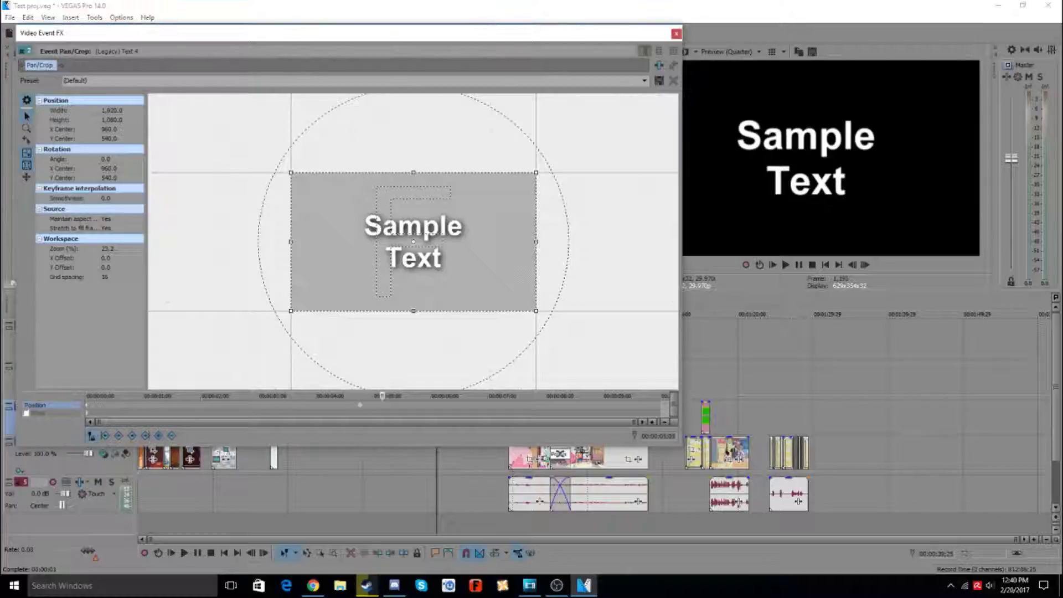
- Compare the text's framing at the opening keyframe with its framing at the 00:00:04;23 keyframe
key("ctrl+Home")
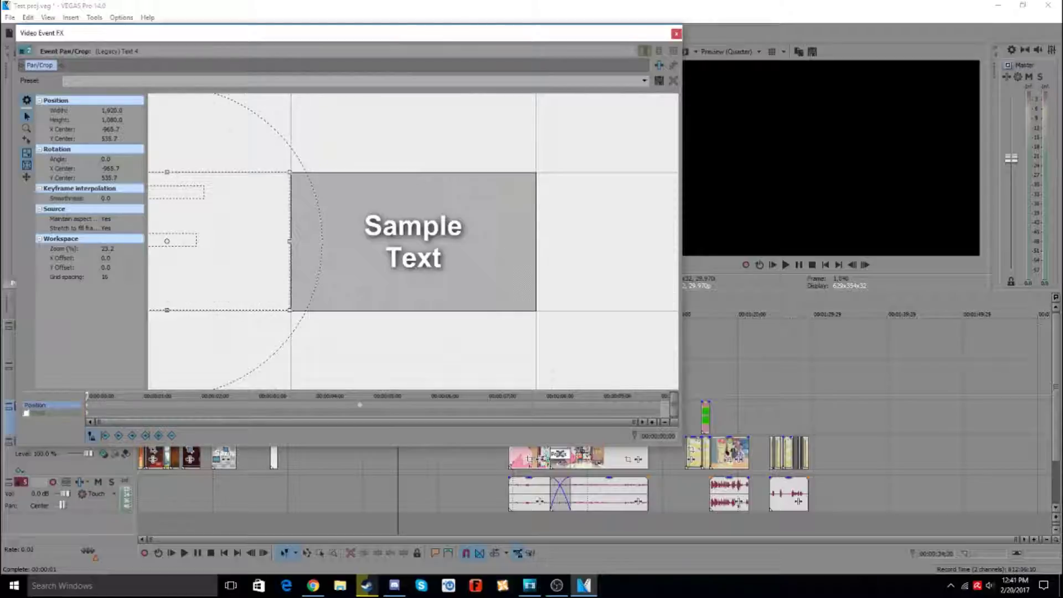
left_click(360, 405)
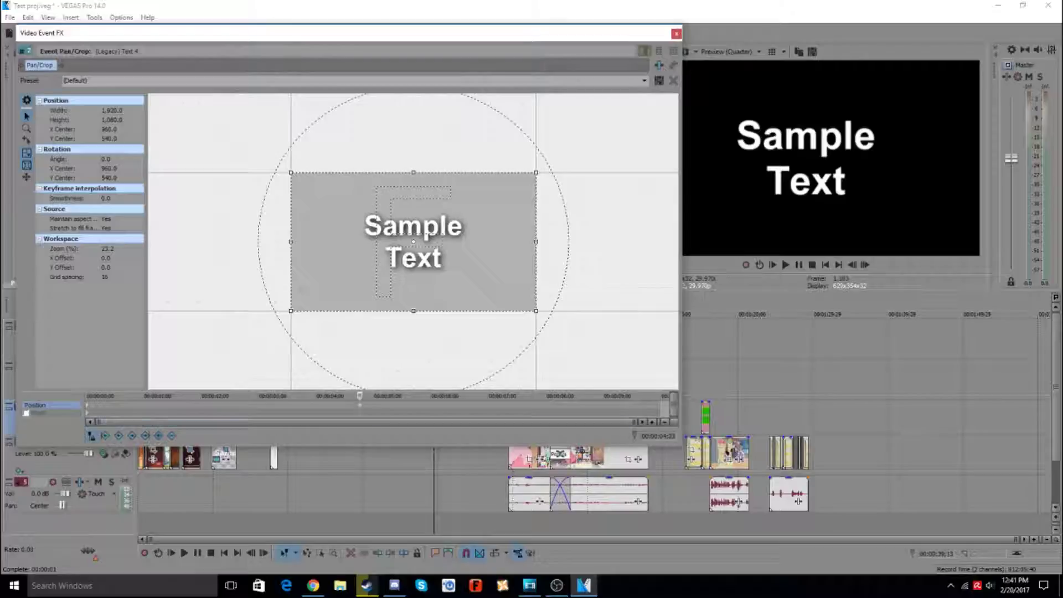
key("Home")
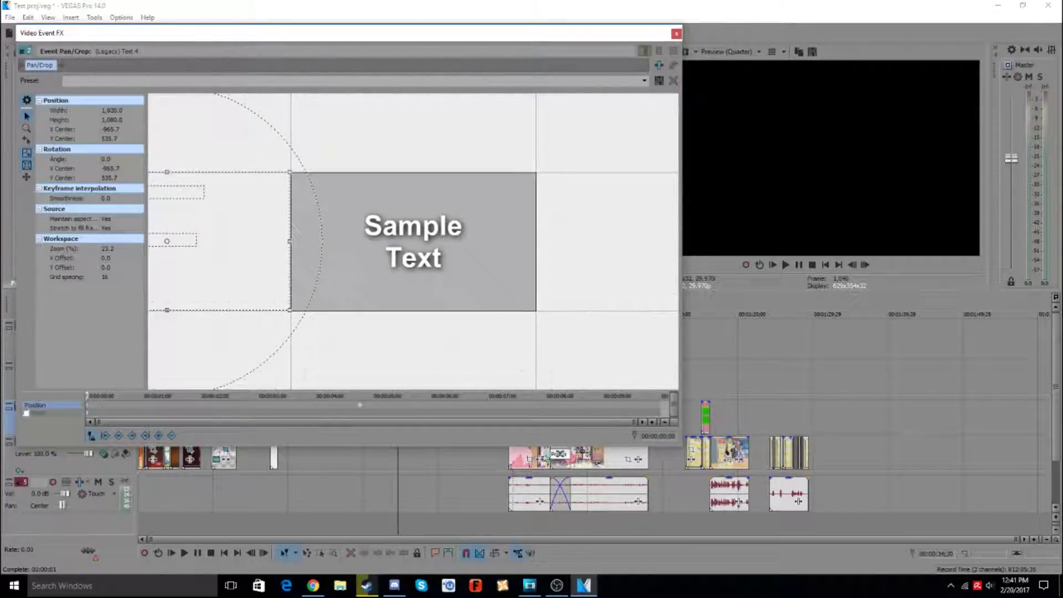
- Copy the opening position keyframe, paste it at 00:00:02;19, and undo the paste
right_click(87, 408)
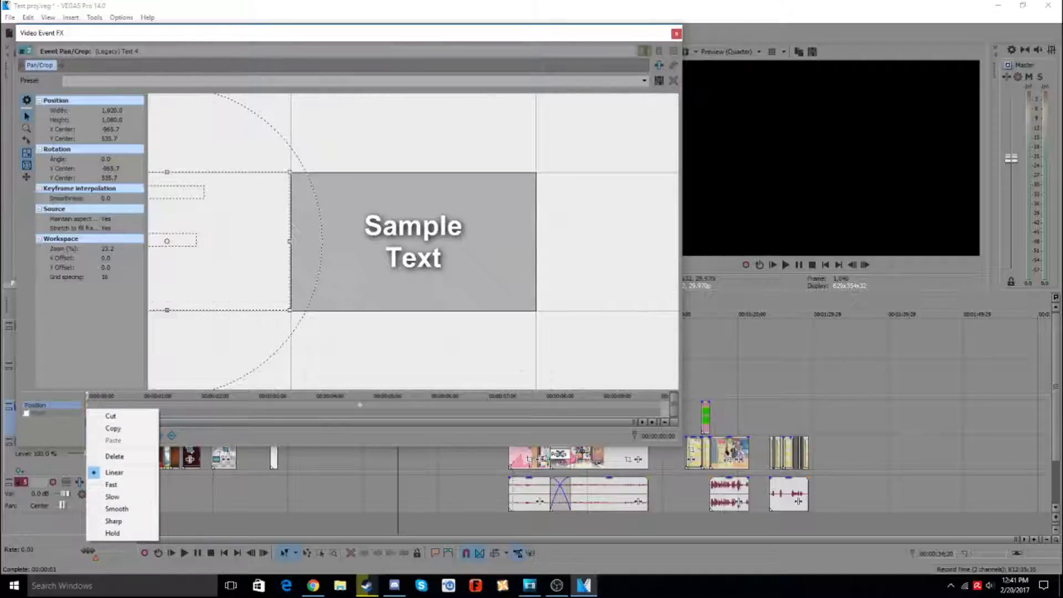
left_click(113, 428)
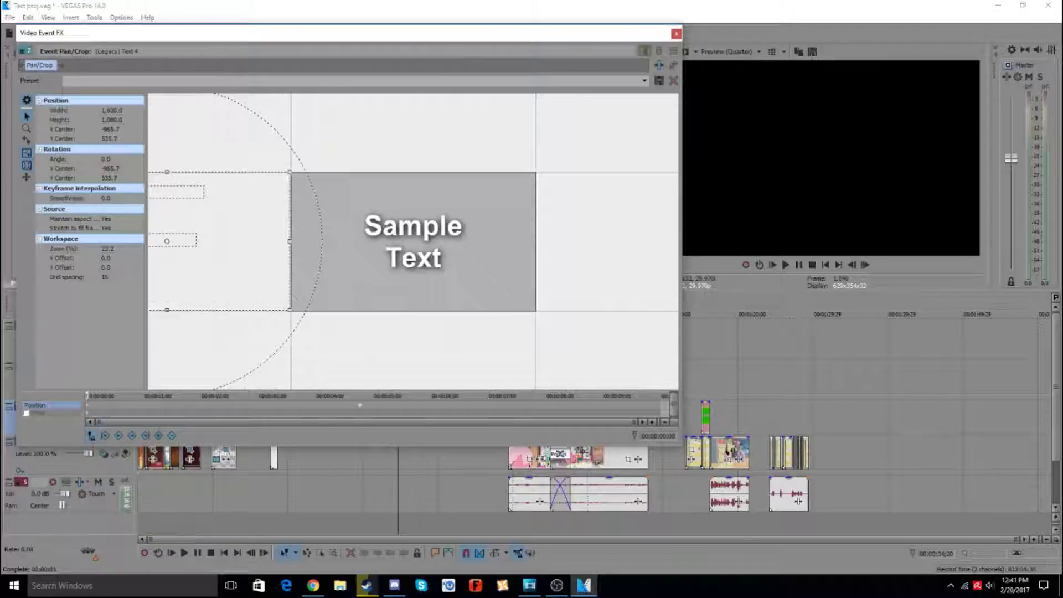
left_click_drag(87, 396, 239, 396)
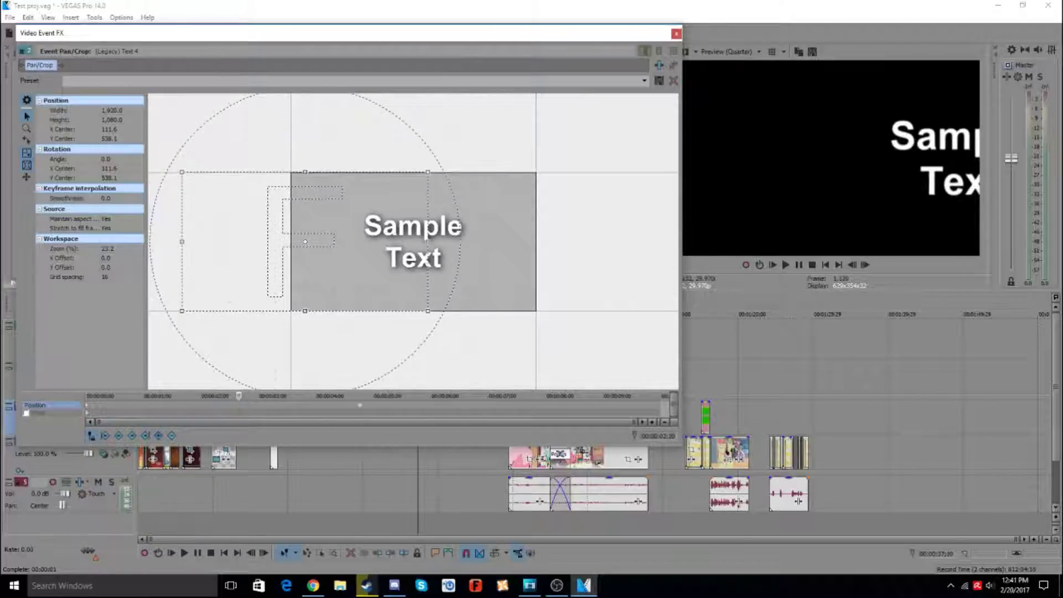
right_click(238, 405)
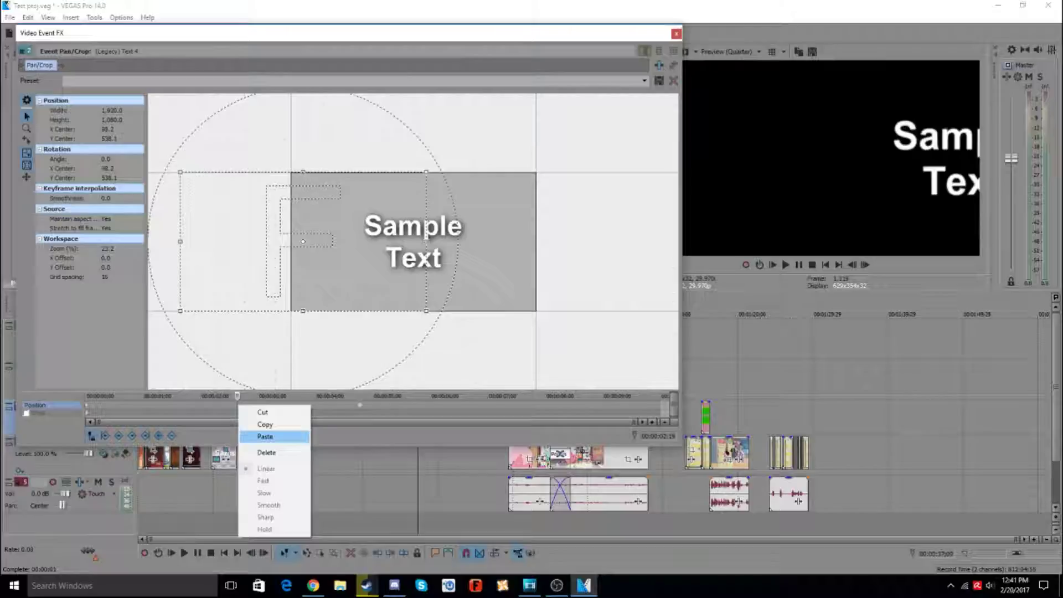
left_click(266, 437)
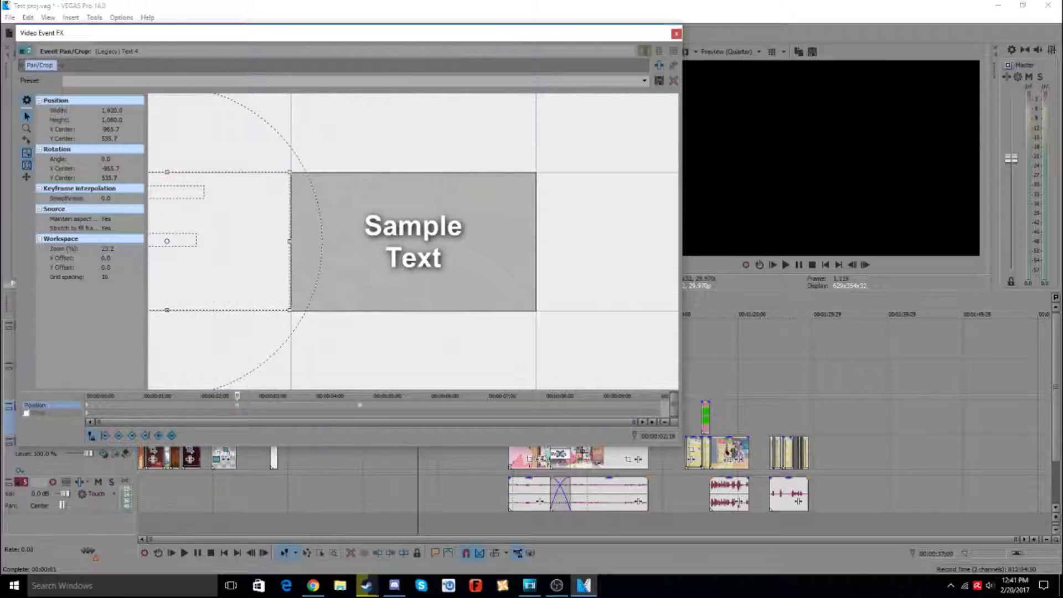
key("ctrl+z")
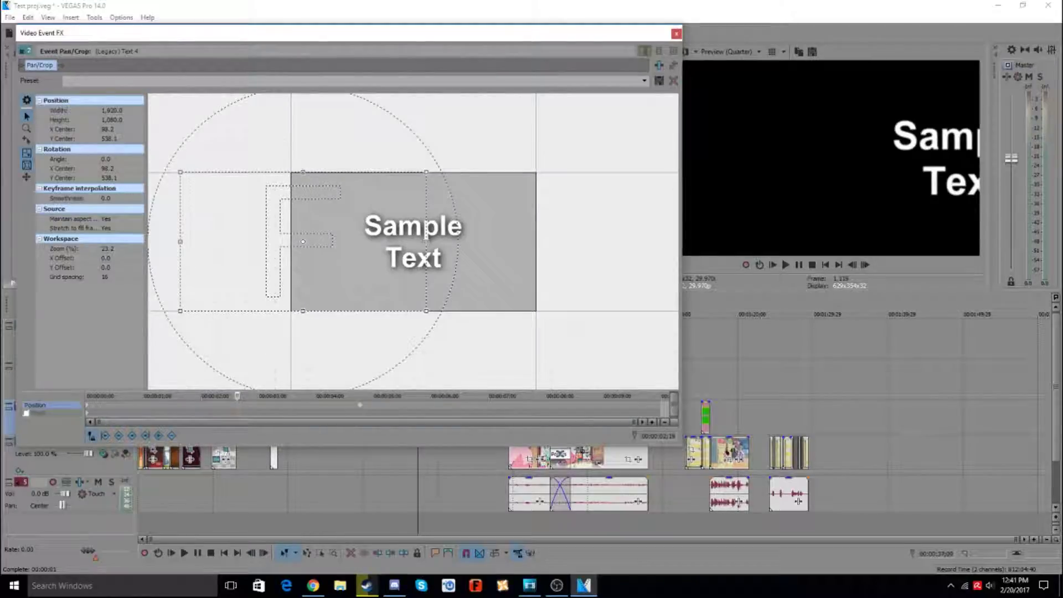
- Step back and forth between the text event's two position keyframes, finishing on the second one
left_click(118, 435)
left_click(132, 435)
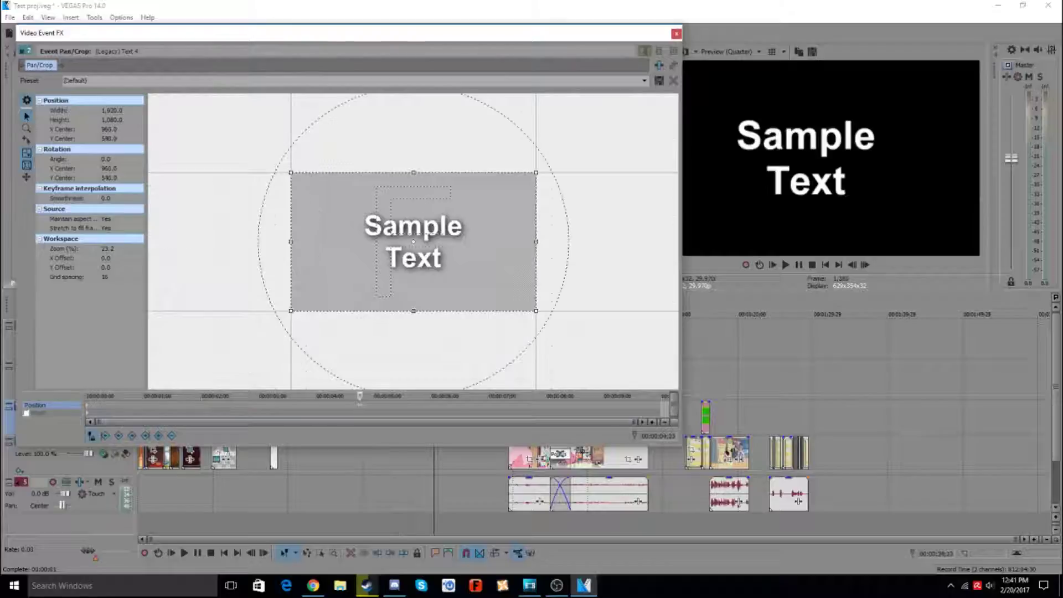
left_click(118, 435)
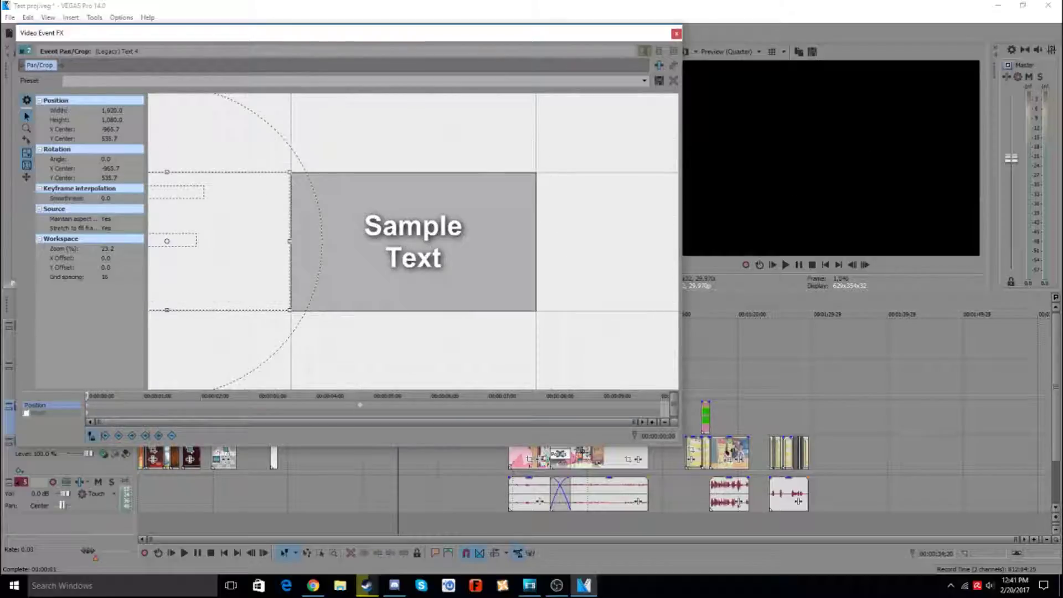
left_click(132, 435)
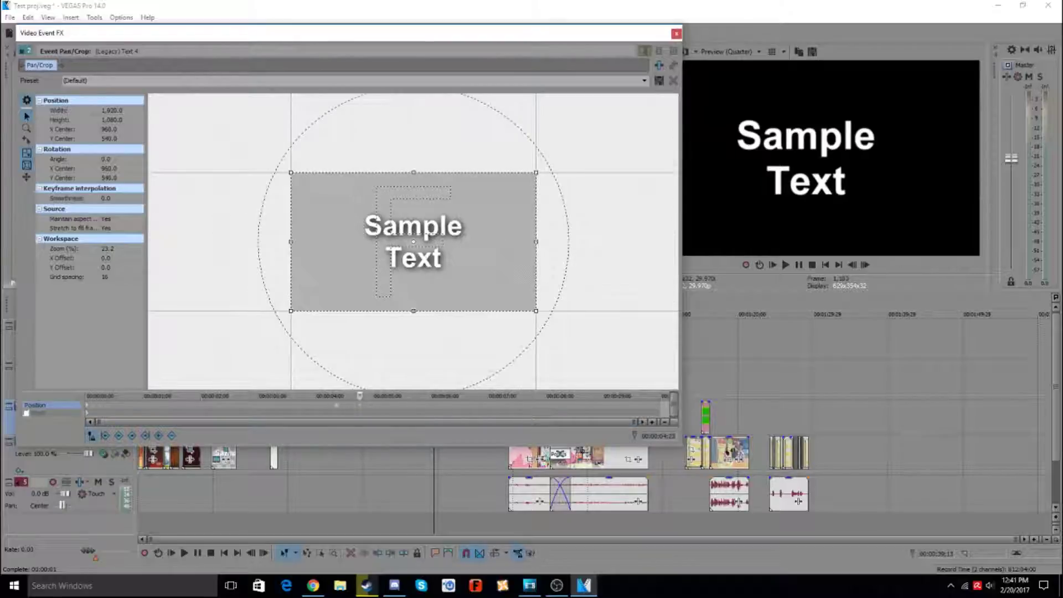
- Close the Pan/Crop window and exit VEGAS Pro 14.0, returning to Gravity falls MV.vf in Movie Studio Platinum
mouse_move(413, 241)
left_mouse_down()
mouse_move(366, 241)
mouse_move(414, 242)
left_mouse_up()
left_click(676, 34)
left_click(1049, 6)
left_click(549, 234)
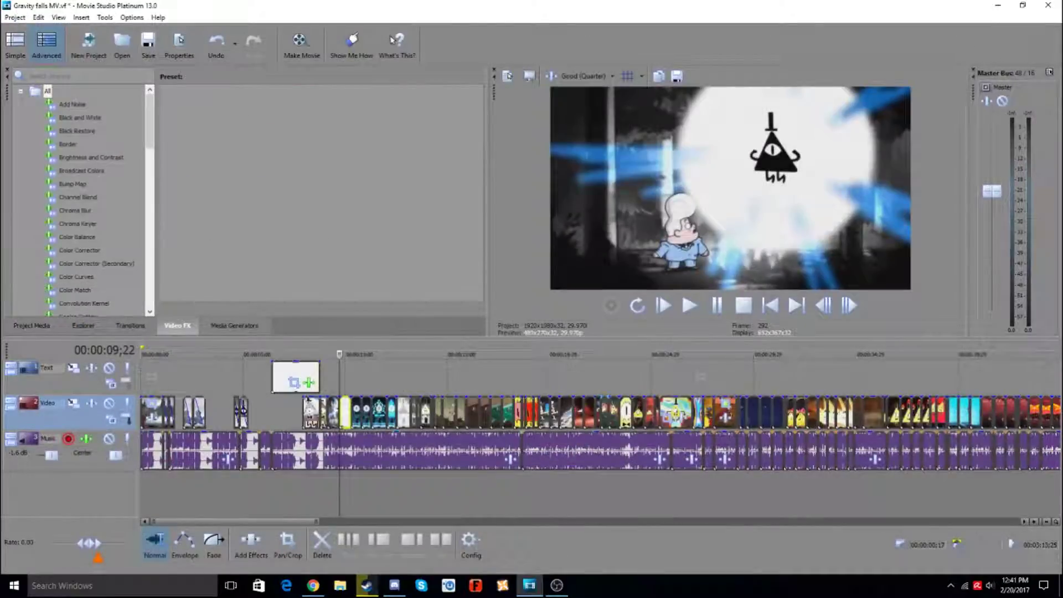
- Check the OBS recording window, return to Movie Studio Platinum, and play the music video from 00:00:09;22 to 00:00:11;11
left_click(340, 377)
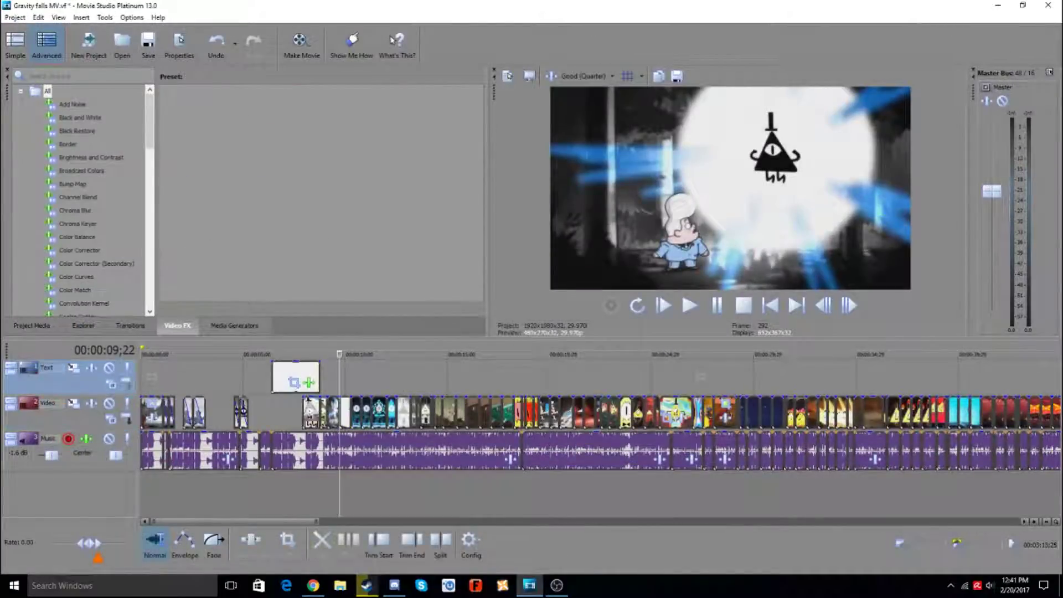
left_click(556, 585)
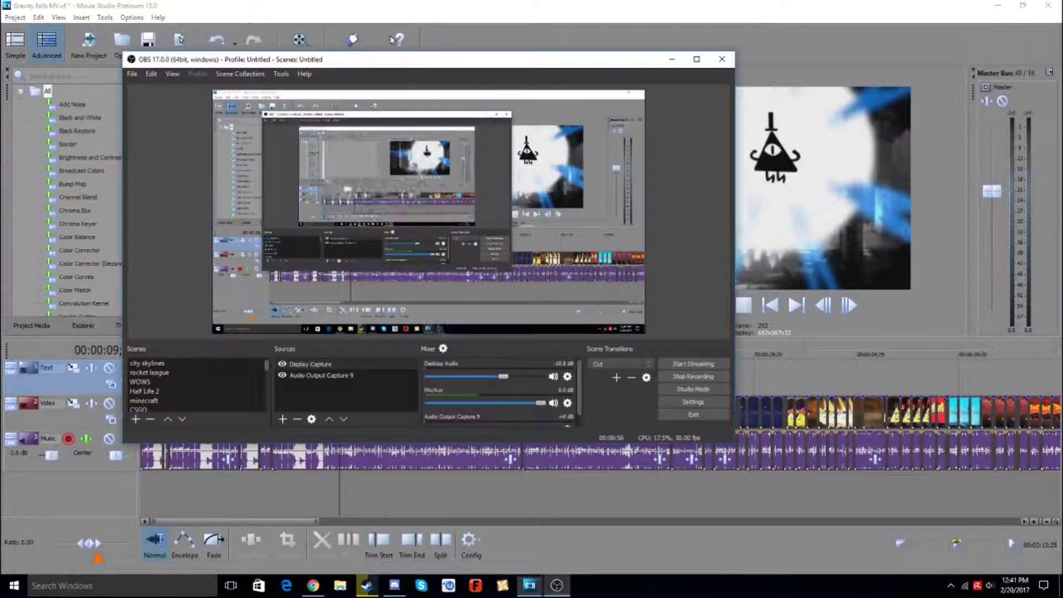
key("alt+Tab")
key("space")
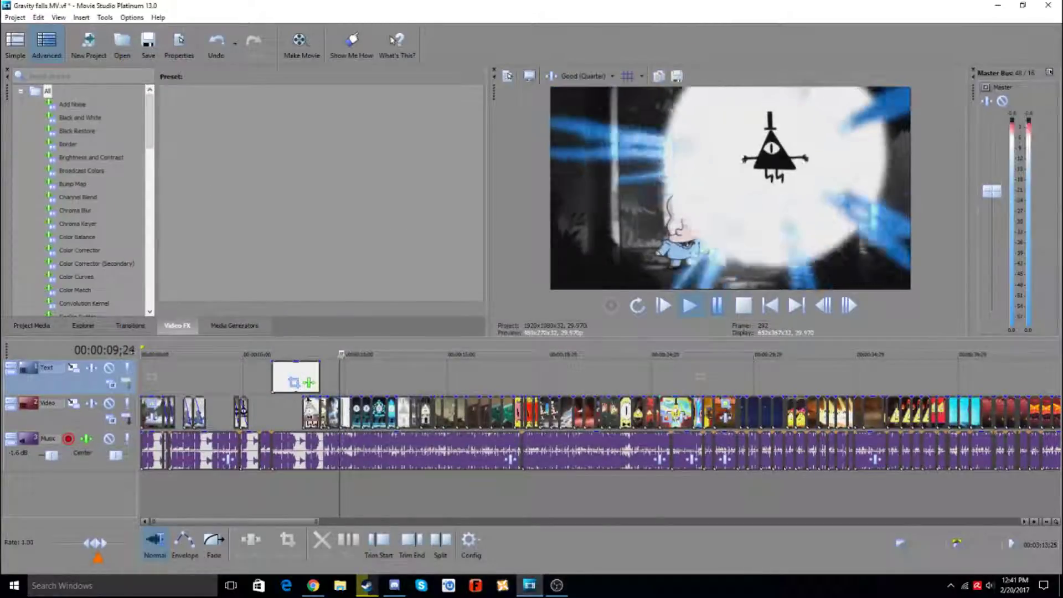
left_click(717, 305)
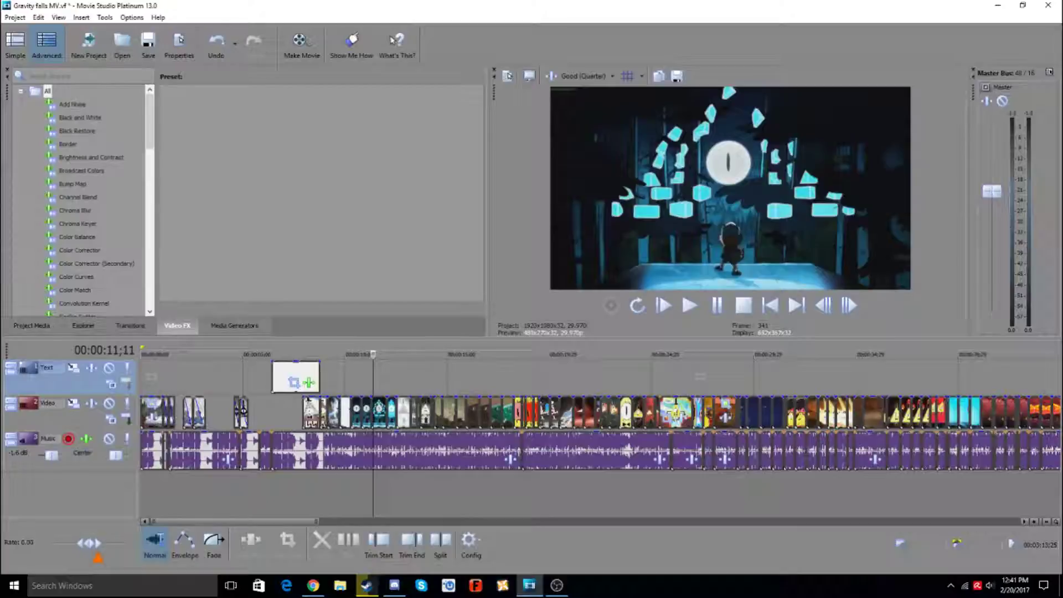
- Examine the Video track's clips between about 10 and 24 seconds by moving the playhead across them
left_click(397, 376)
left_click(522, 377)
left_click(584, 377)
key("Right")
key("Right")
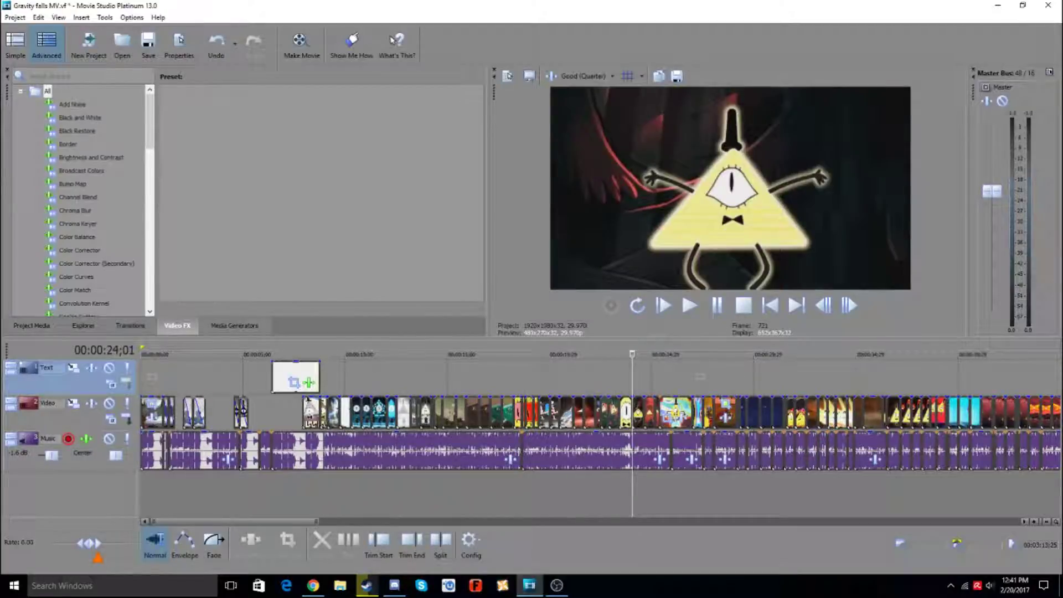
key("Left")
key("Left")
key("Left")
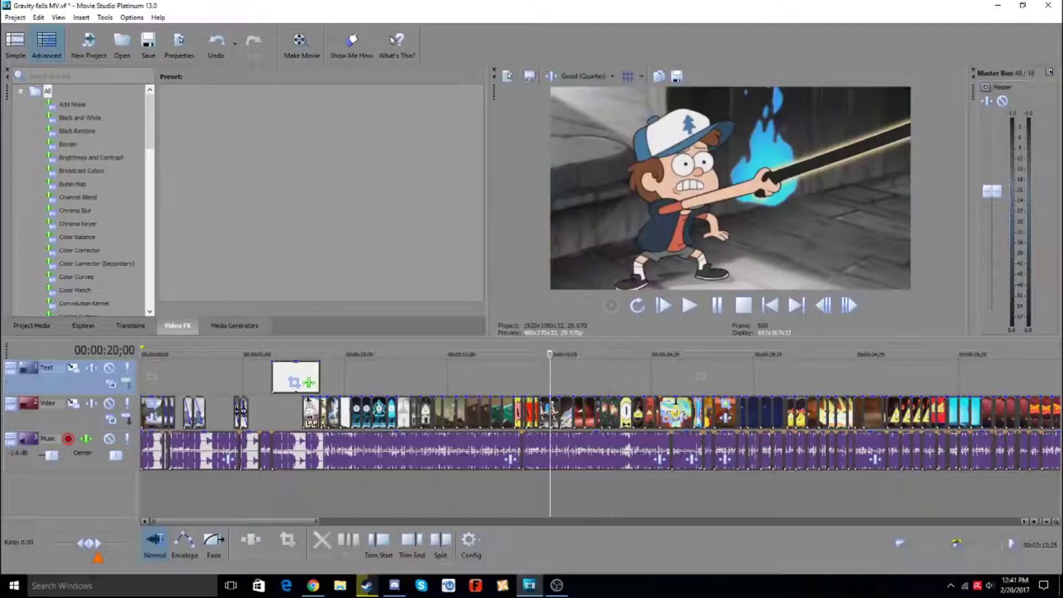
key("Left")
key("Left")
key("Left")
key("Left")
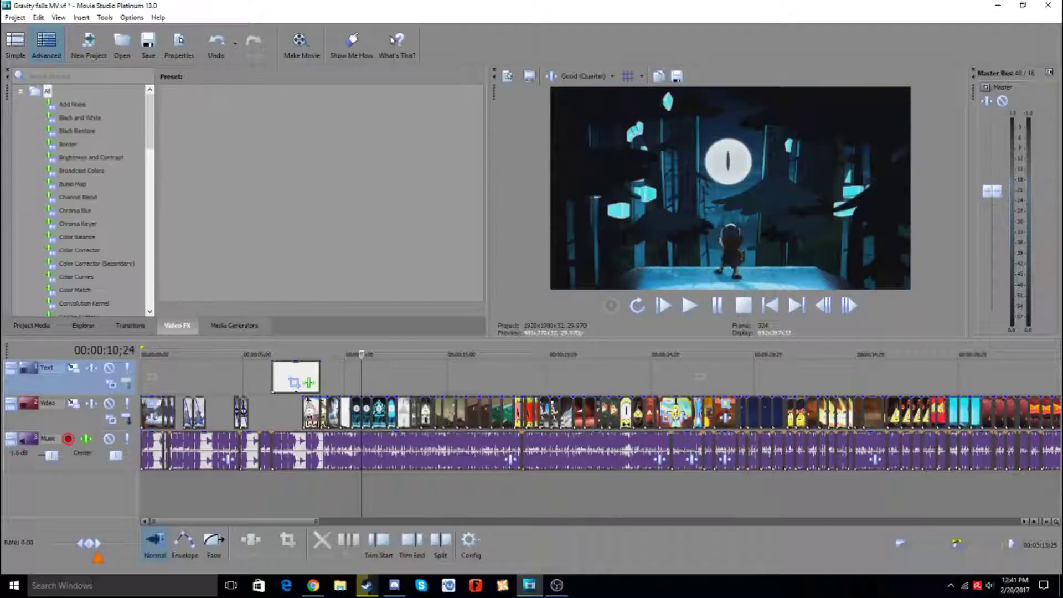
key("Right")
key("Left")
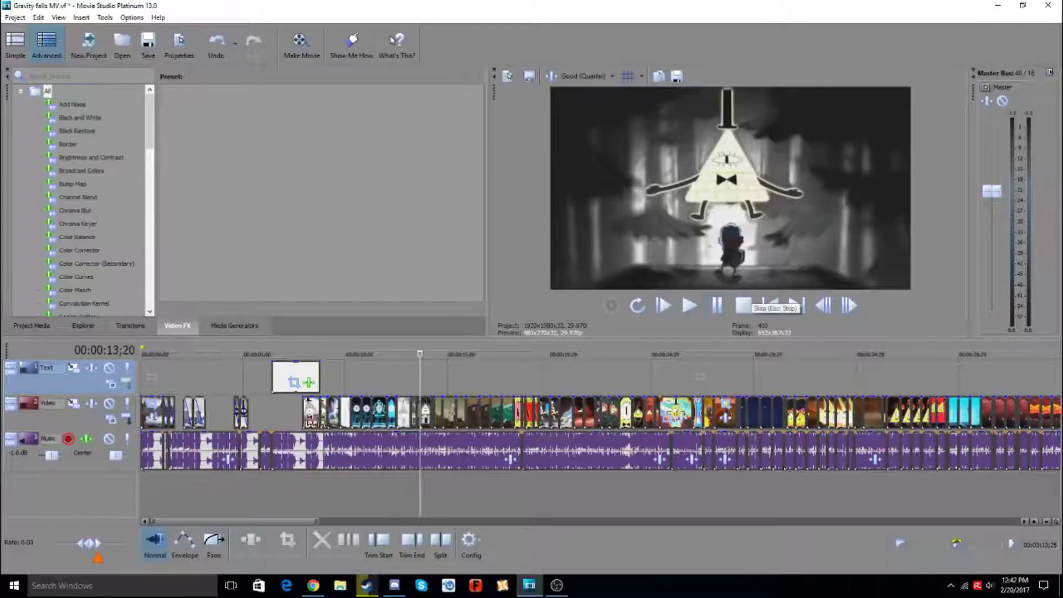
- Play the music video from 00:00:13;20, reposition the playhead at 00:00:16;17, and resume playback there
key("space")
key("Return")
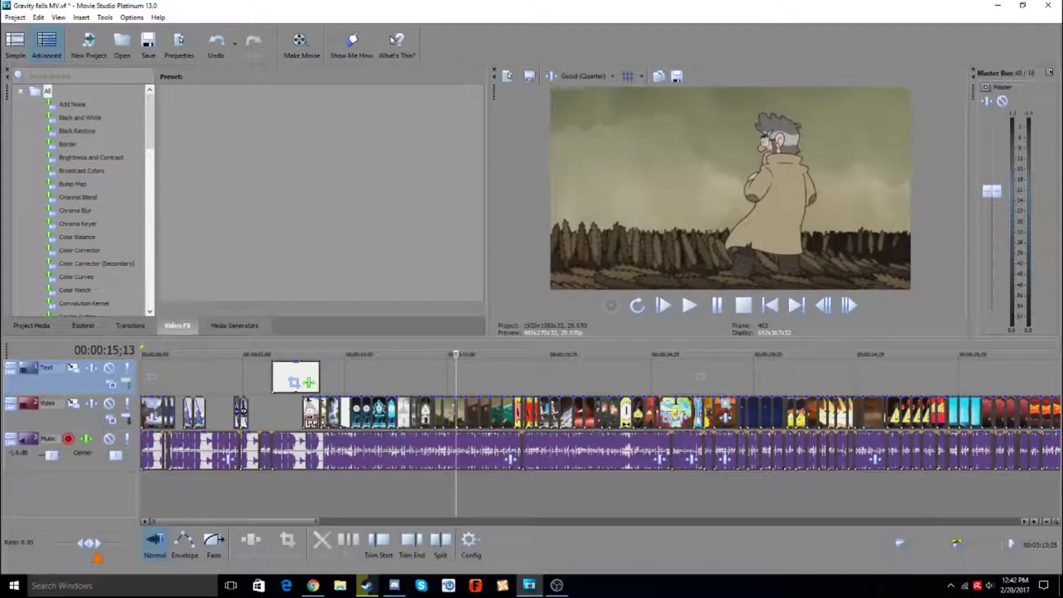
left_click(479, 377)
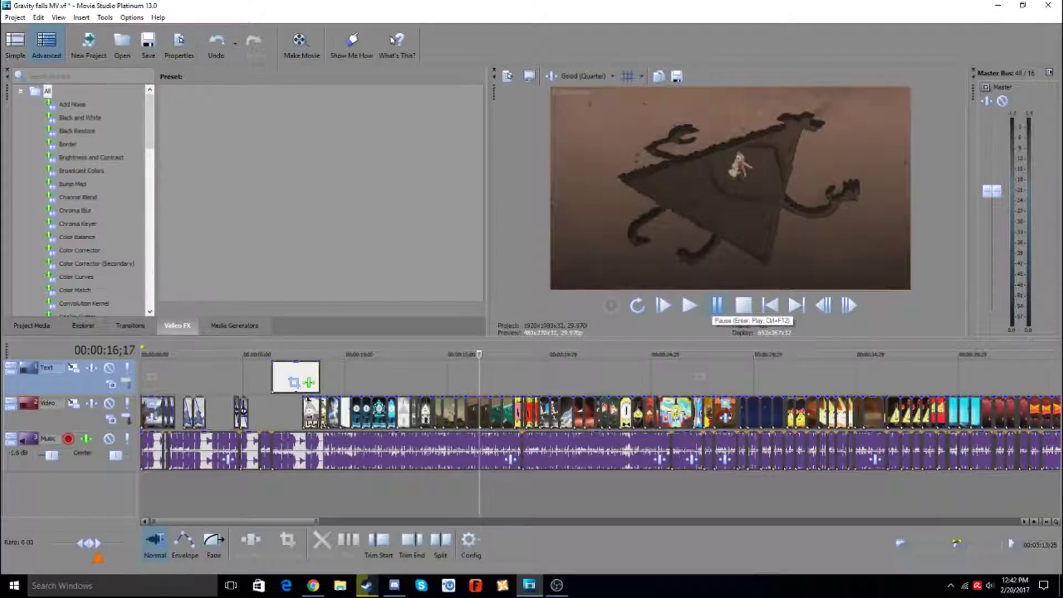
left_click(717, 306)
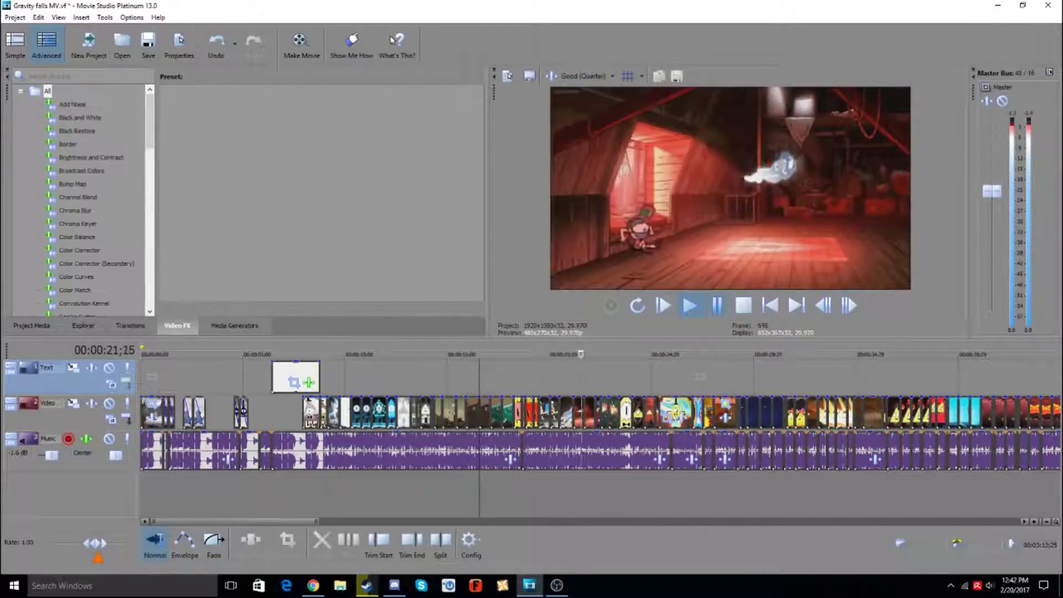
- Pause the music video at 00:00:21;28, bring the following clips into view, and resume playback to just past 00:00:26;22
left_click(718, 305)
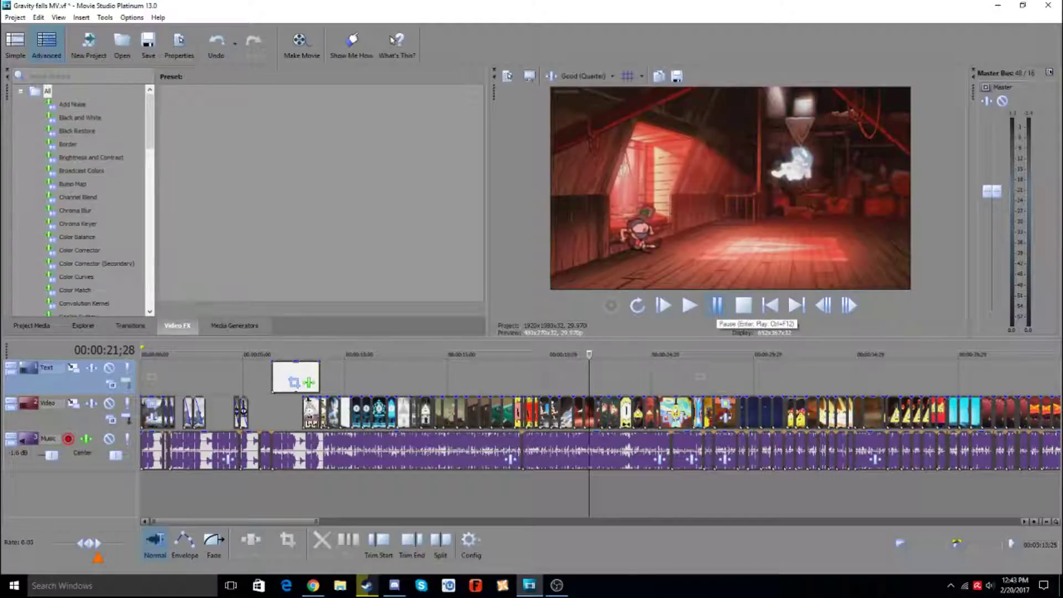
left_click_drag(249, 521, 306, 521)
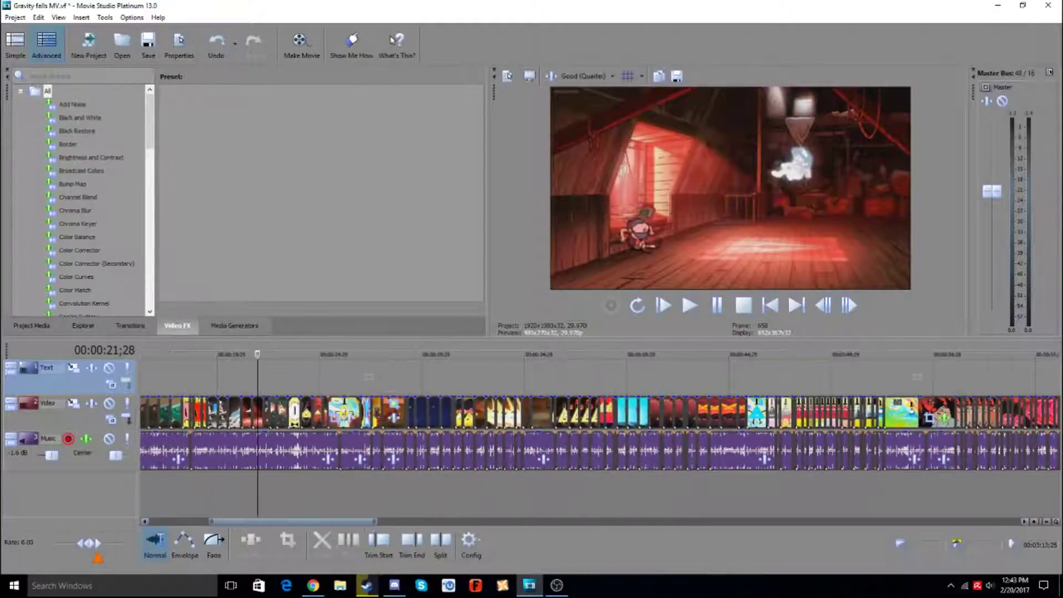
left_click(718, 305)
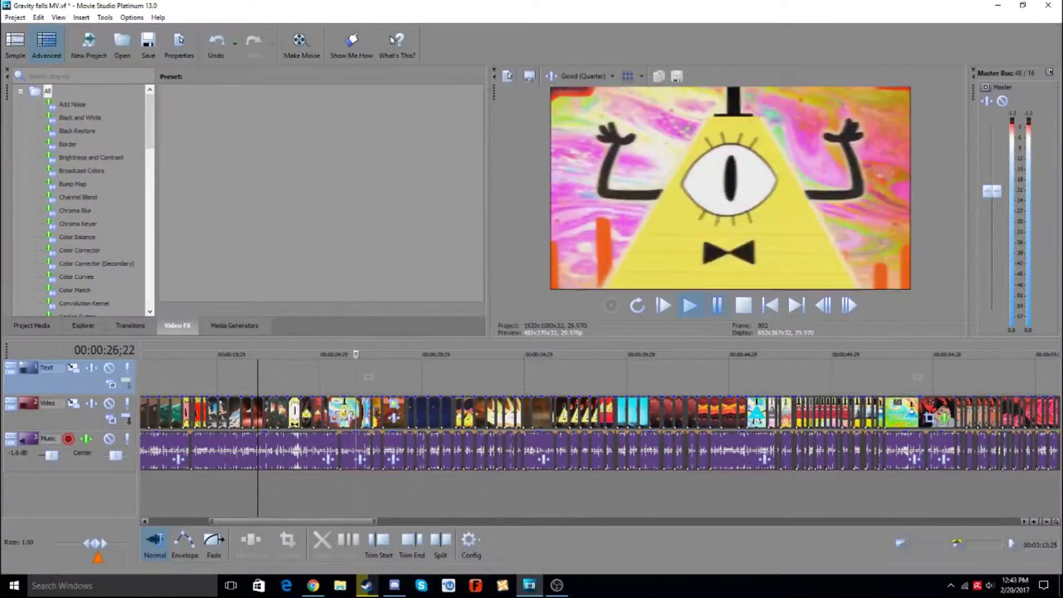
key("Return")
- Replay the yellow triangle character's clip from 00:00:25;28 and pause at 00:00:26;29
left_click(333, 377)
left_click(354, 376)
left_click(340, 376)
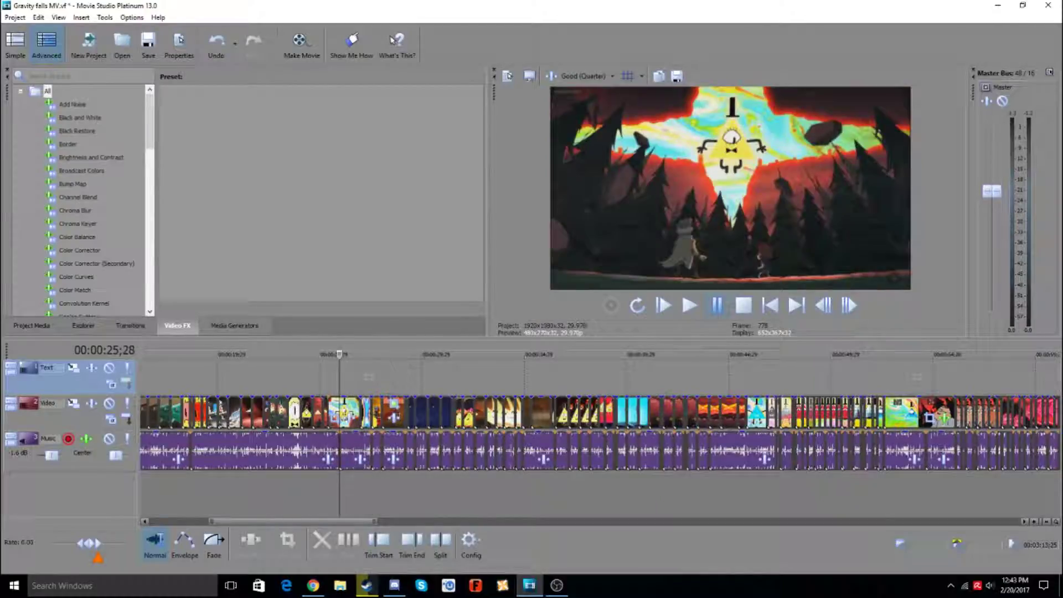
key("space")
left_click(716, 305)
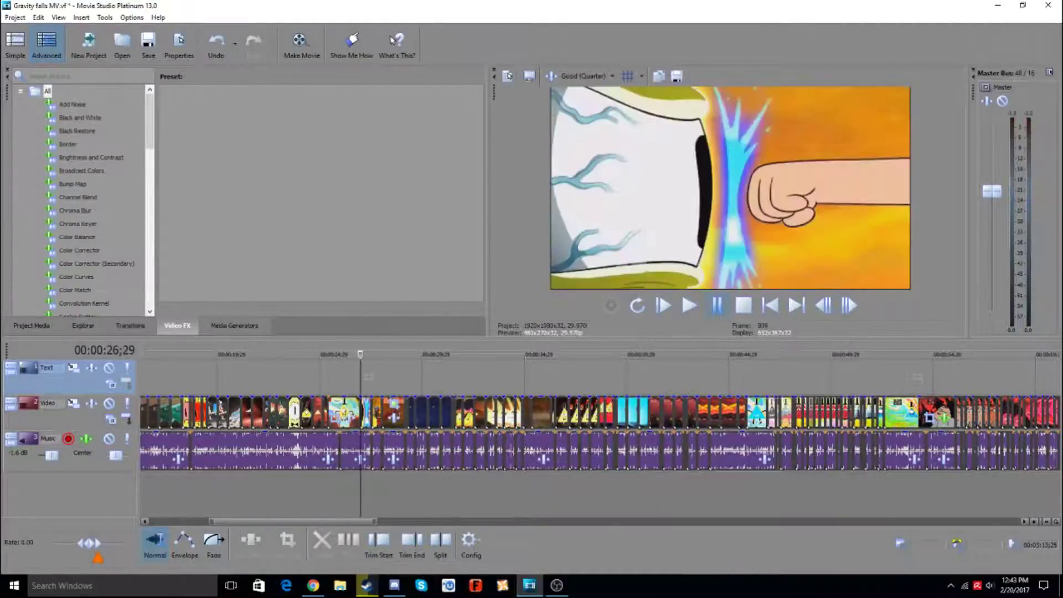
- Examine the cut from the yellow triangle clip to the punch clip frame by frame, between about 00:00:26;14 and 00:00:27;03
key("Left")
key("Left")
key("Left")
key("Left")
key("Left")
key("Left")
key("Right")
key("Right")
key("Right")
key("Right")
key("Right")
key("Left")
key("Left")
key("Left")
key("Left")
key("Left")
key("Left")
key("Left")
key("Left")
key("Left")
key("Left")
key("Left")
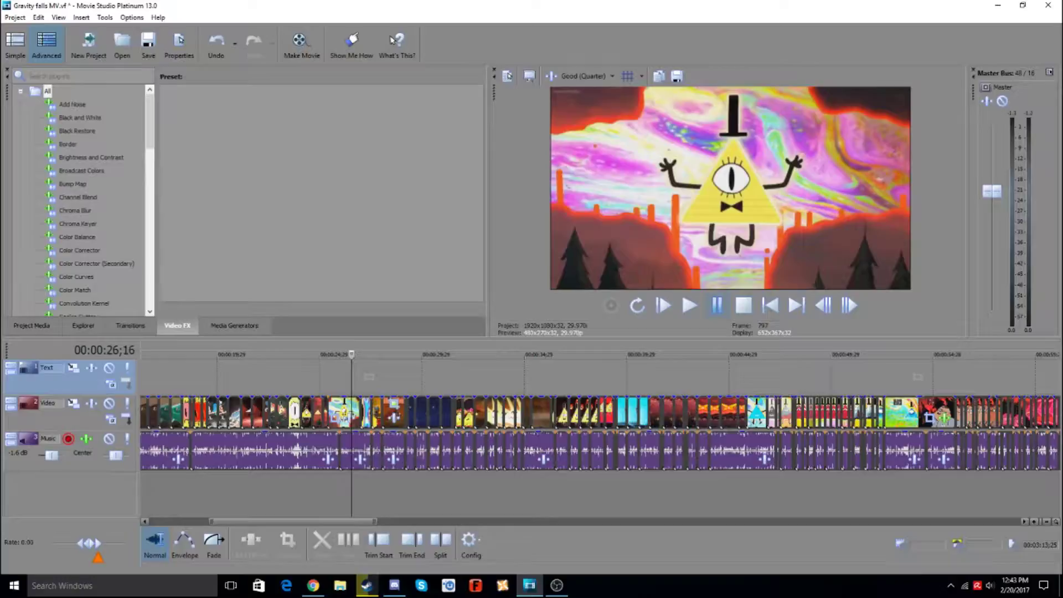
key("Right")
key("Right")
key("Right")
key("Right")
key("Right")
key("Right")
key("Right")
key("Right")
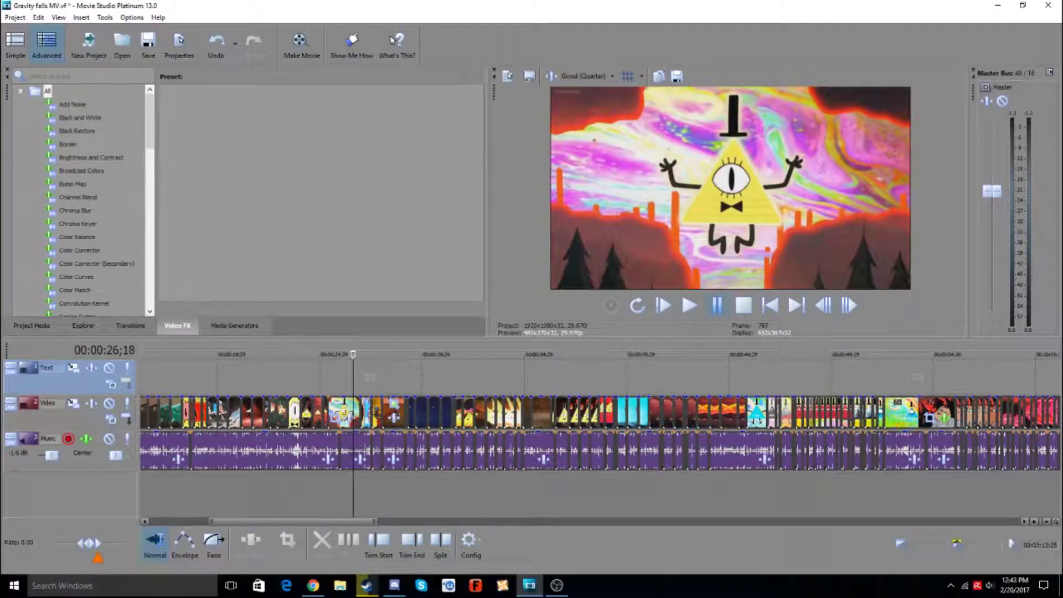
key("Left")
key("Left")
key("Left")
key("Left")
key("Left")
key("Left")
key("Left")
key("Left")
key("Left")
key("Left")
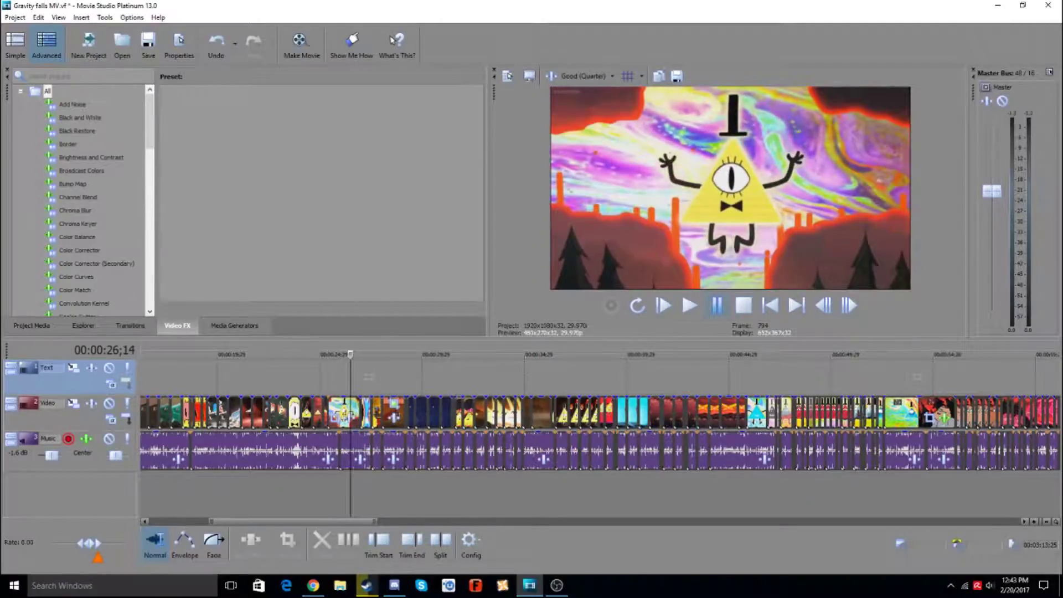
key("Right")
key("Right")
key("Right")
key("Right")
key("Right")
key("Right")
key("Right")
key("Right")
key("Right")
key("Right")
key("Right")
key("Right")
key("Right")
key("Right")
key("Right")
key("Right")
key("Right")
key("Right")
key("Right")
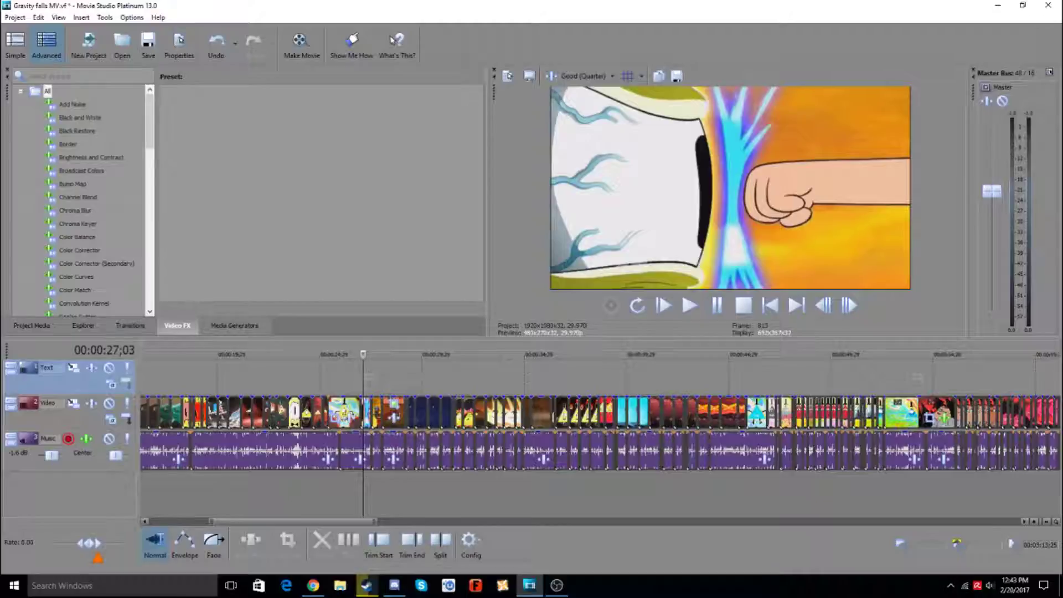
- Replay the cut into the punch clip from 00:00:26;18 and leave the playhead at 00:00:27;05
left_click(354, 377)
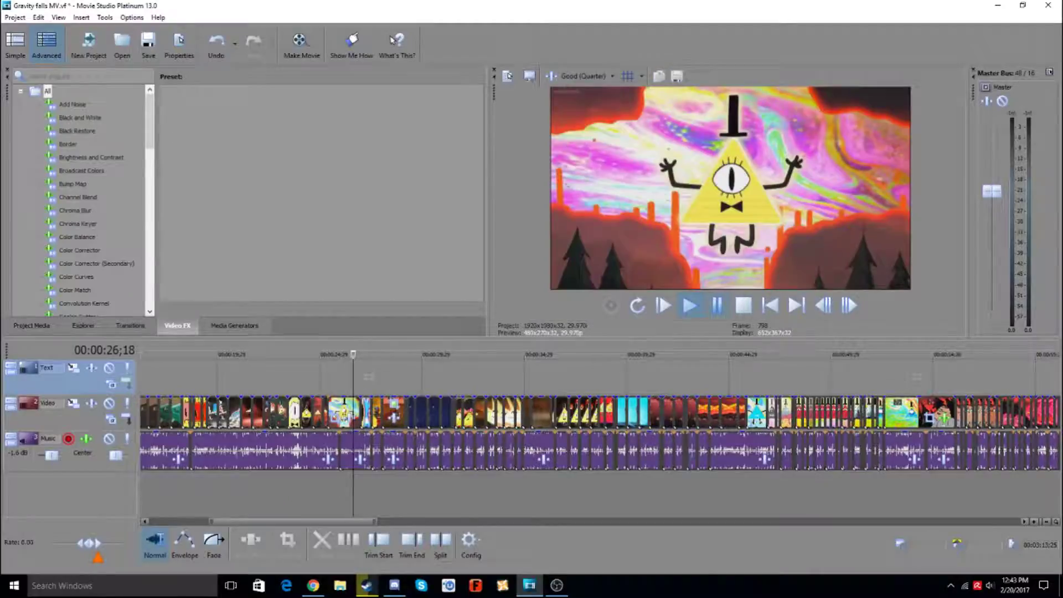
key("space")
key("space")
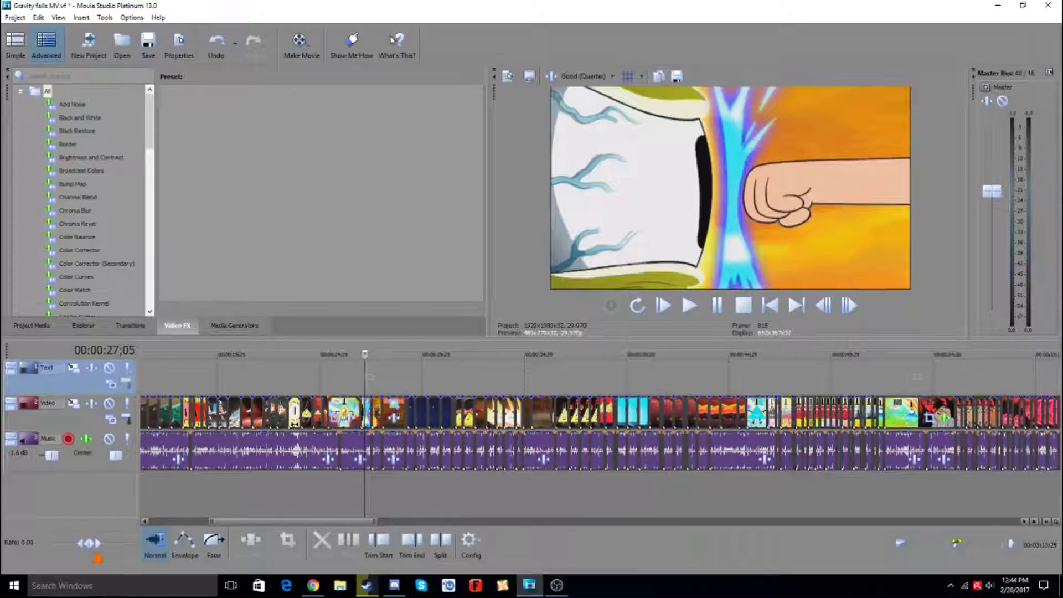
key("m")
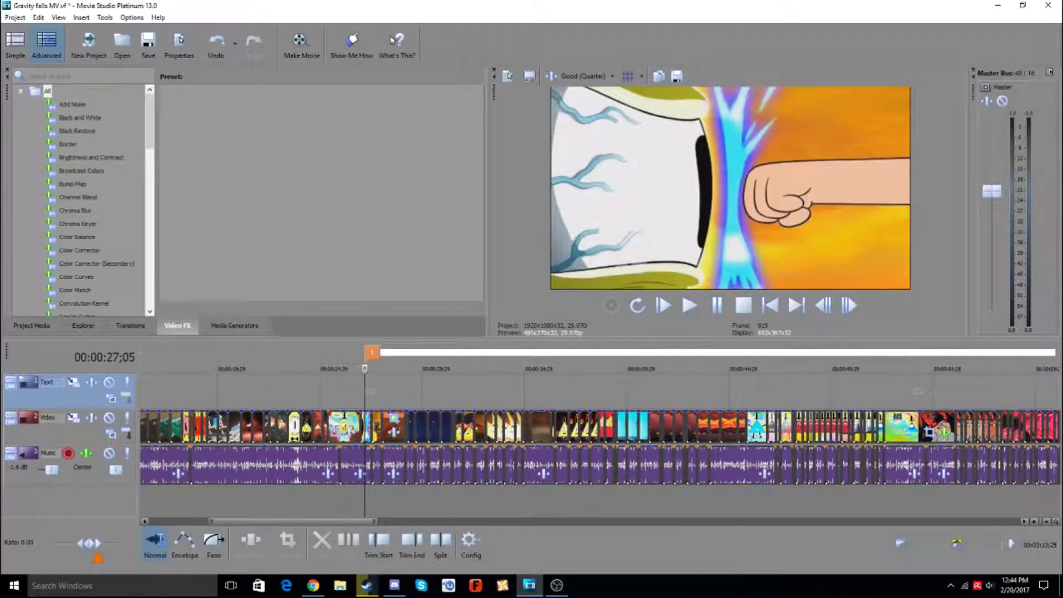
key("ctrl+z")
left_click(253, 46)
left_click(216, 44)
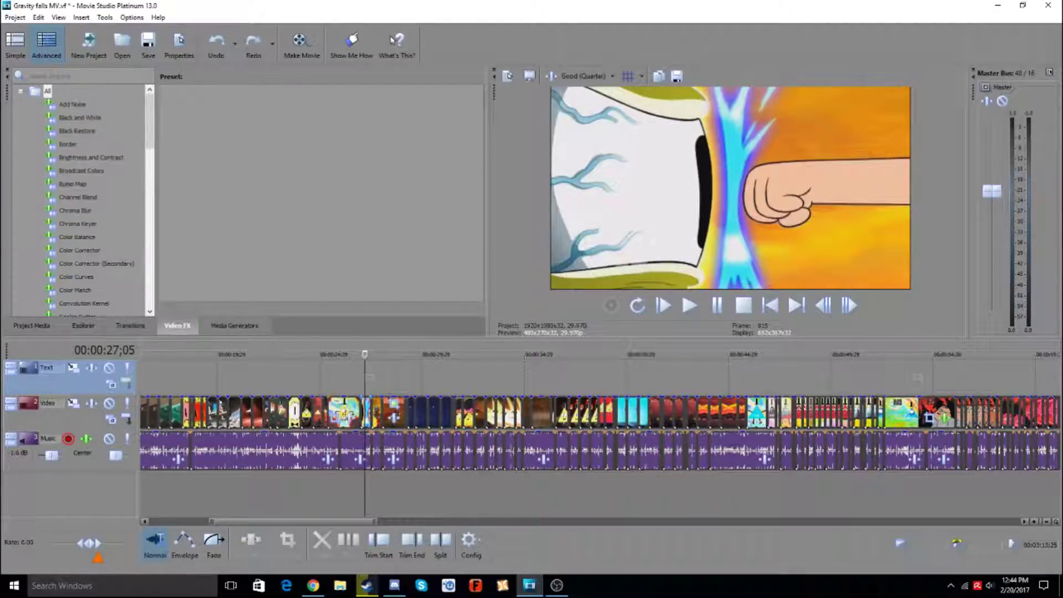
- Select the punch clip on the Video track, move the playhead back to about its start, and play to 00:00:28;26
left_click(369, 414)
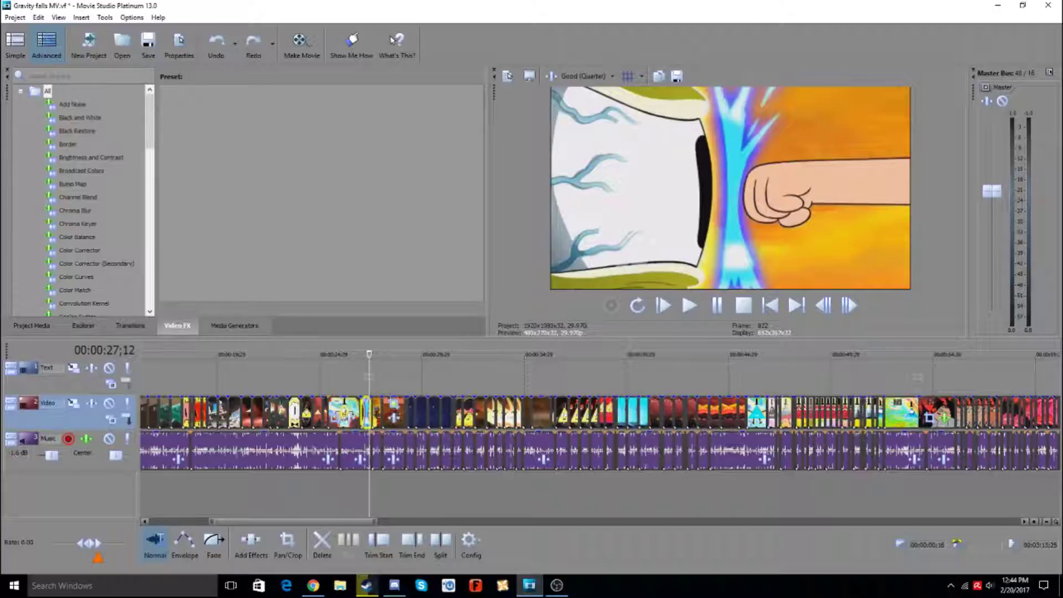
mouse_move(293, 521)
left_mouse_down()
mouse_move(992, 521)
mouse_move(288, 522)
left_mouse_up()
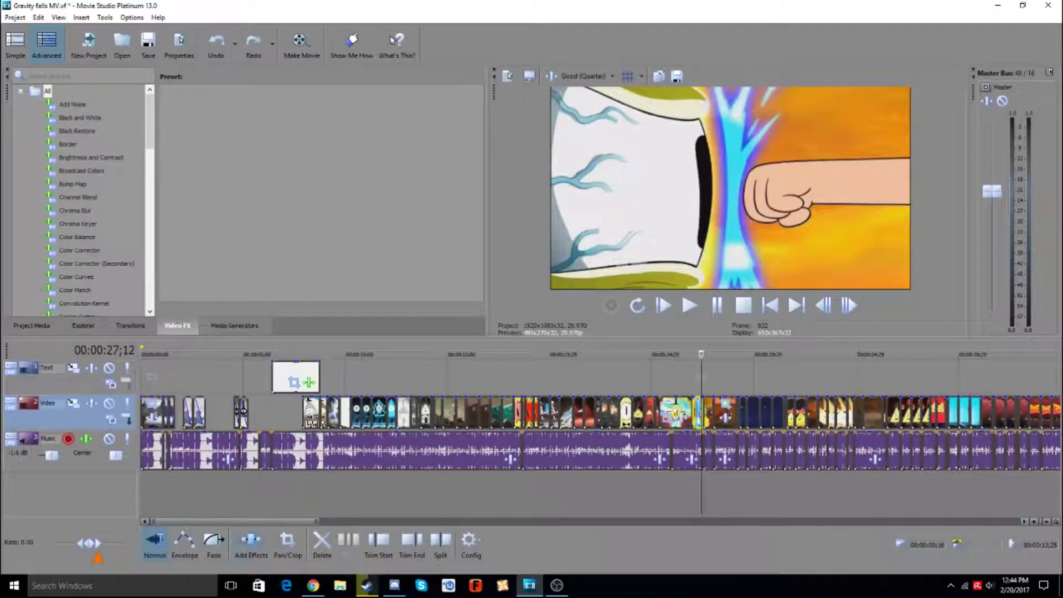
left_click_drag(277, 521, 338, 522)
left_click(348, 377)
key("space")
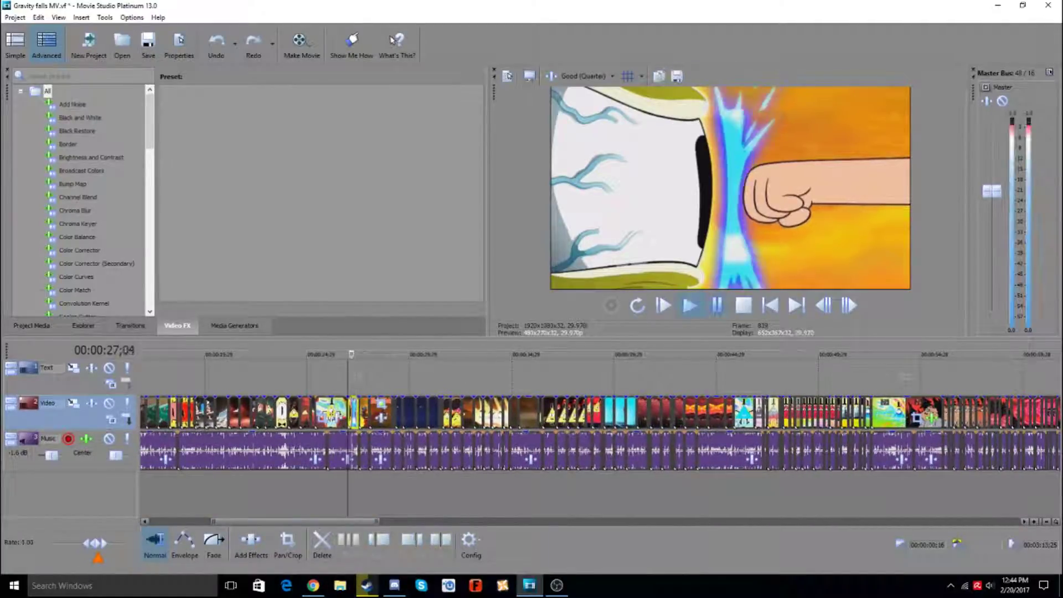
key("Return")
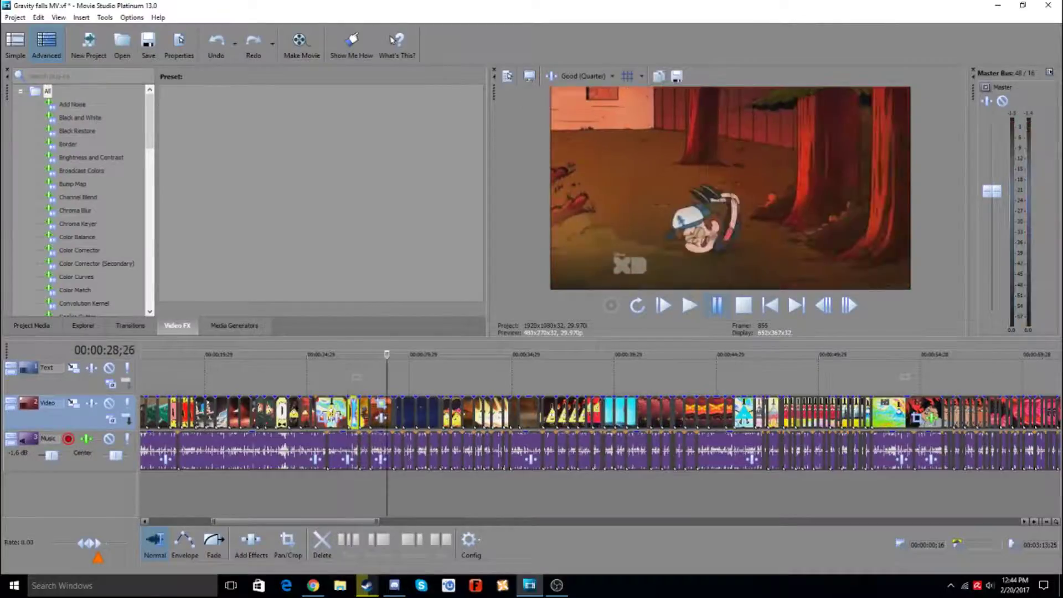
- Select the Text track and play the music video from 00:00:28;26 to 00:00:35;17
right_click(527, 291)
key("Escape")
left_click(66, 376)
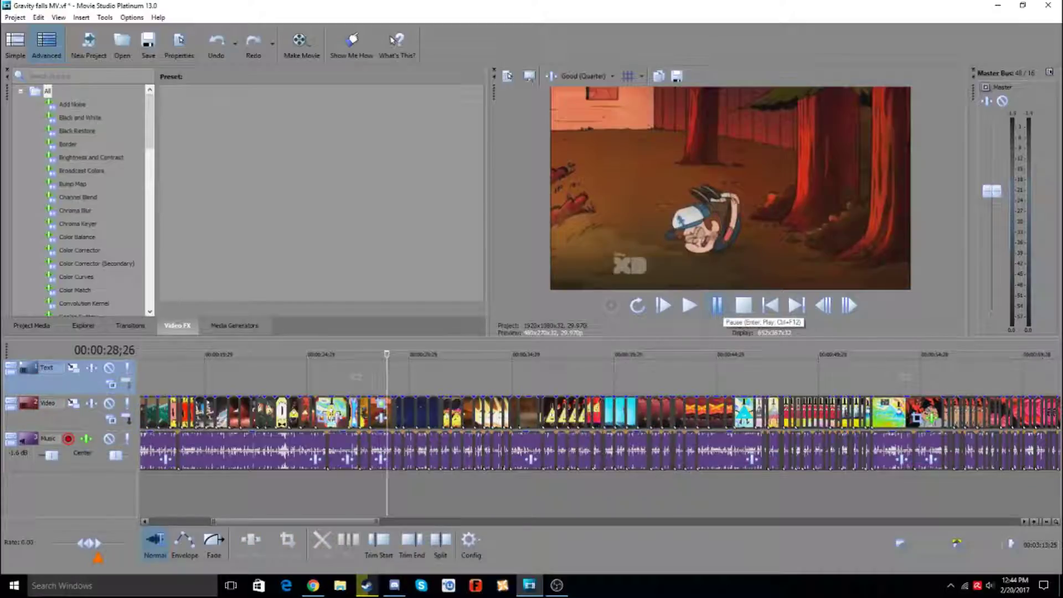
left_click(717, 306)
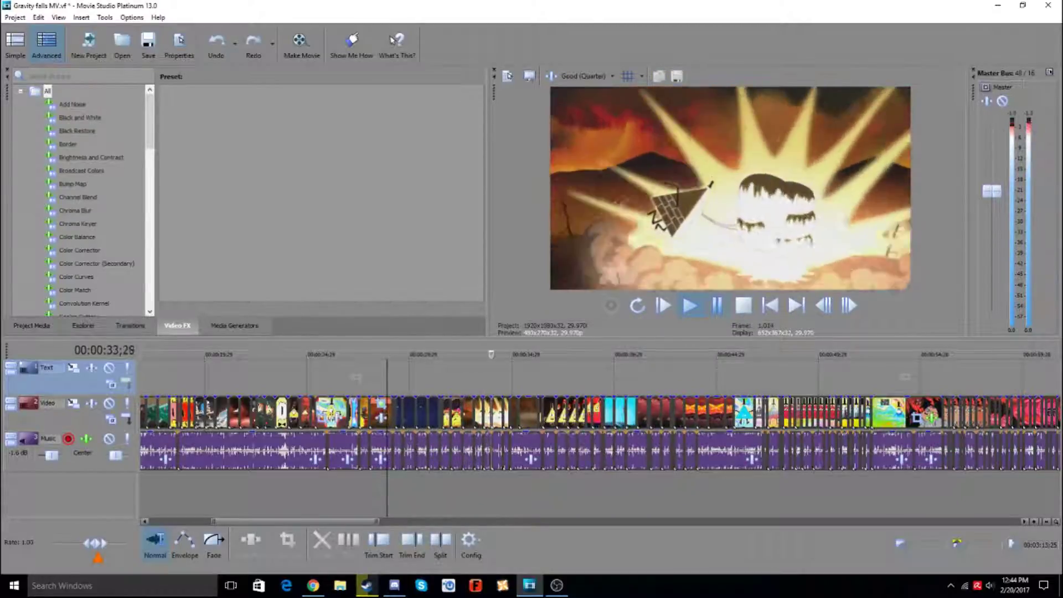
key("Return")
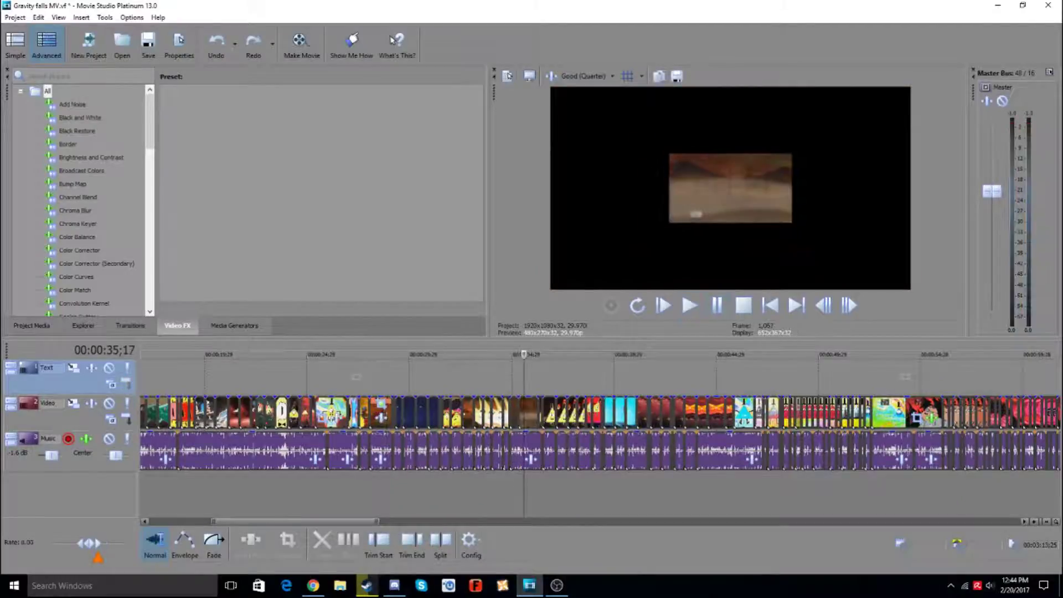
- Replay the explosion clips on the Video track from 00:00:33;23
left_click(487, 376)
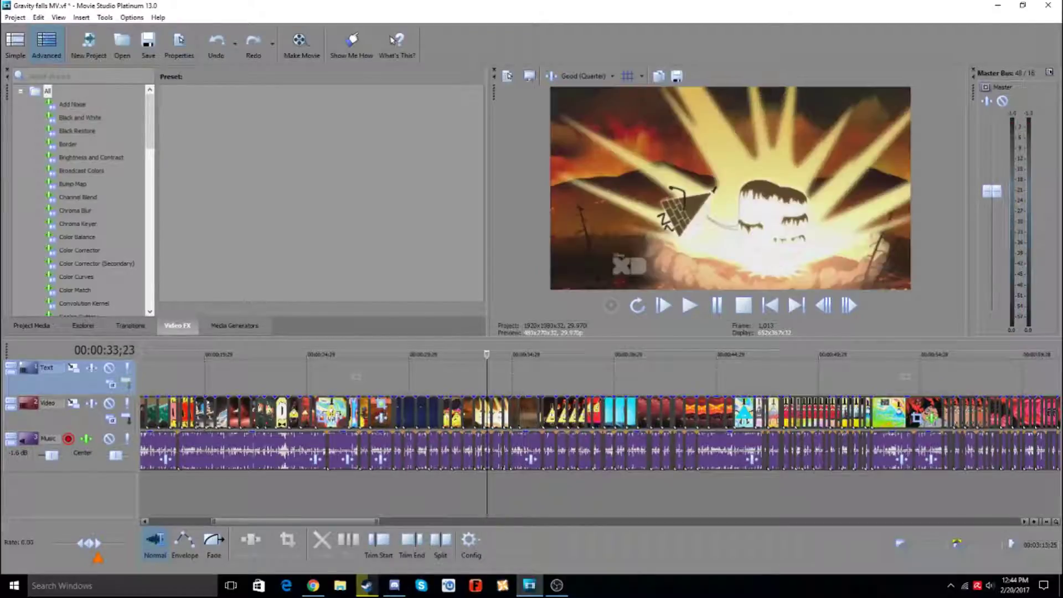
key("space")
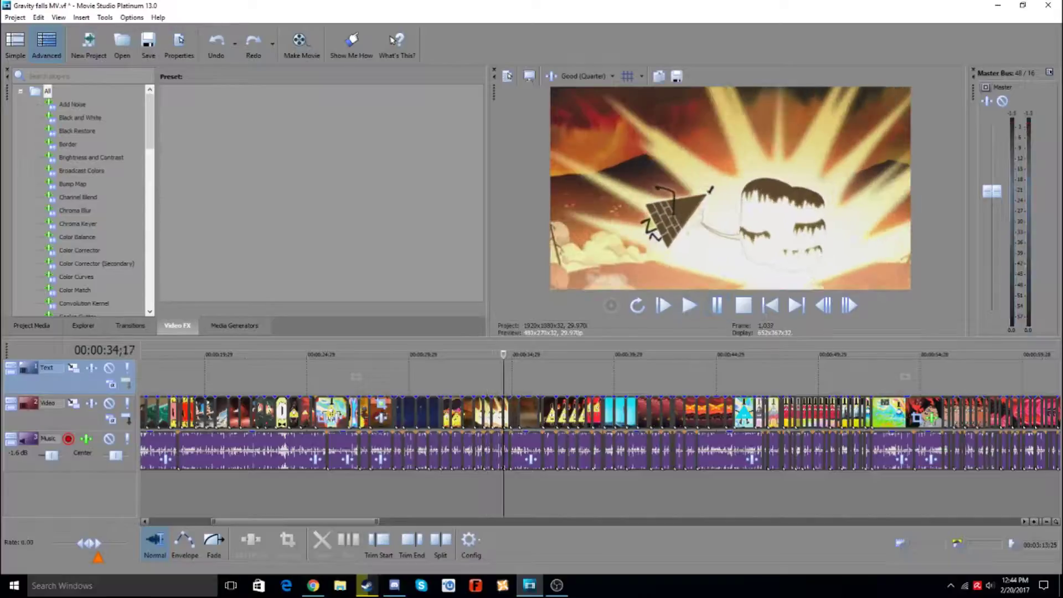
key("space")
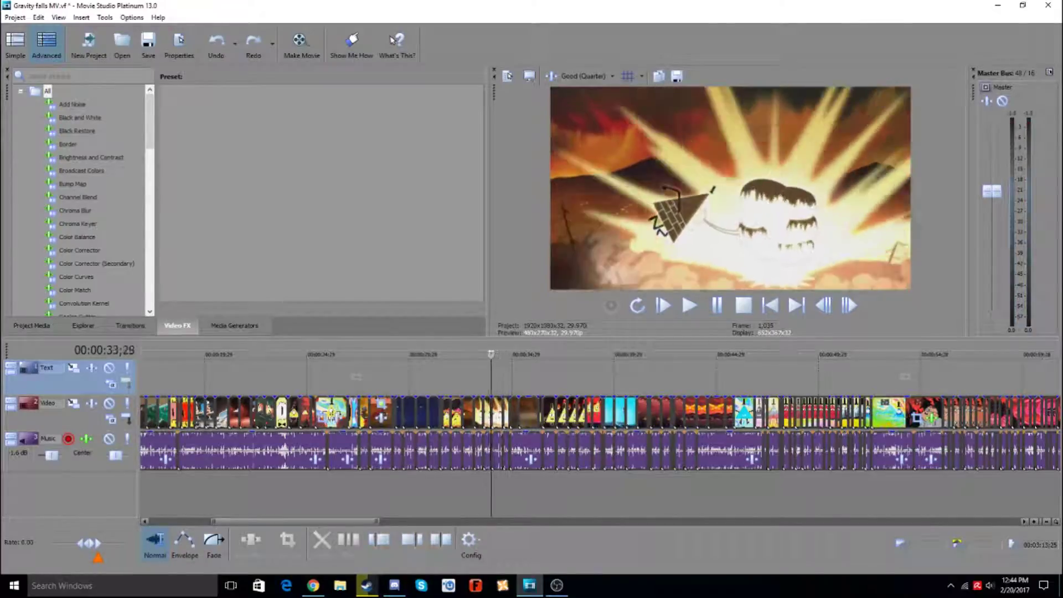
- Examine the explosion clips frame by frame, stepping back and forth between about 00:00:33;28 and 00:00:34;24
key("Right")
key("Right")
key("Right")
key("Right")
key("Right")
key("Right")
key("Right")
key("Right")
key("Right")
key("Right")
key("Left")
key("Left")
key("Left")
key("Left")
key("Left")
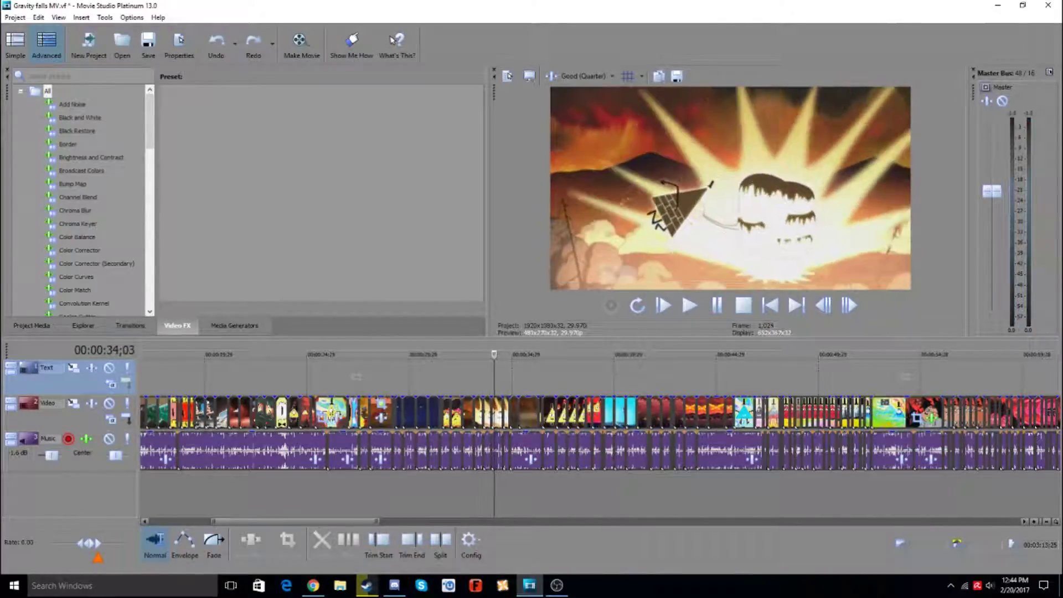
key("Left")
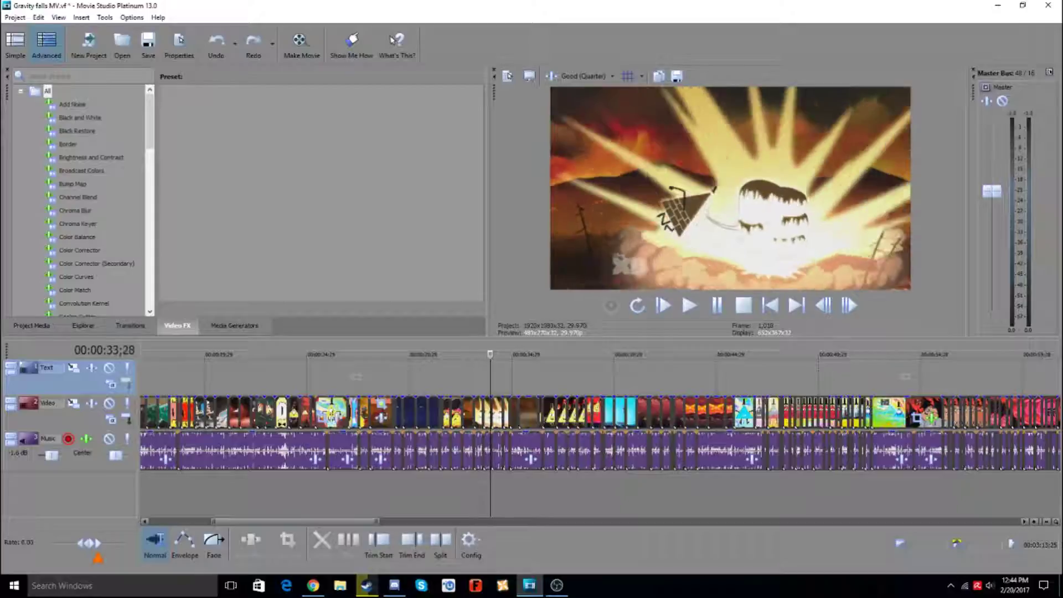
key("Right")
key("Right")
key("Right")
key("Right")
key("Right")
key("Right")
key("Right")
key("Right")
key("Right")
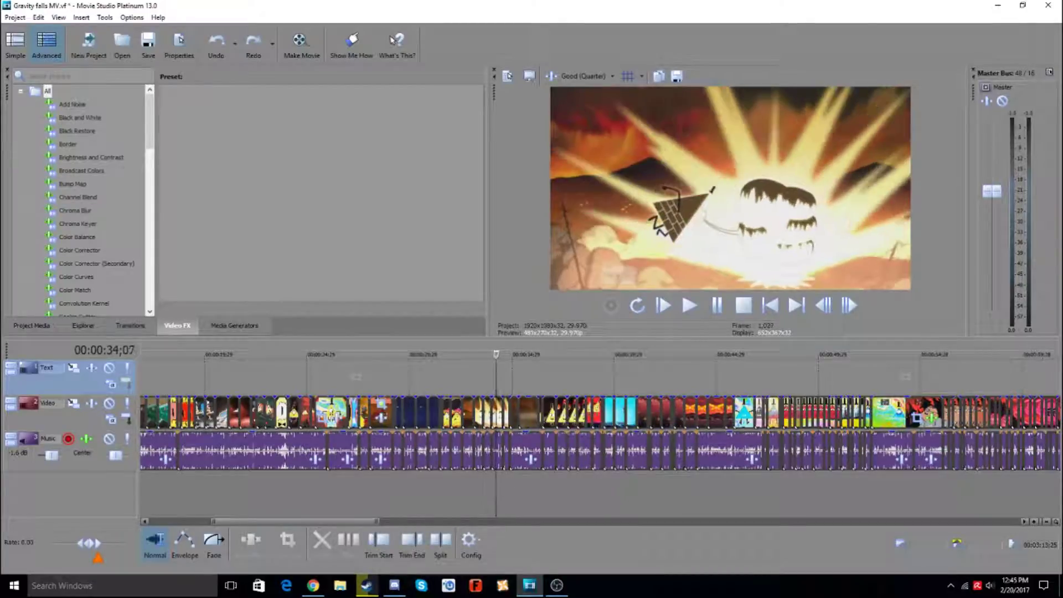
key("Right")
key("Right")
key("Right")
key("Right")
key("Right")
key("Right")
key("Right")
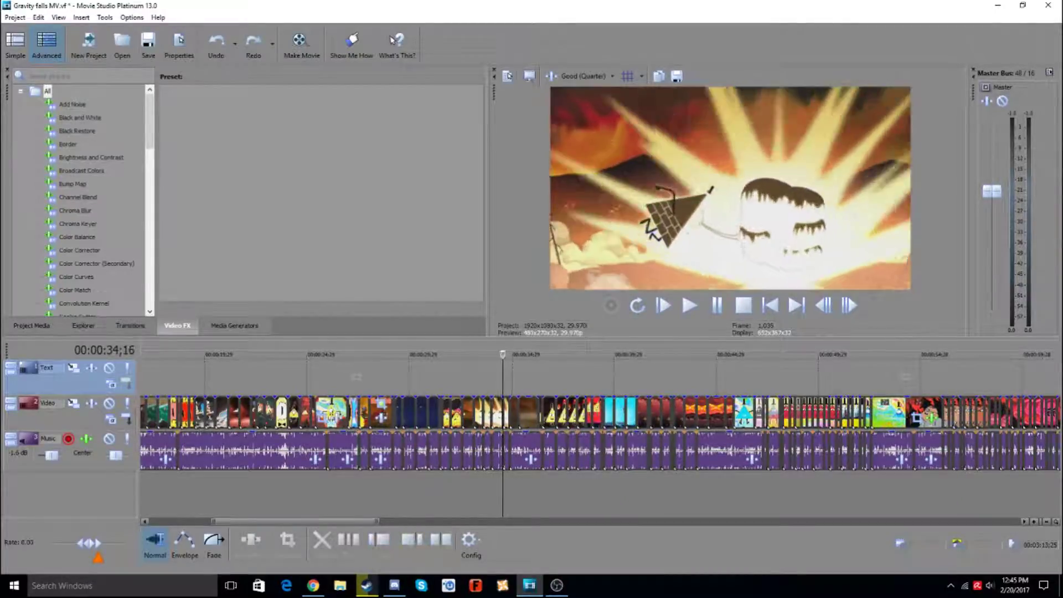
key("Right")
key("Right")
key("Right")
key("Right")
key("Right")
key("Right")
key("Right")
key("Right")
key("Right")
key("Right")
key("Right")
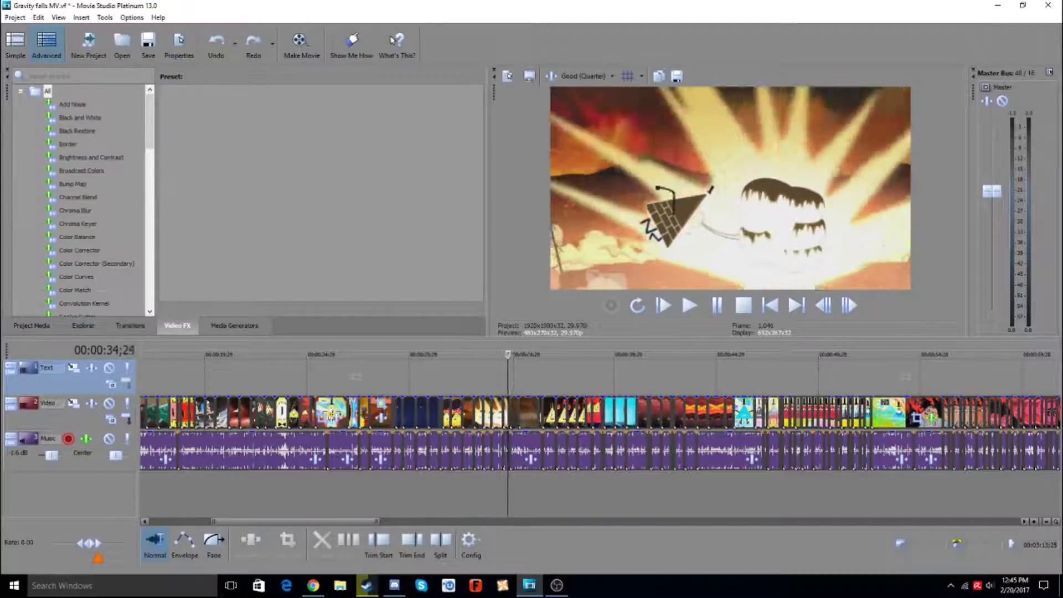
key("Left")
key("Left")
key("Left")
key("Left")
key("Left")
key("Left")
key("Left")
key("Left")
key("Left")
key("Left")
key("Left")
key("Left")
key("Left")
key("Left")
key("Left")
key("Left")
key("Left")
key("Left")
key("Left")
key("Left")
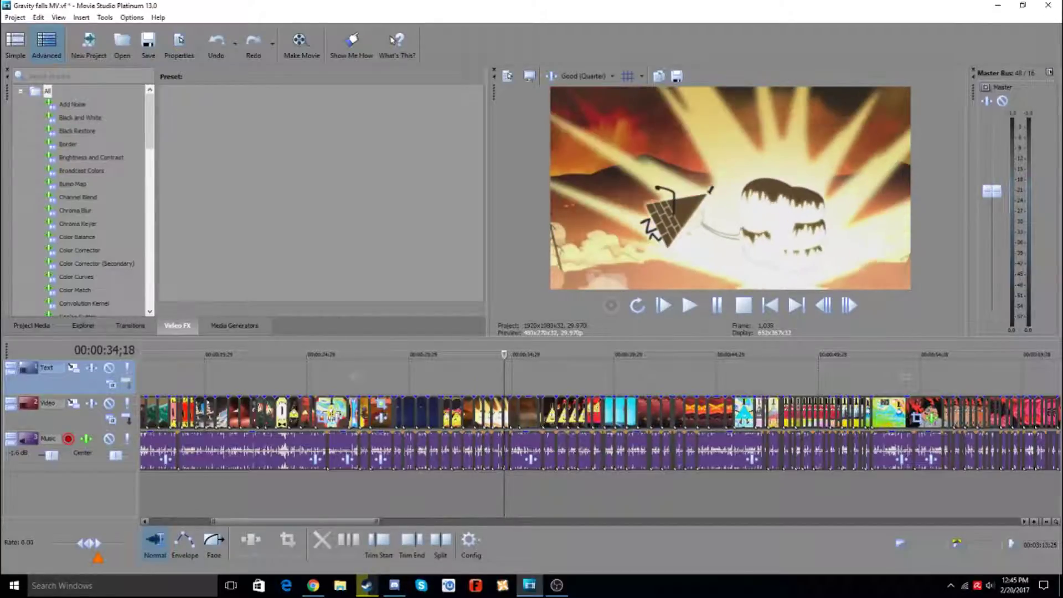
- Step frame by frame through the last explosion clips from 00:00:34;09 up to 00:00:34;28
key("Right")
key("Right")
key("Right")
key("Right")
key("Right")
key("Right")
key("Right")
key("Right")
key("Right")
key("Right")
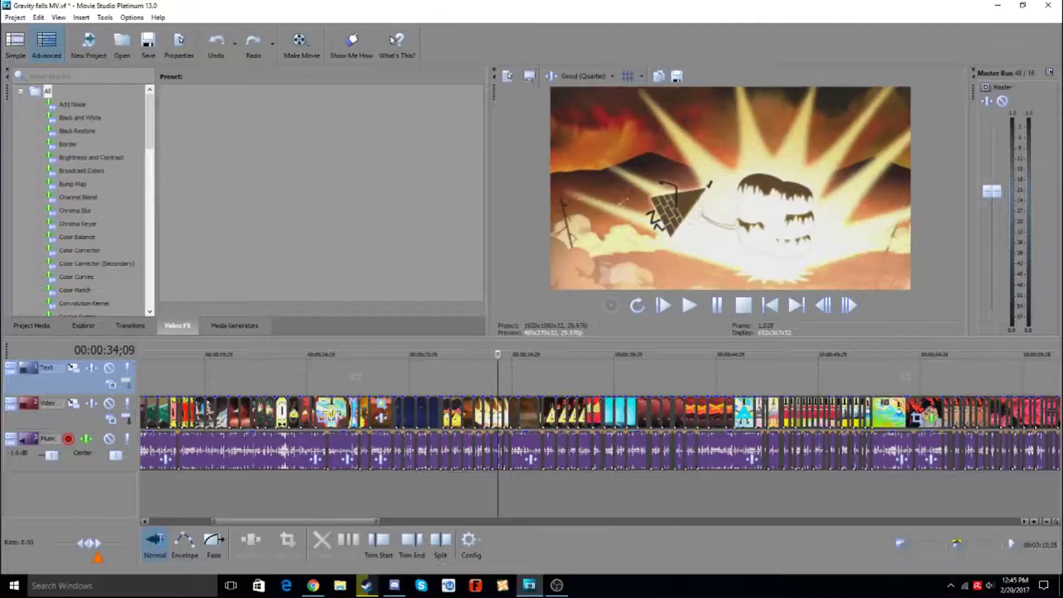
key("Right")
key("Right")
key("Right")
key("Right")
key("Right")
key("Right")
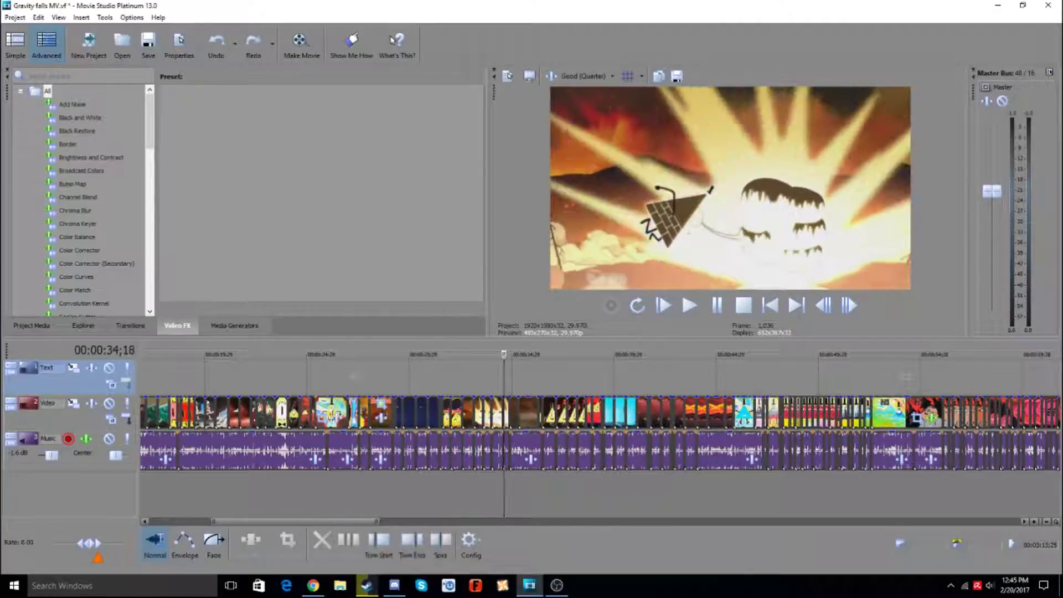
key("Right")
key("Right")
key("Right")
key("Right")
key("Right")
key("Right")
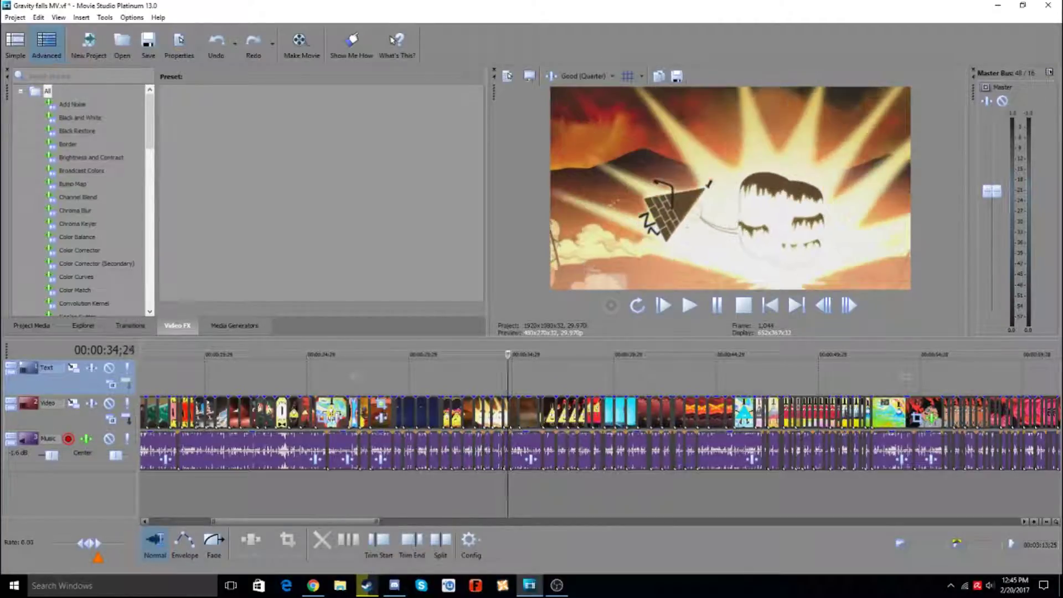
key("Left")
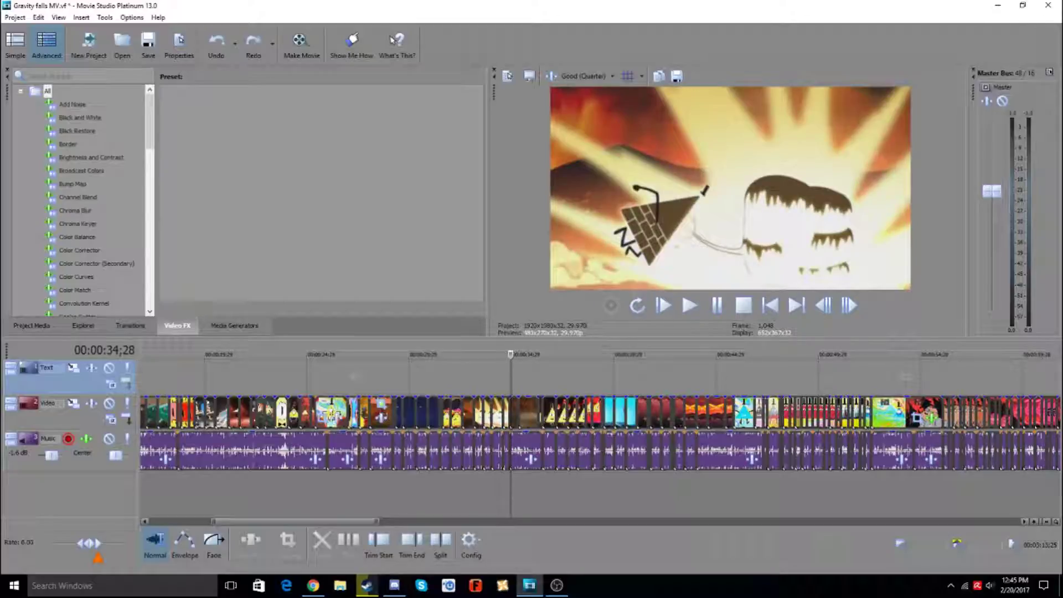
- Play to 00:00:35;26 and set the first Pan/Crop keyframe of the clip there to Fast interpolation
key("space")
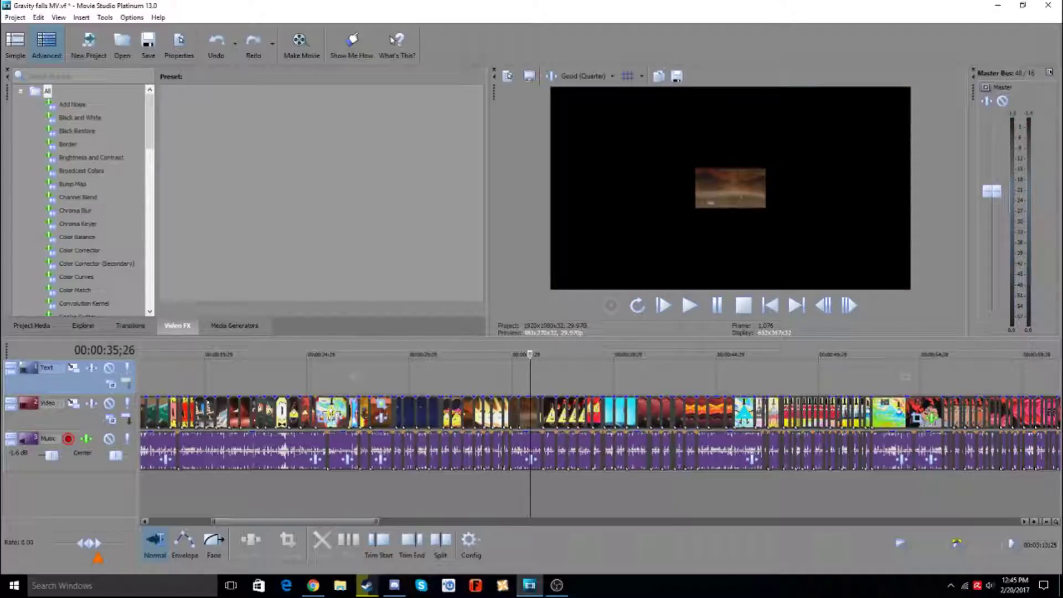
right_click(528, 412)
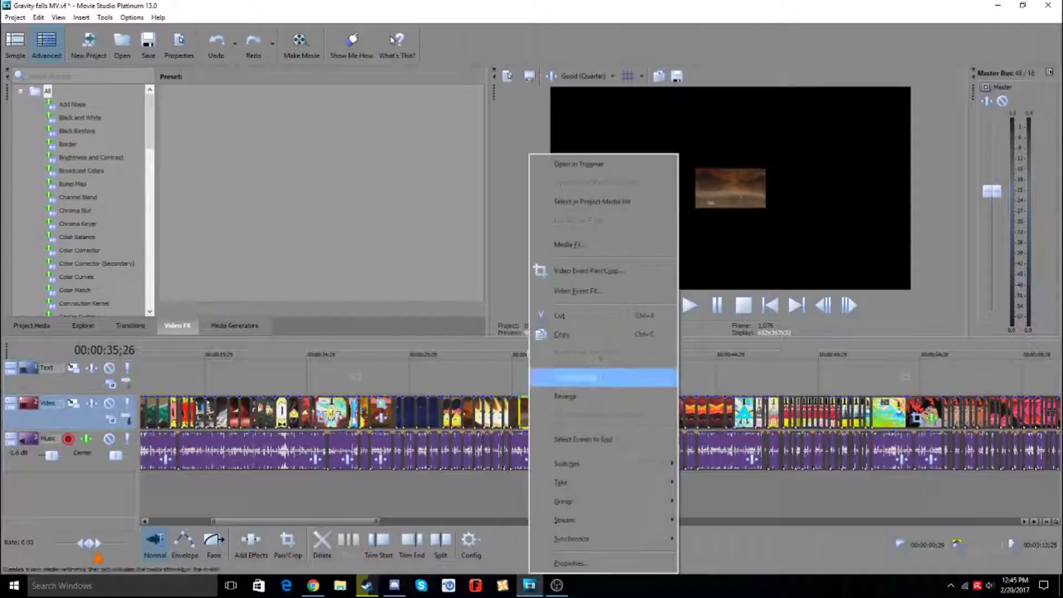
left_click(560, 270)
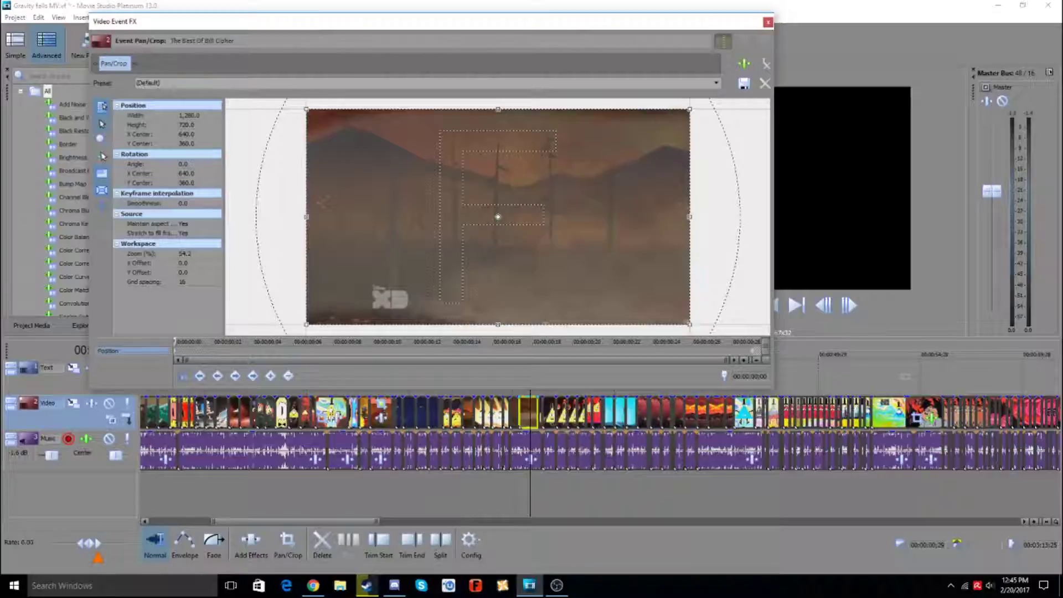
right_click(175, 351)
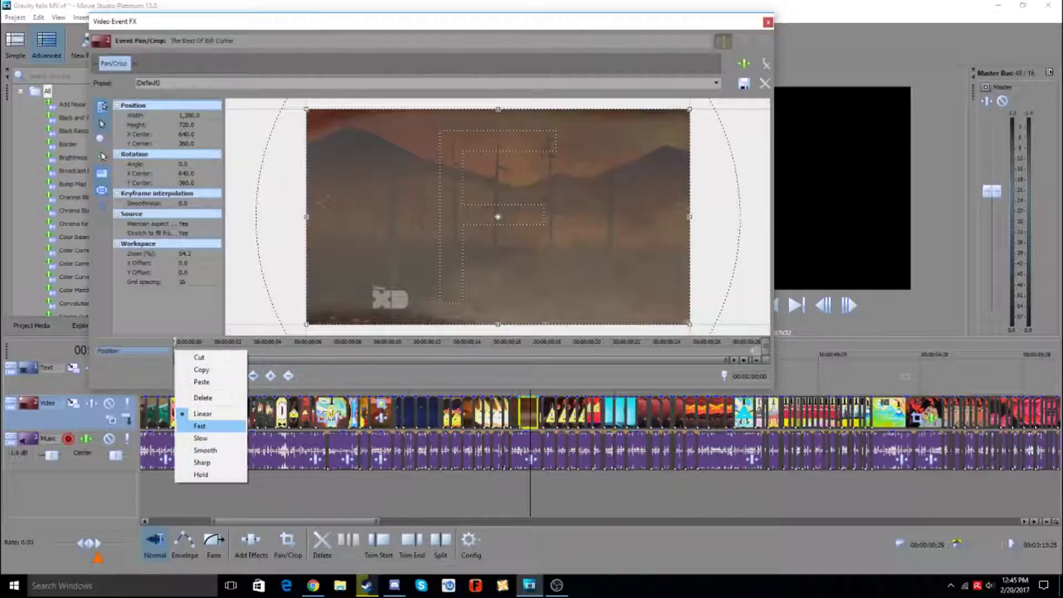
left_click(211, 425)
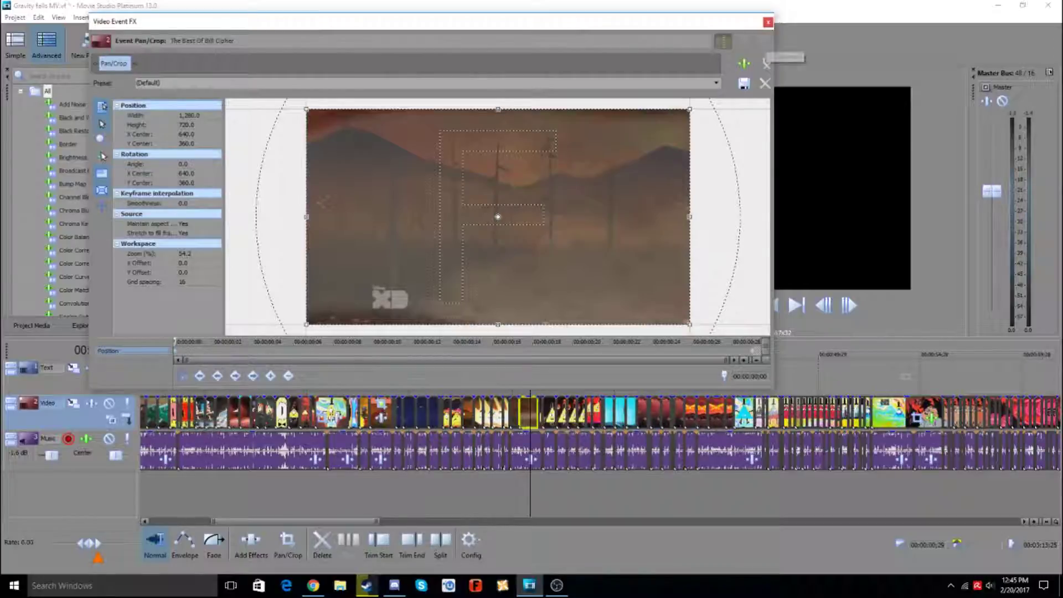
left_click(767, 63)
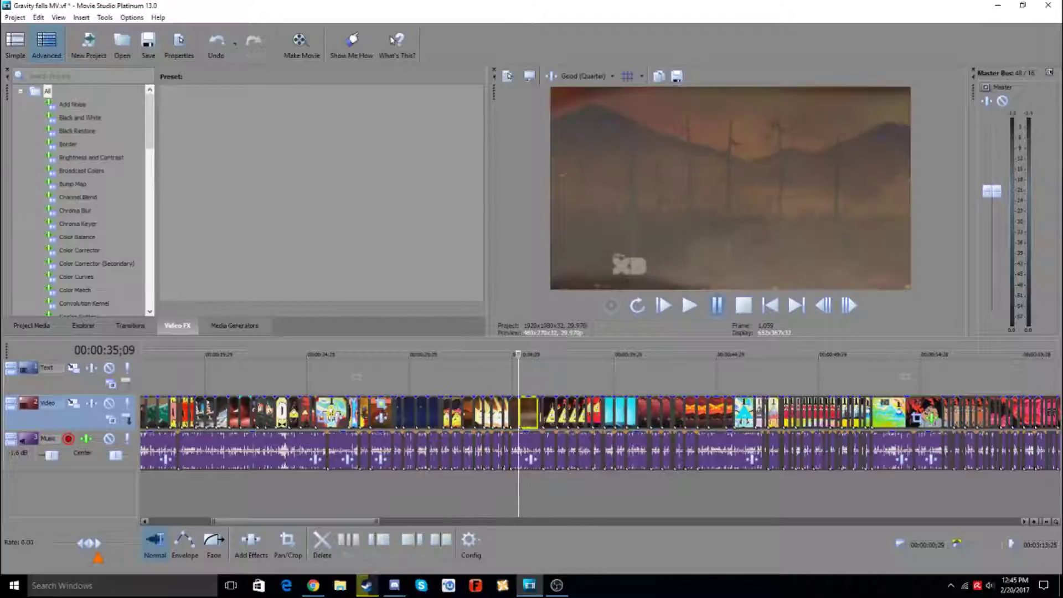
- Replay the shrinking mountain clip from about 00:00:34;28 to 00:00:36;07 and undo the keyframe interpolation change
key("Return")
key("Return")
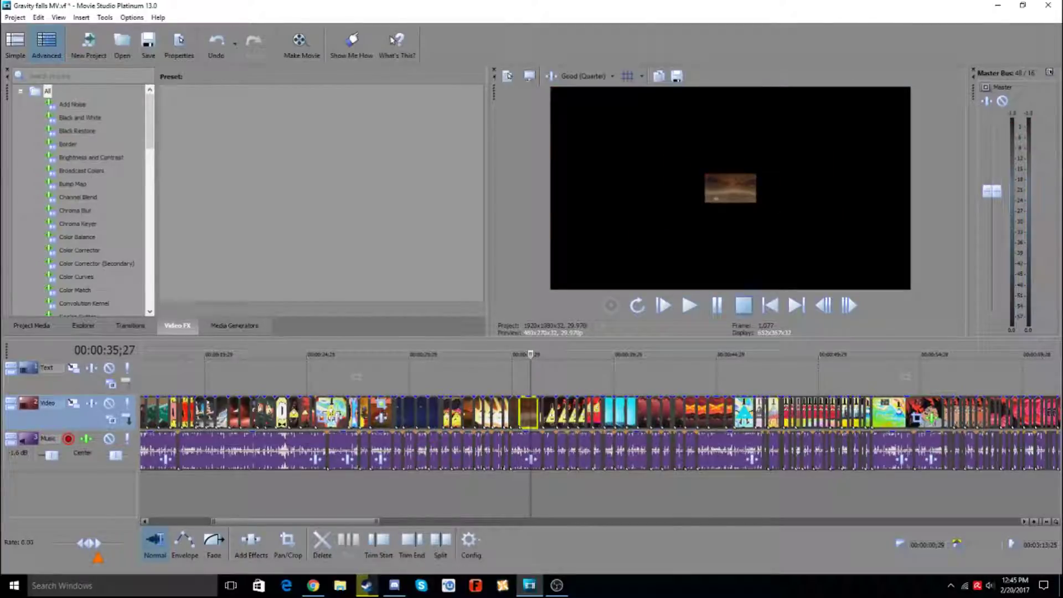
key("space")
left_click(510, 354)
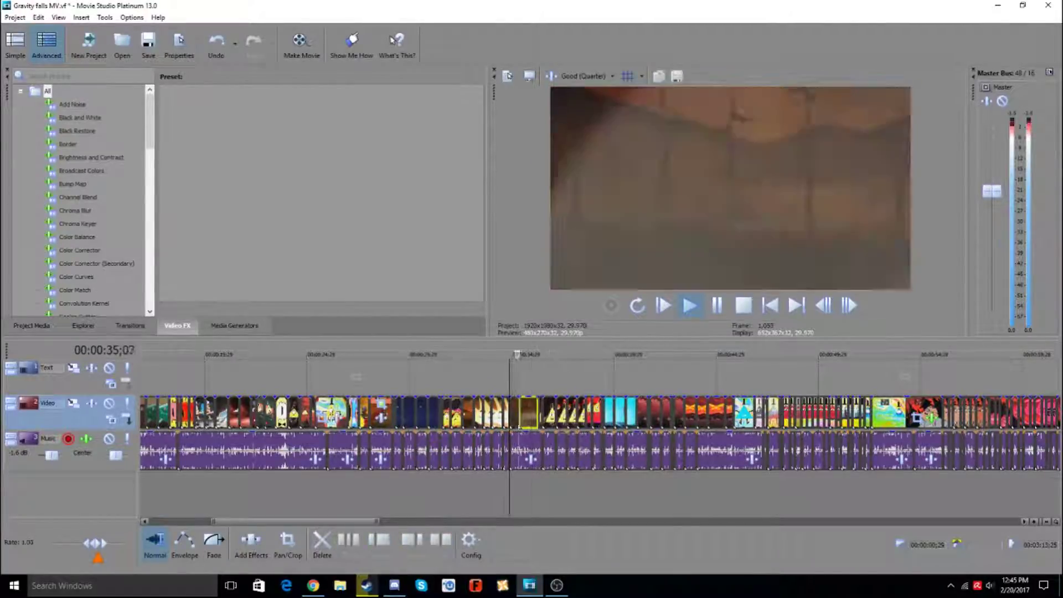
key("Return")
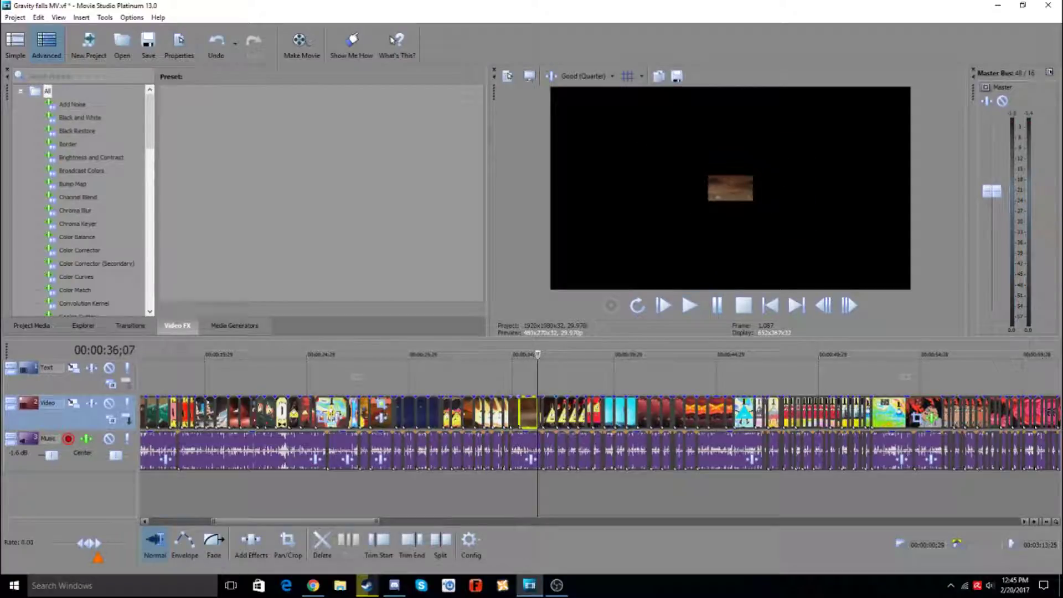
key("ctrl+z")
- Play the music video from about 00:00:35, pausing at 00:00:45;14, and continue to 00:00:49;19
left_click(519, 355)
left_click(716, 305)
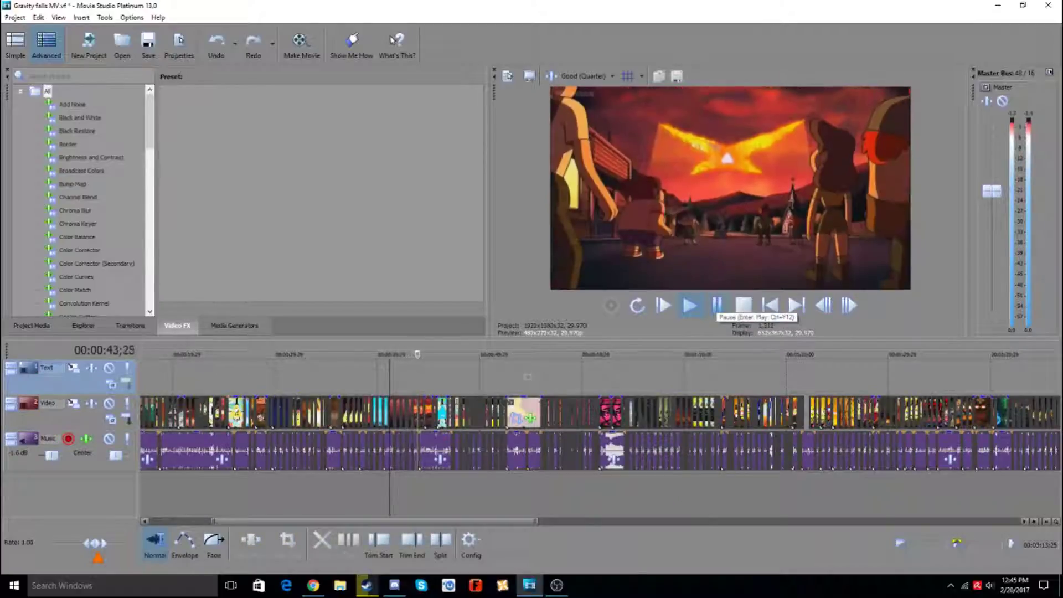
left_click(717, 305)
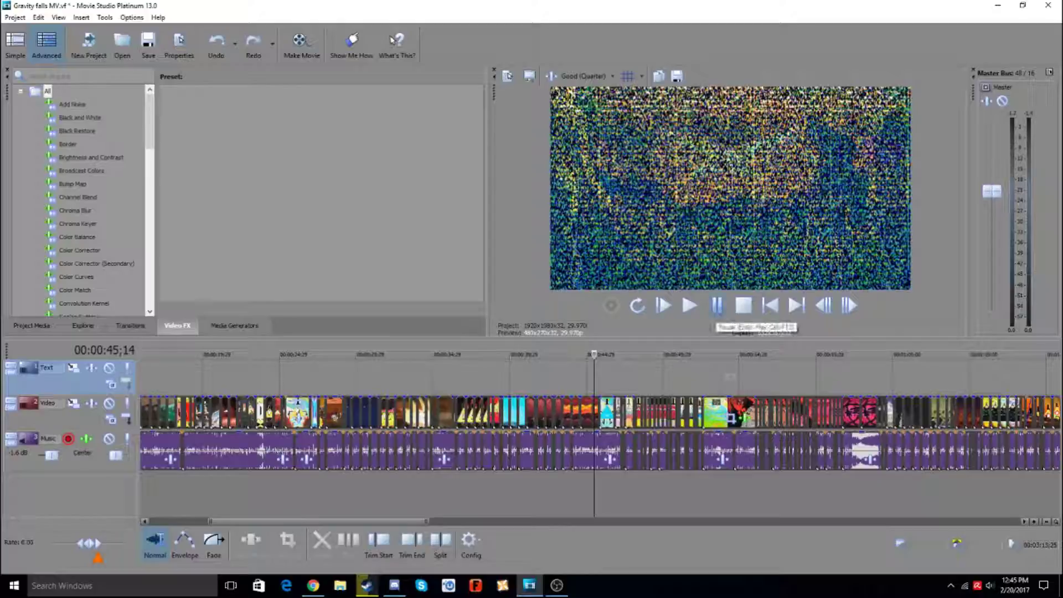
left_click(690, 305)
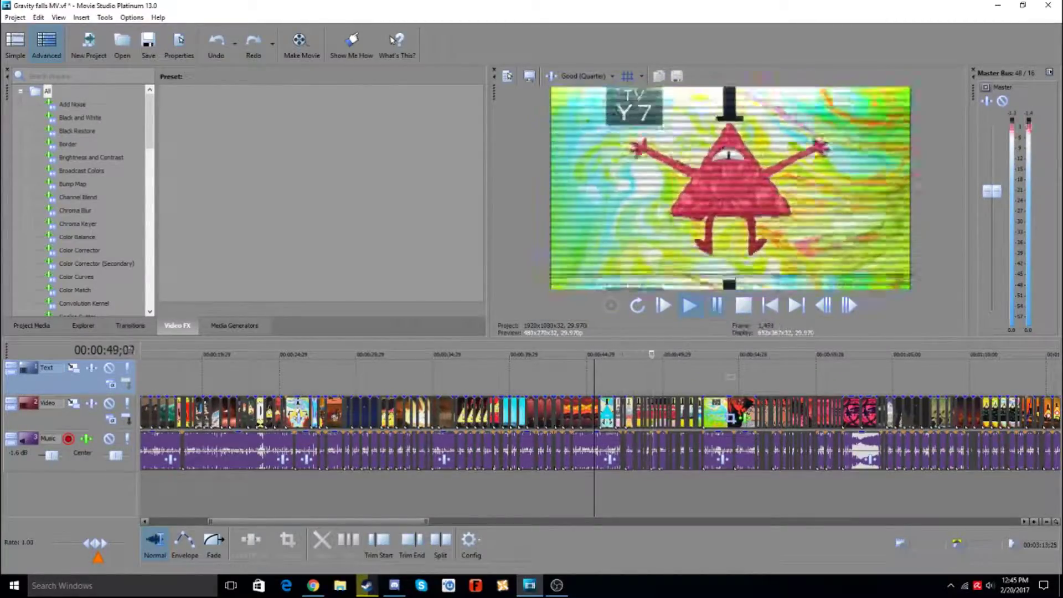
left_click(717, 305)
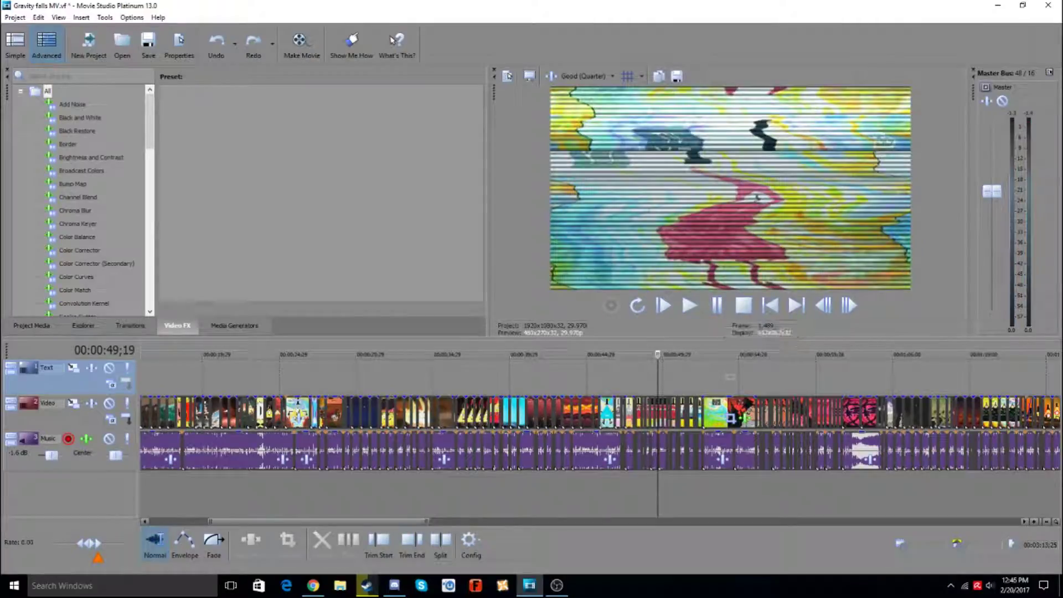
left_click(557, 585)
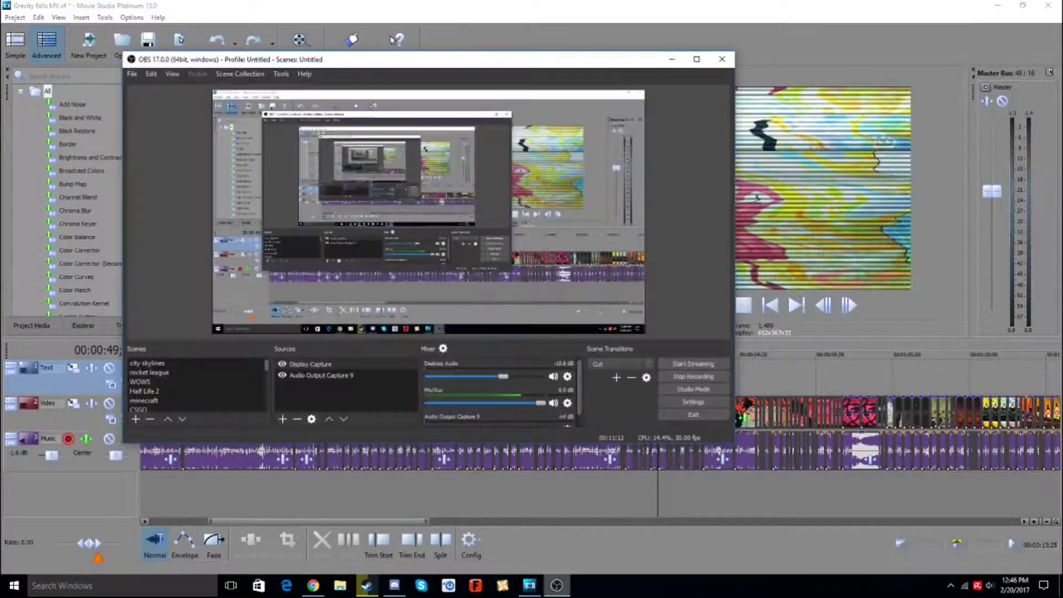
left_click(556, 585)
right_click(521, 303)
key("Escape")
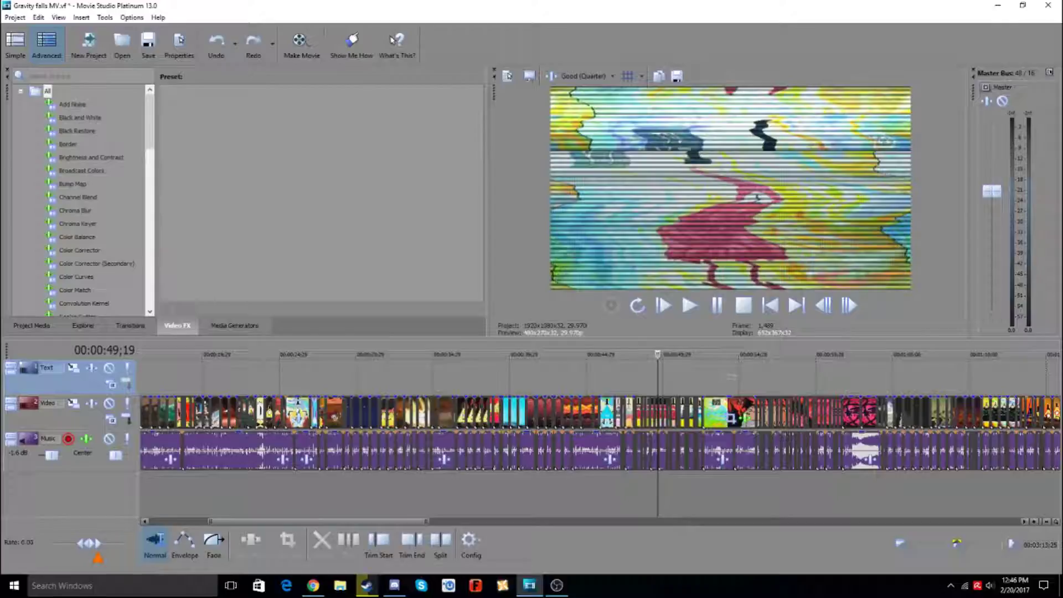
- Jump between the glitch-effect clips at 00:00:47;08, 00:01:00;28 and 00:01:01;20 to compare their TV-style look
left_click(621, 376)
left_click_drag(319, 521, 350, 521)
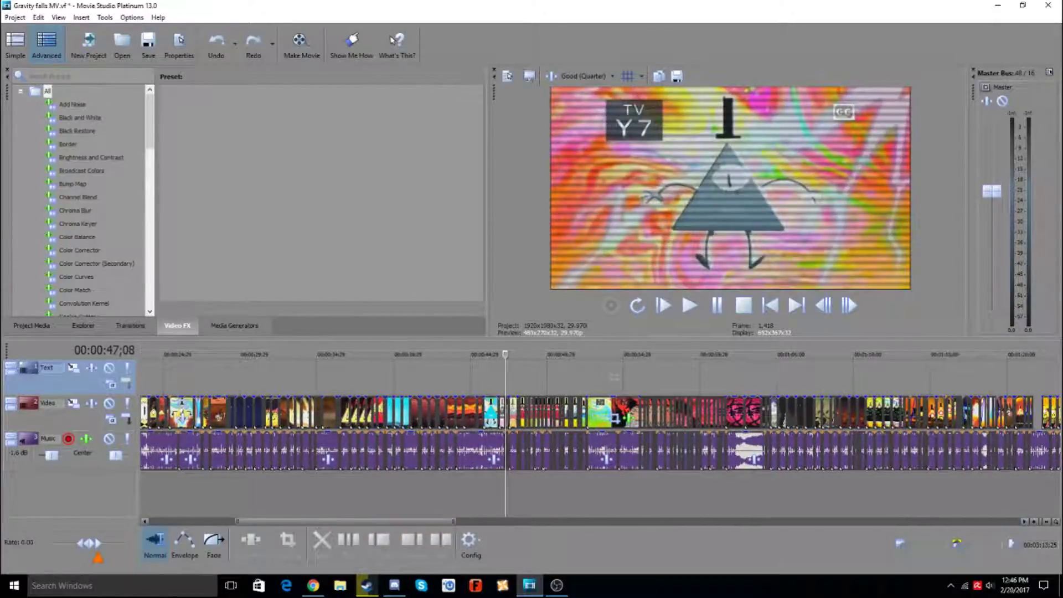
left_click(761, 377)
left_click(778, 376)
left_click(740, 377)
left_click(714, 376)
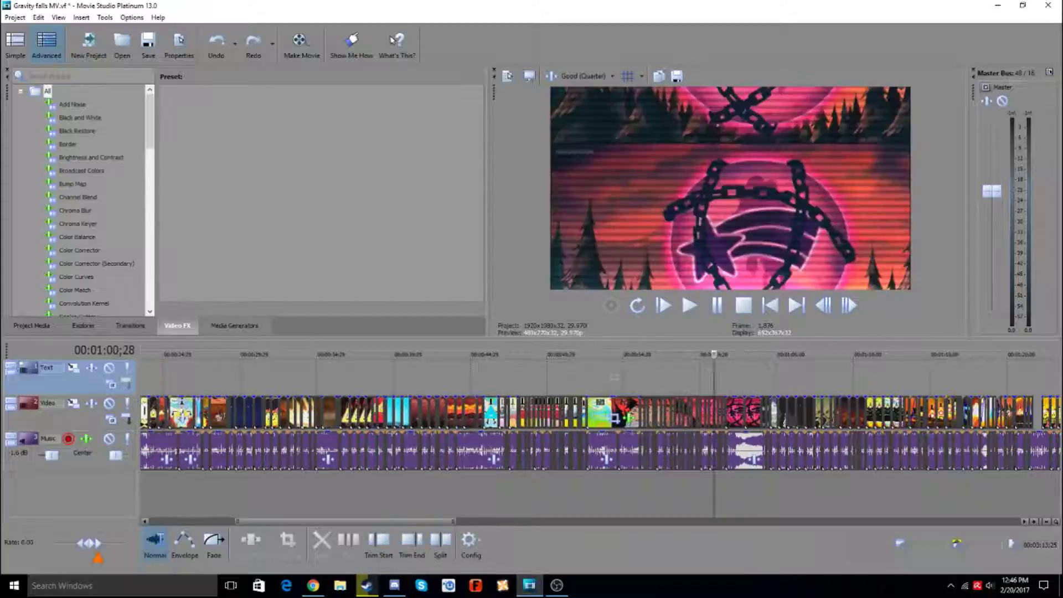
left_click(725, 376)
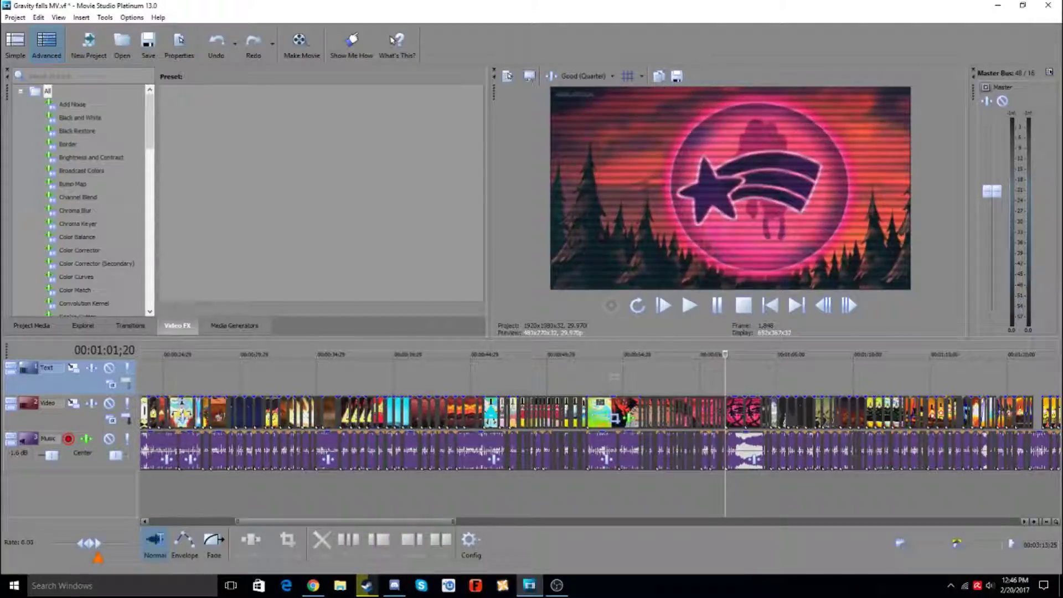
- Play the colorful glitch clips from 00:00:47;14 to 00:00:53;00
left_click(509, 377)
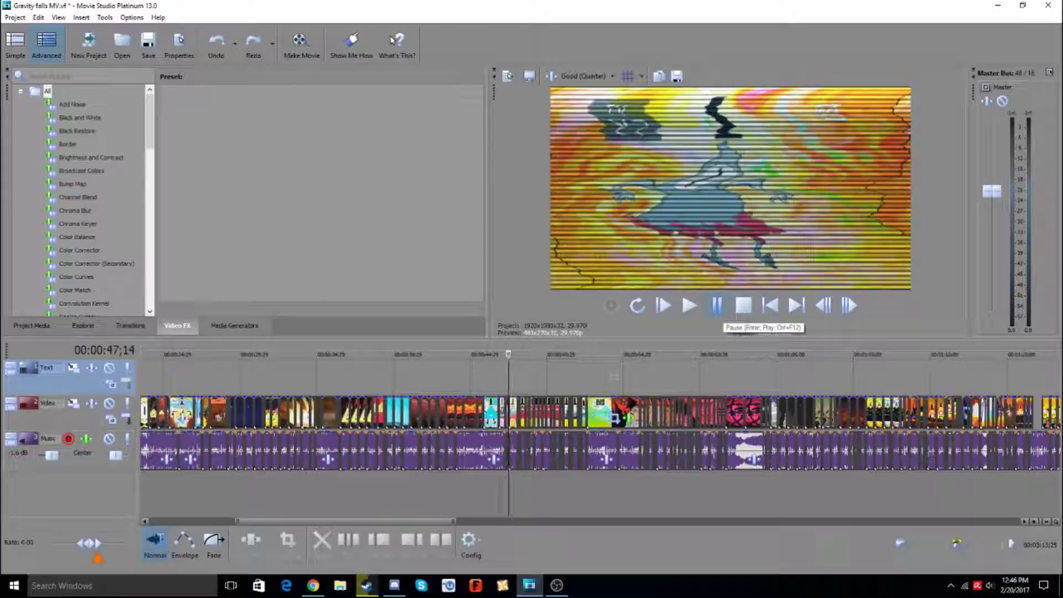
key("space")
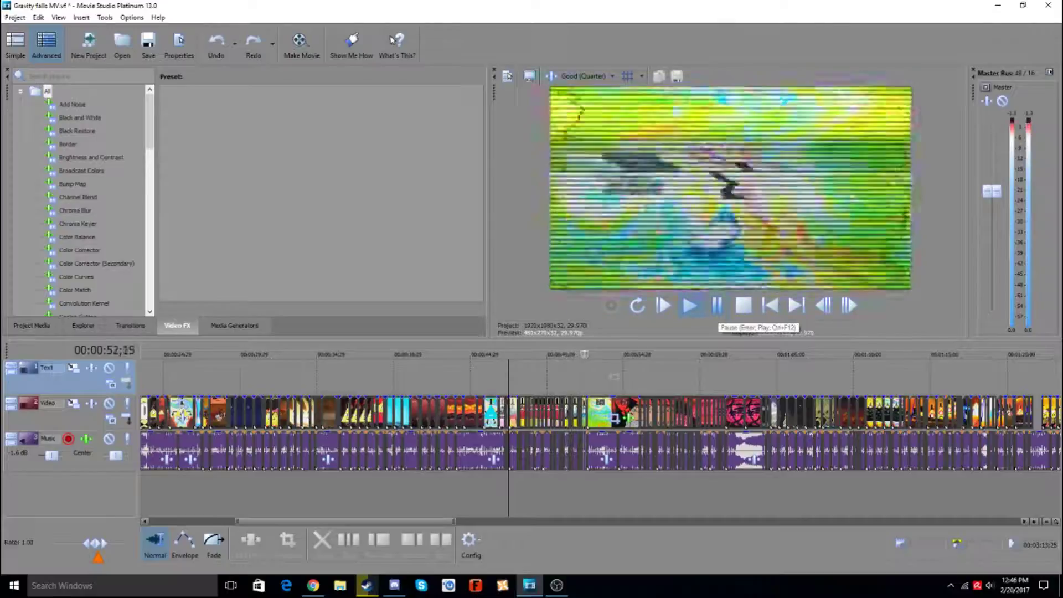
left_click(718, 306)
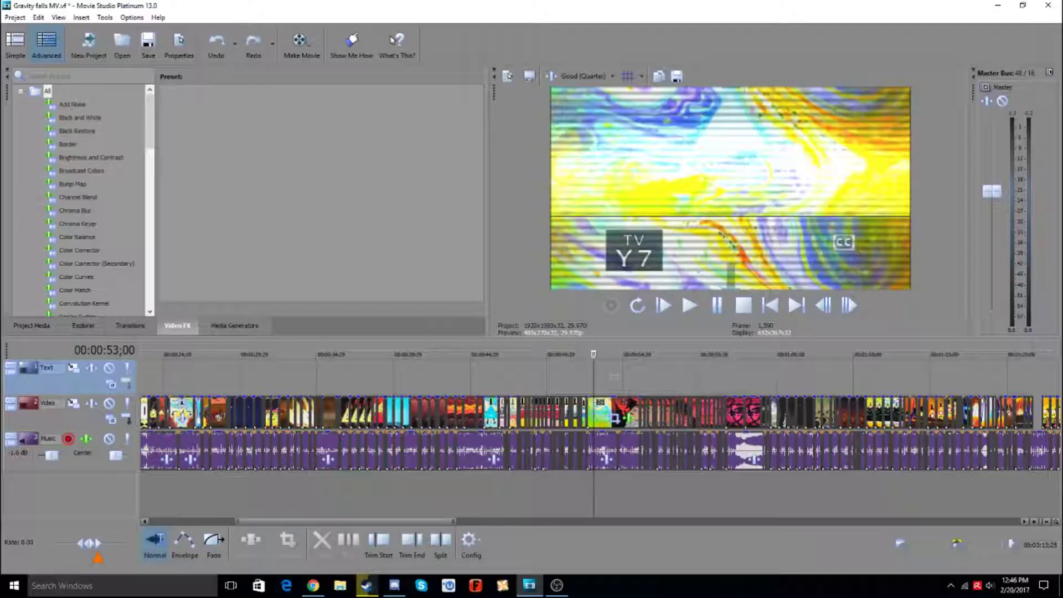
- Return the playhead to the start of the glitch clips and replay them from 00:00:47;20 to 00:00:48;21
left_click(499, 376)
right_click(540, 285)
key("Escape")
key("space")
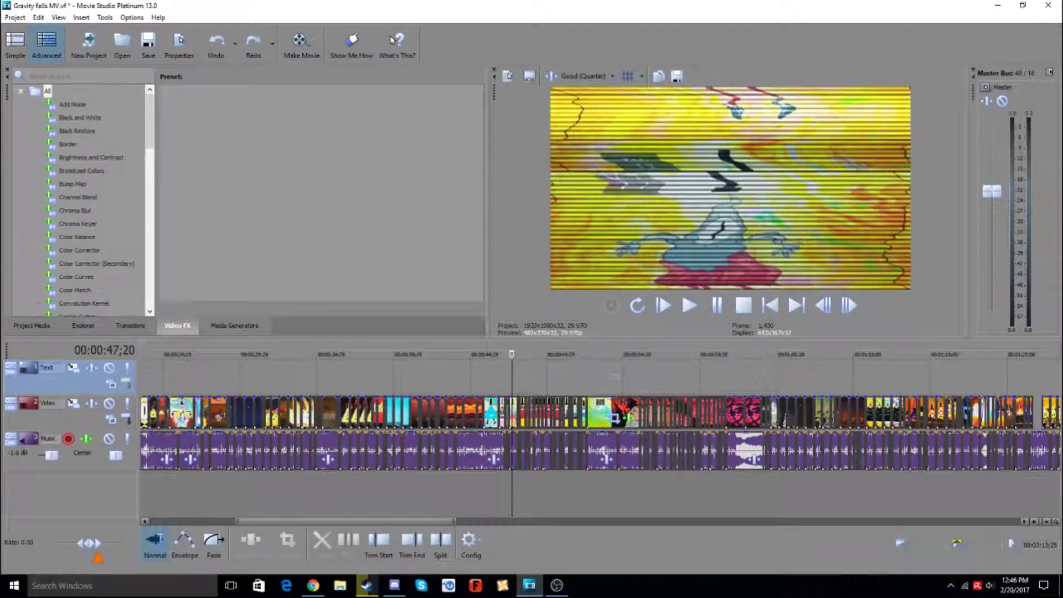
left_click(716, 305)
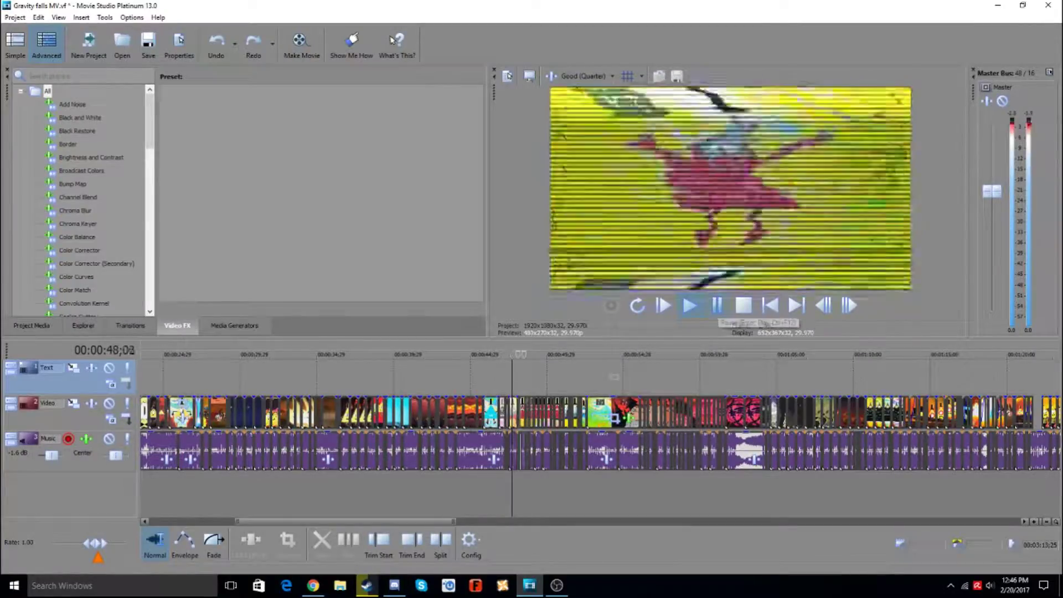
left_click(717, 305)
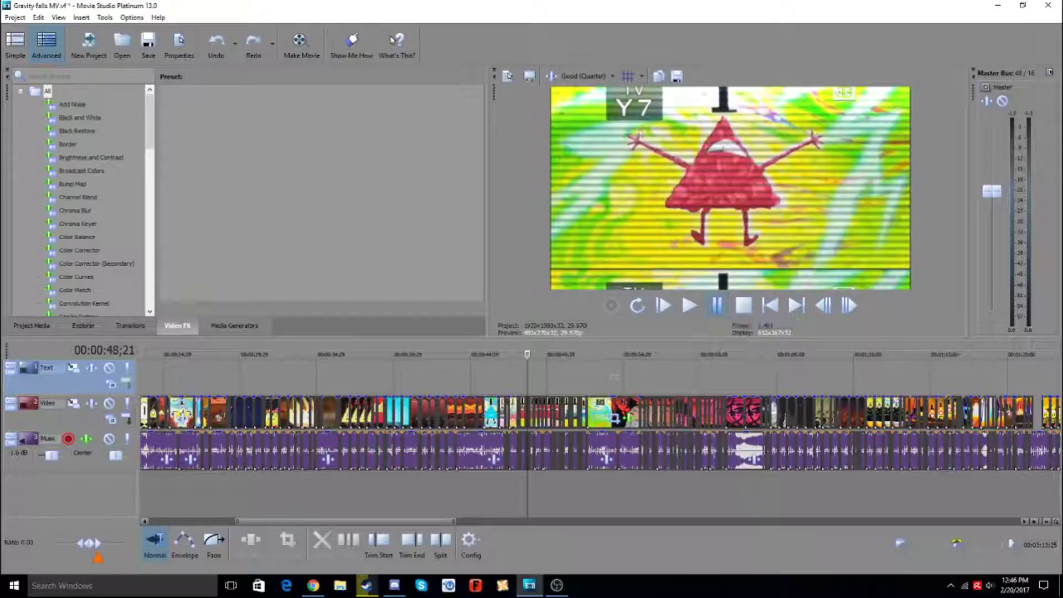
- Show the TV Simulator presets among the video effects and select the TV Look preset
scroll(80, 199, "down", 10)
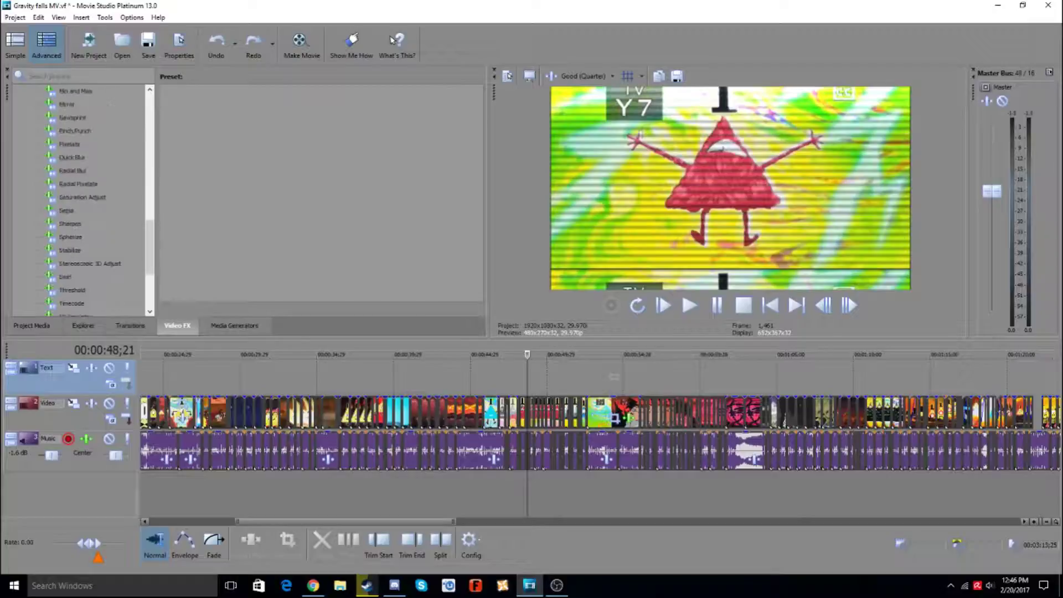
scroll(81, 200, "down", 4)
left_click(76, 184)
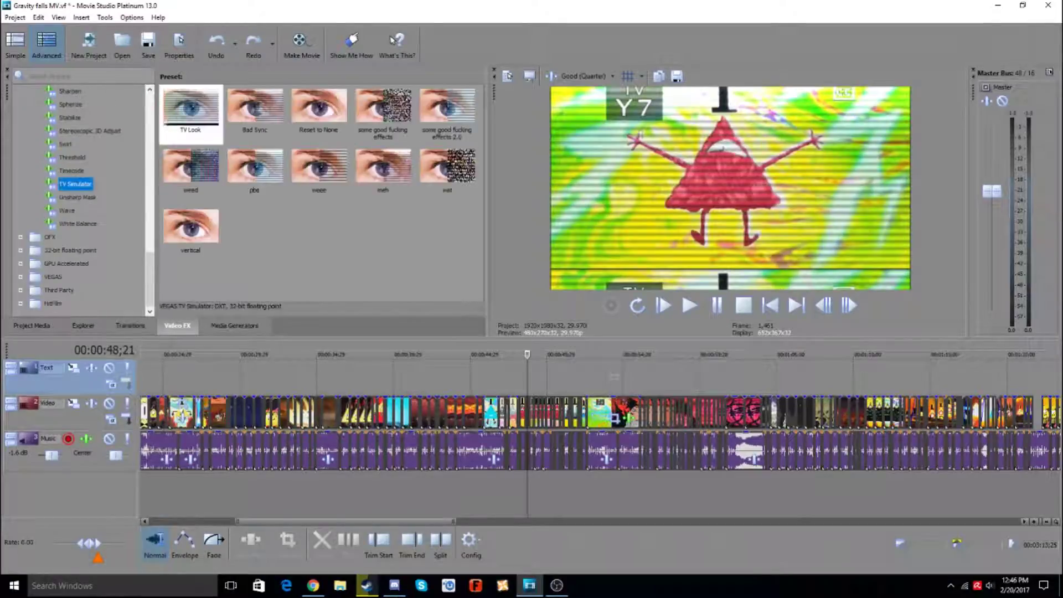
left_click(191, 113)
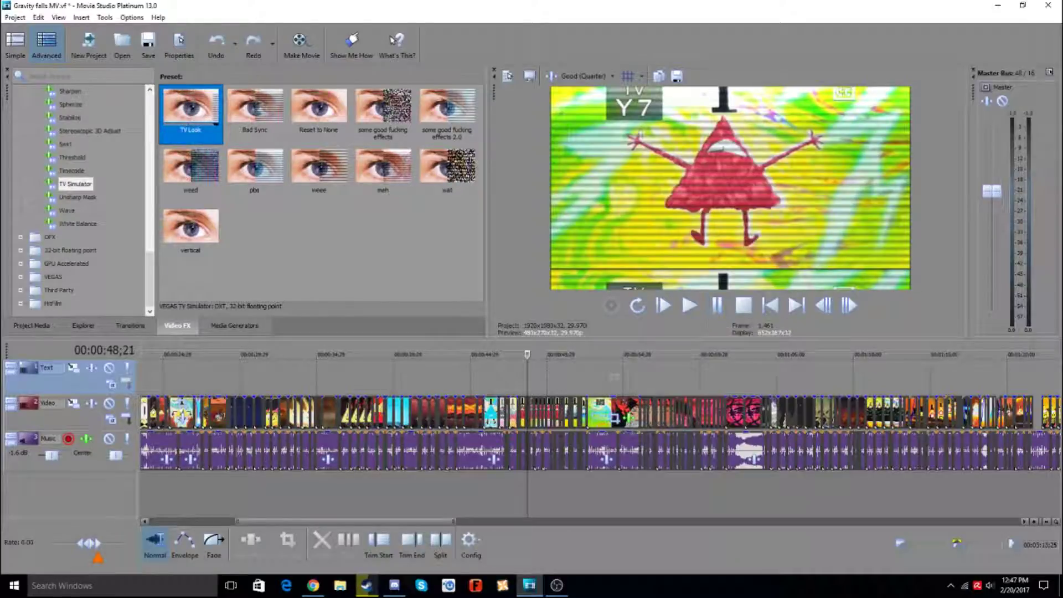
- Play the glitch-effect clips from 00:00:48;21 and pause at 00:00:58;06
left_click_drag(437, 521, 494, 521)
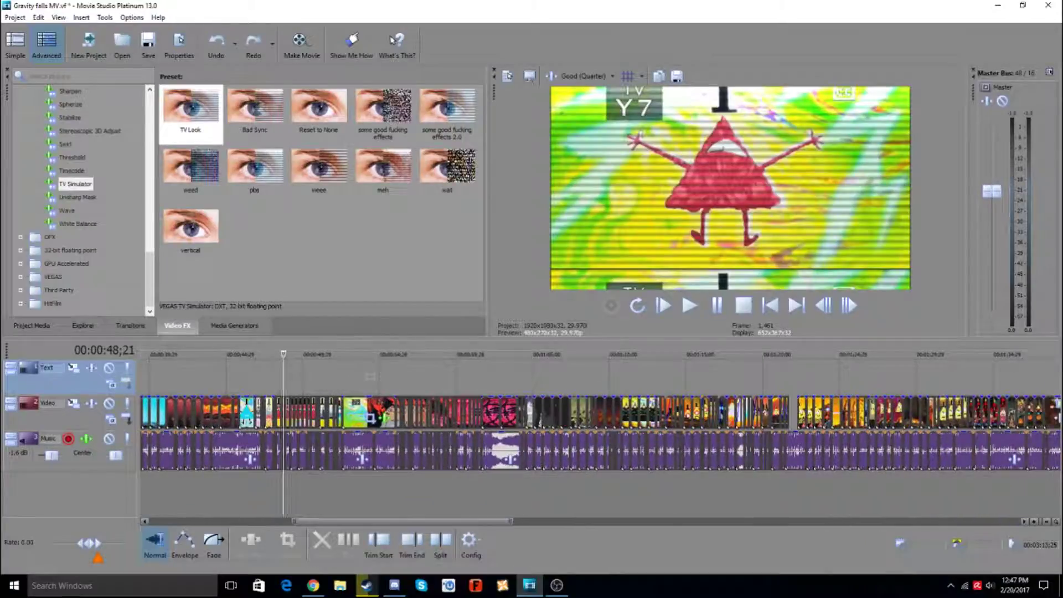
scroll(601, 432, "up", 6)
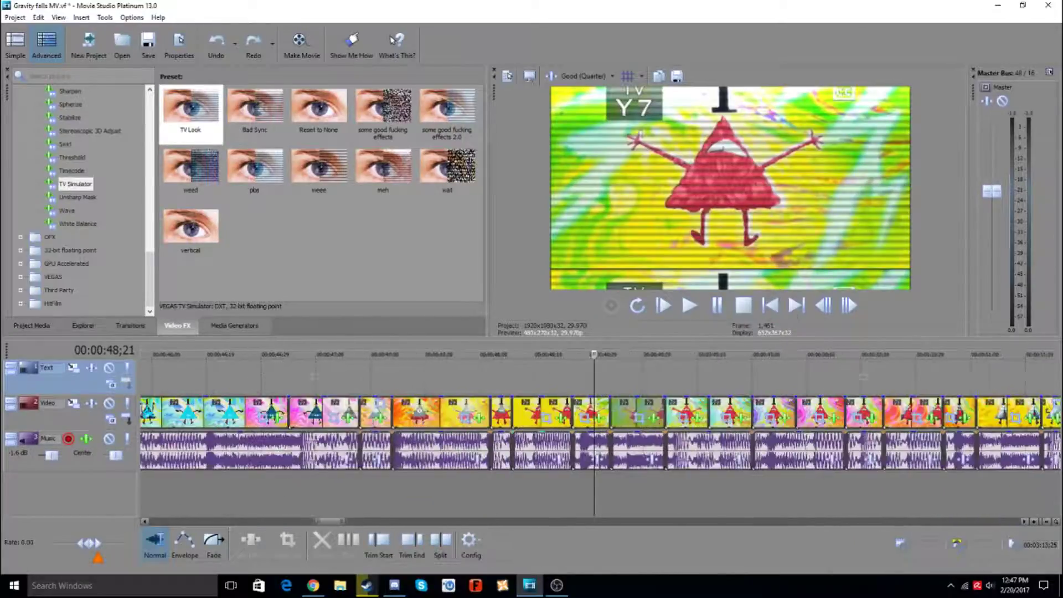
scroll(601, 432, "down", 6)
key("space")
scroll(601, 432, "down", 2)
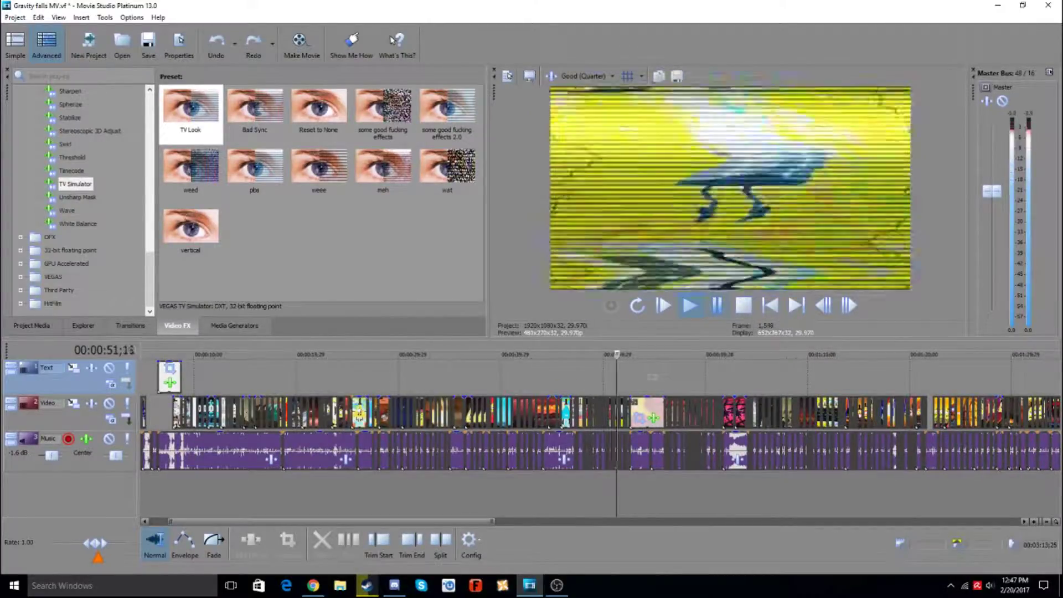
scroll(601, 432, "down", 3)
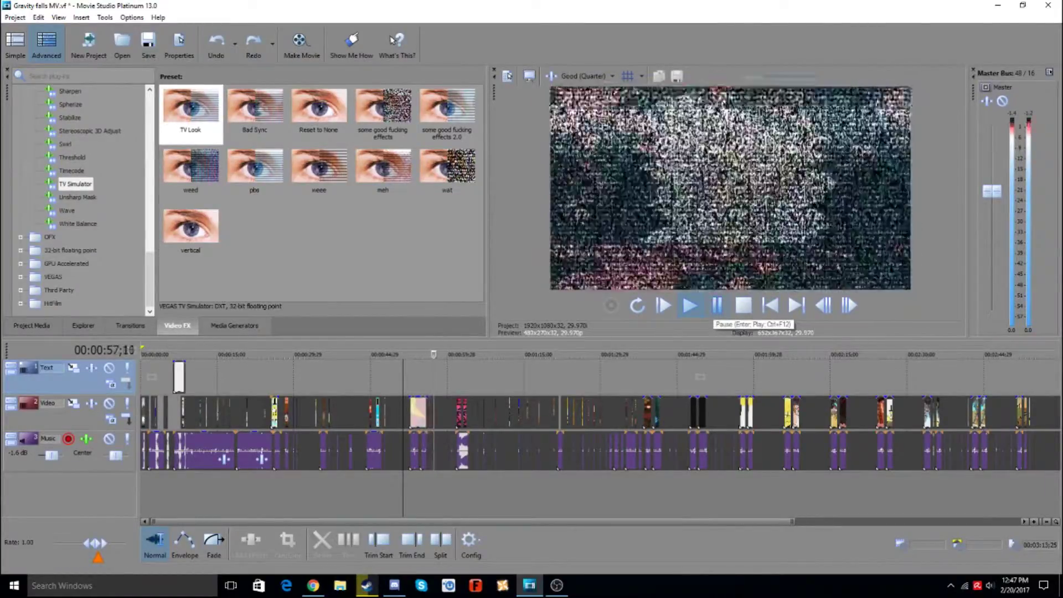
left_click(717, 306)
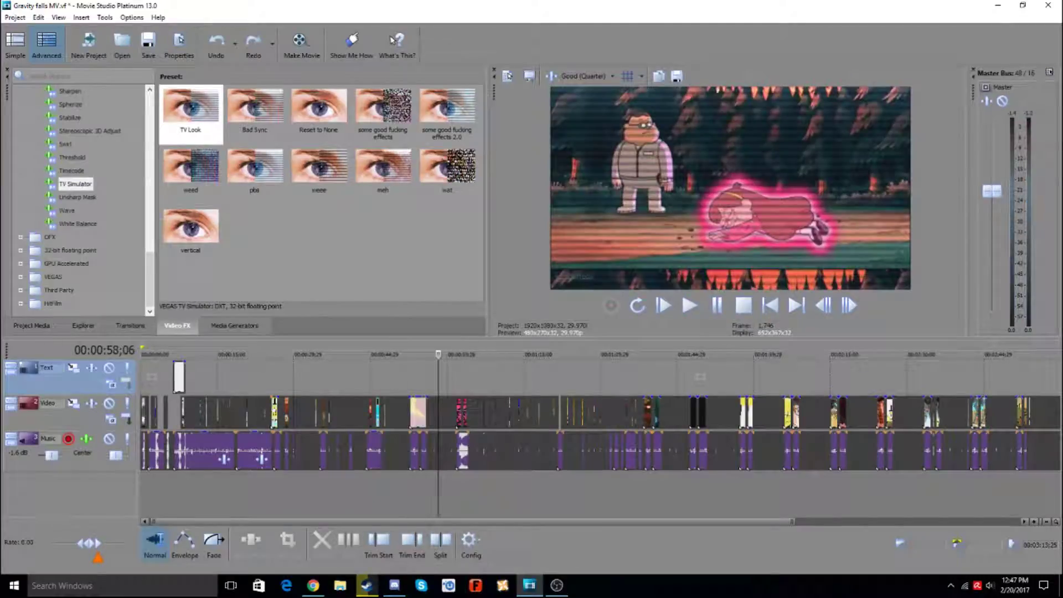
- Jump between the glitch clips from 00:00:48;02 onward and park the playhead at 00:00:56;01
left_click(386, 376)
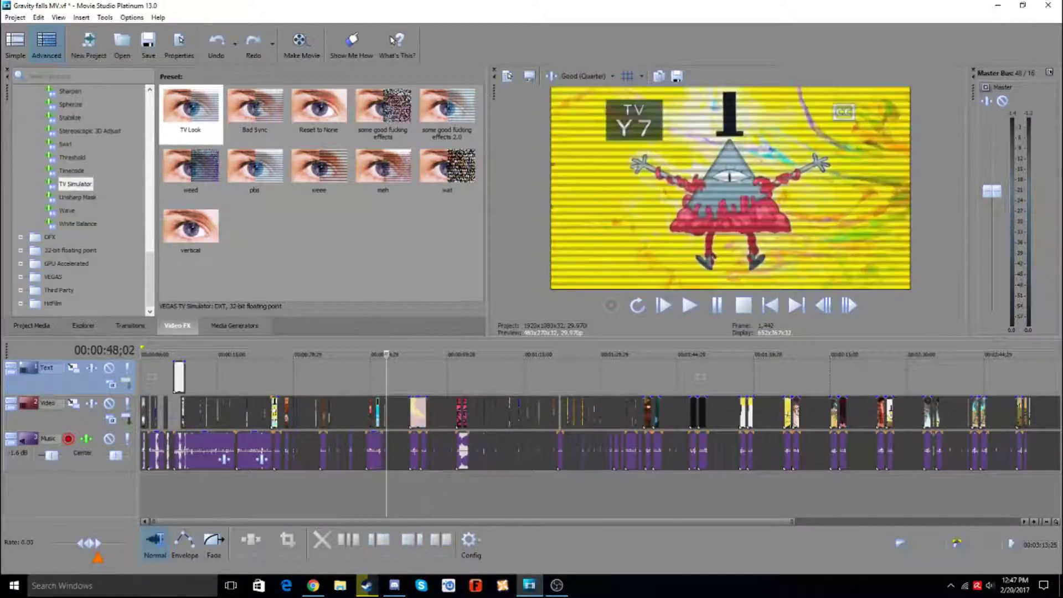
left_click(404, 376)
left_click(431, 369)
left_click(451, 365)
left_click(434, 366)
left_click(427, 363)
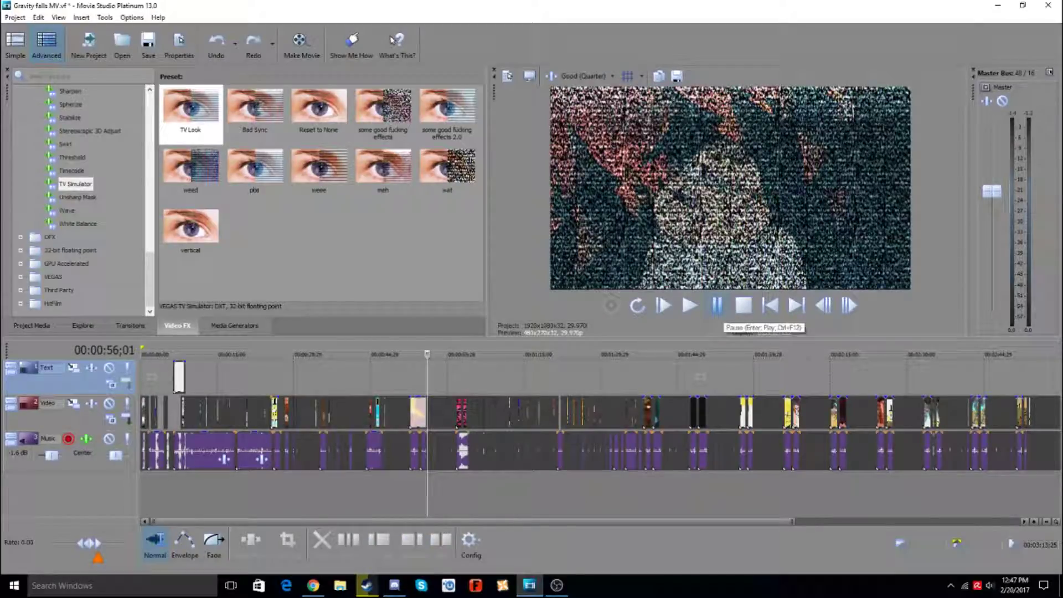
- Play the static-noise clips from 00:00:56;01 to 00:01:03;26, pausing at 00:00:59;00 and 00:01:00;21
left_click(690, 305)
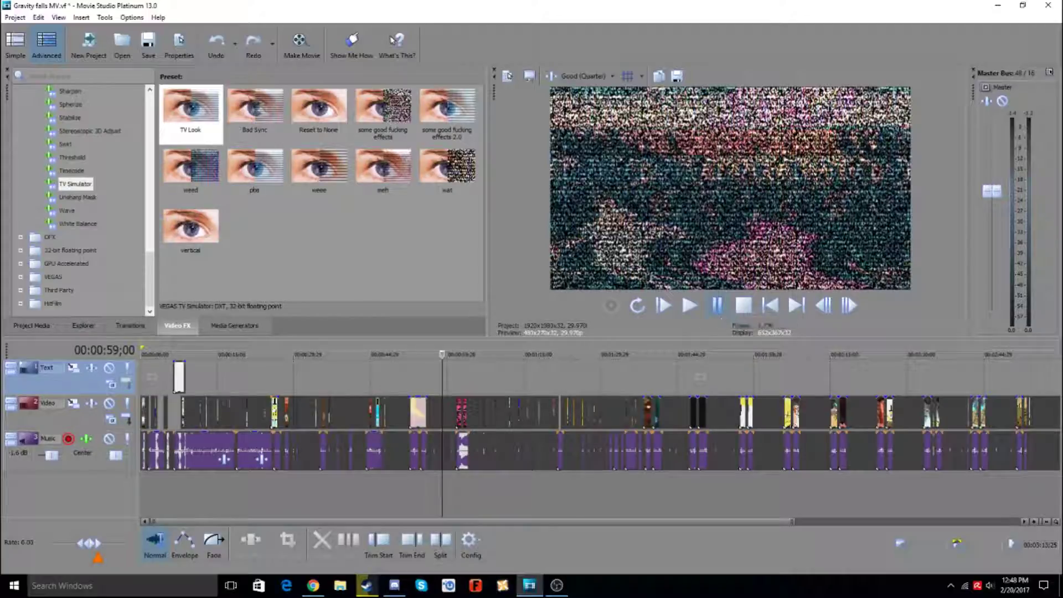
left_click(690, 306)
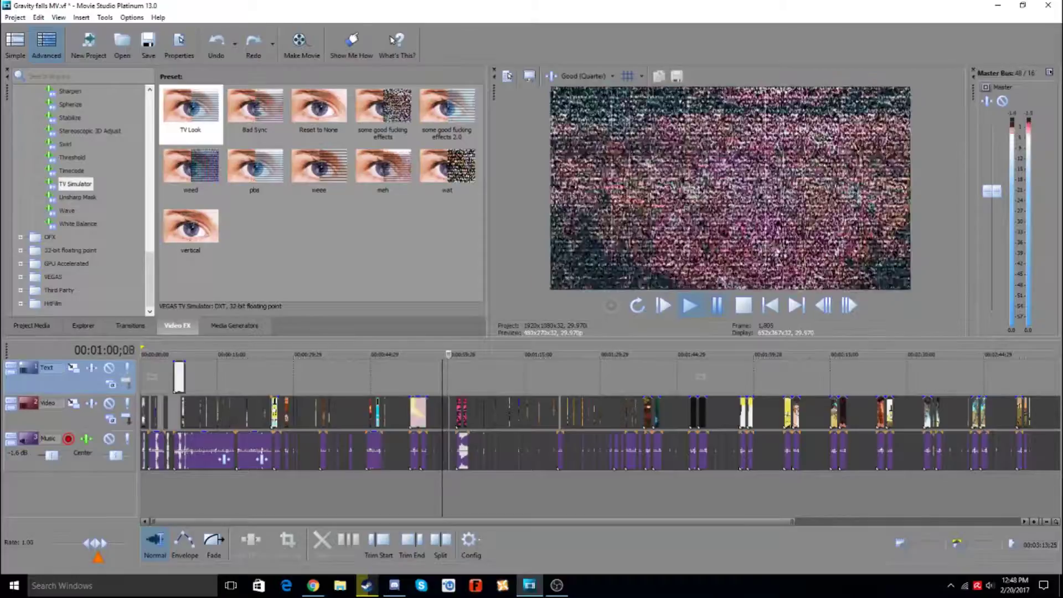
left_click(716, 306)
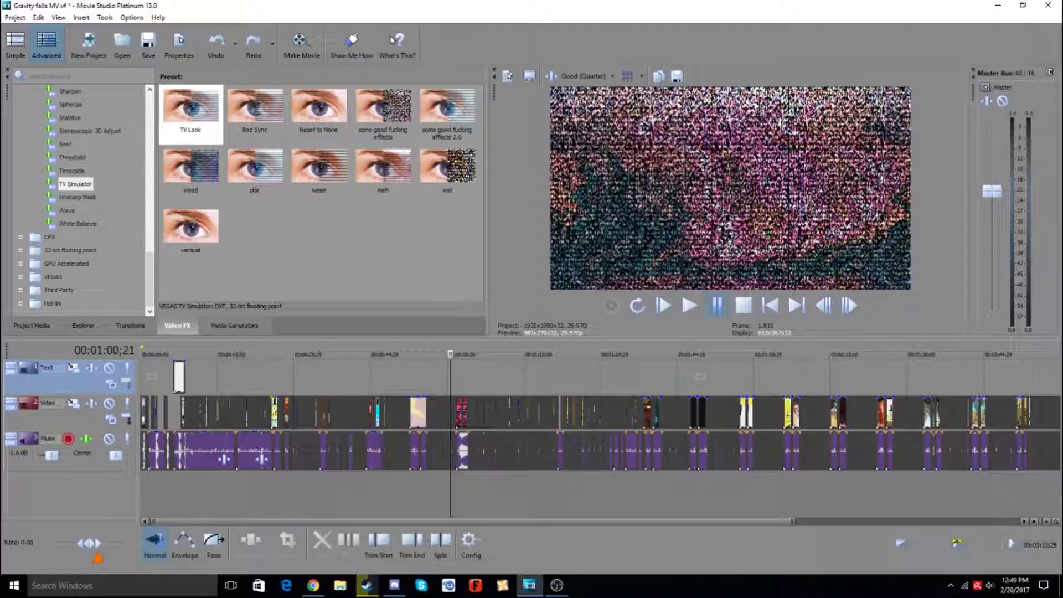
key("space")
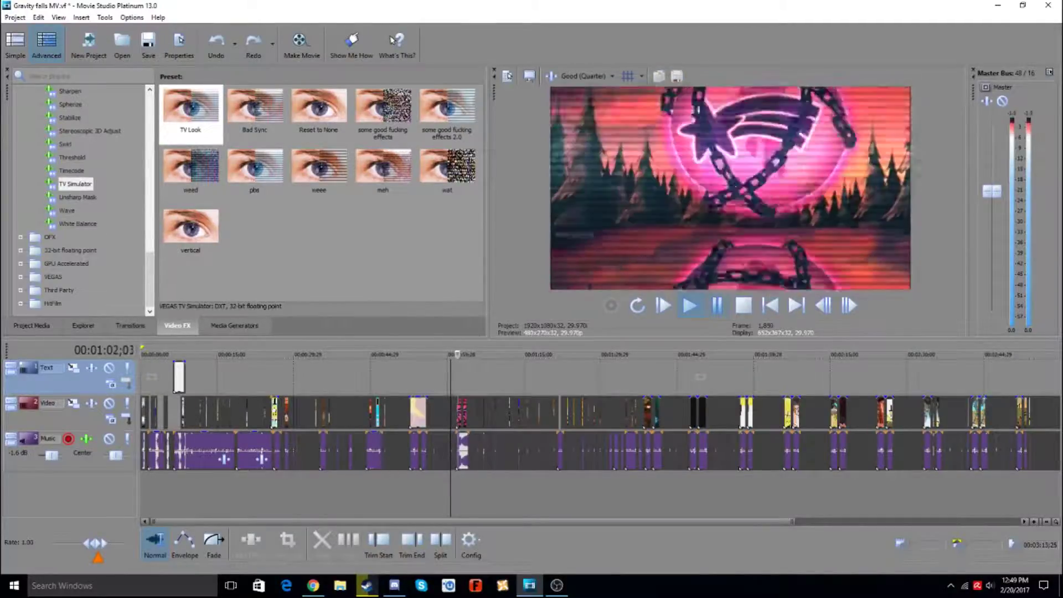
key("Return")
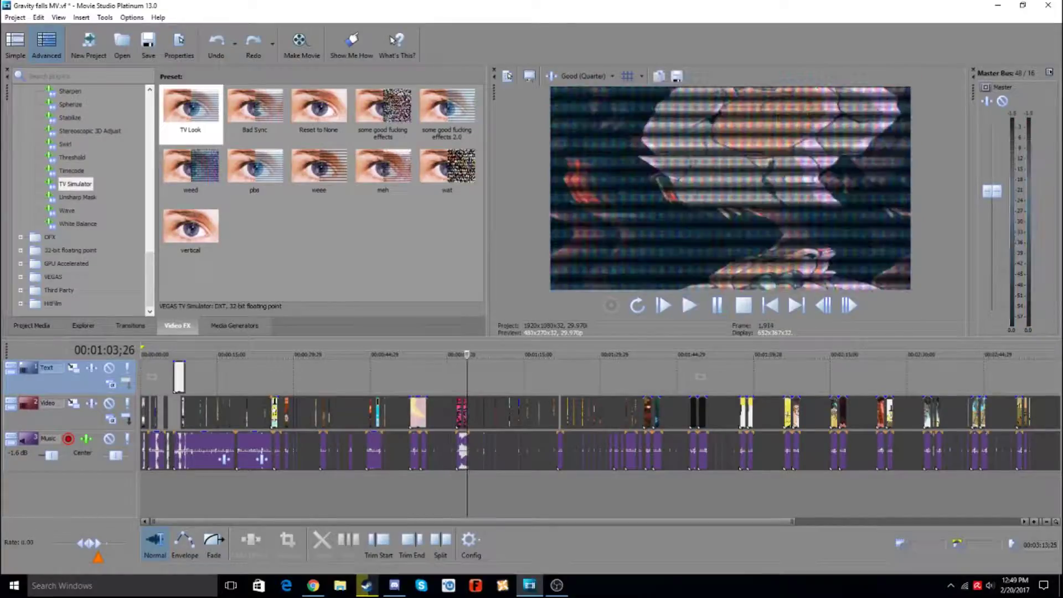
- Return to 00:01:02;27 in the pink glitch clips and replay them up to 00:01:03;29
scroll(601, 420, "up", 5)
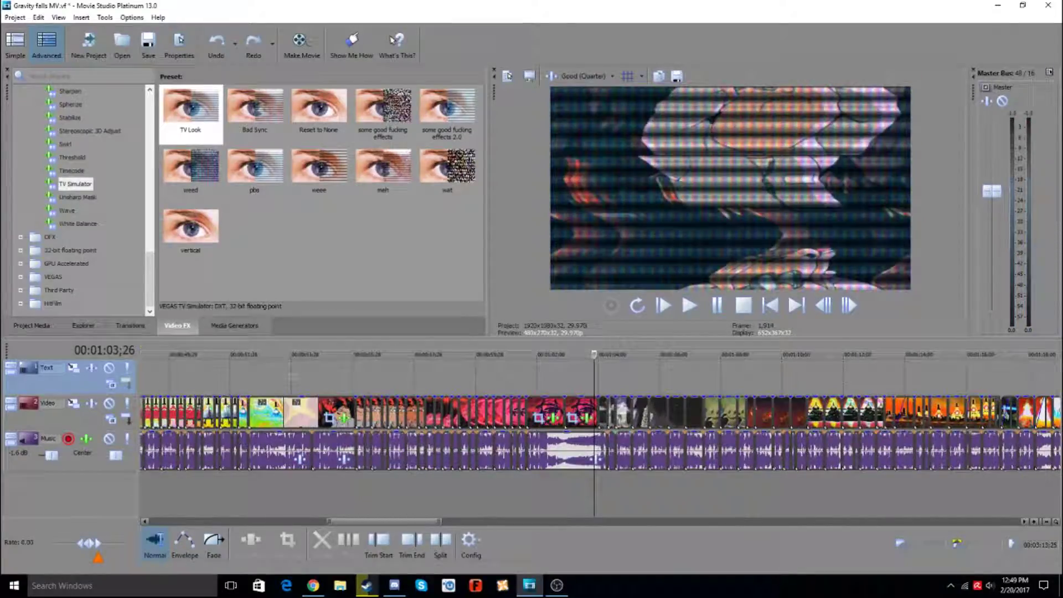
left_click(580, 488)
left_click(564, 487)
key("space")
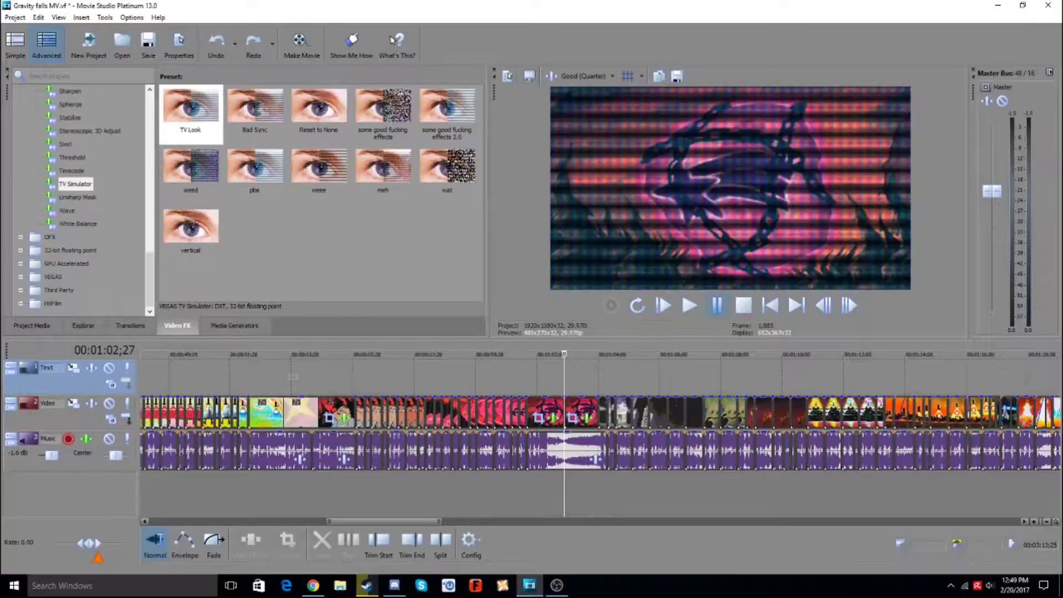
key("Down")
key("Down")
key("Return")
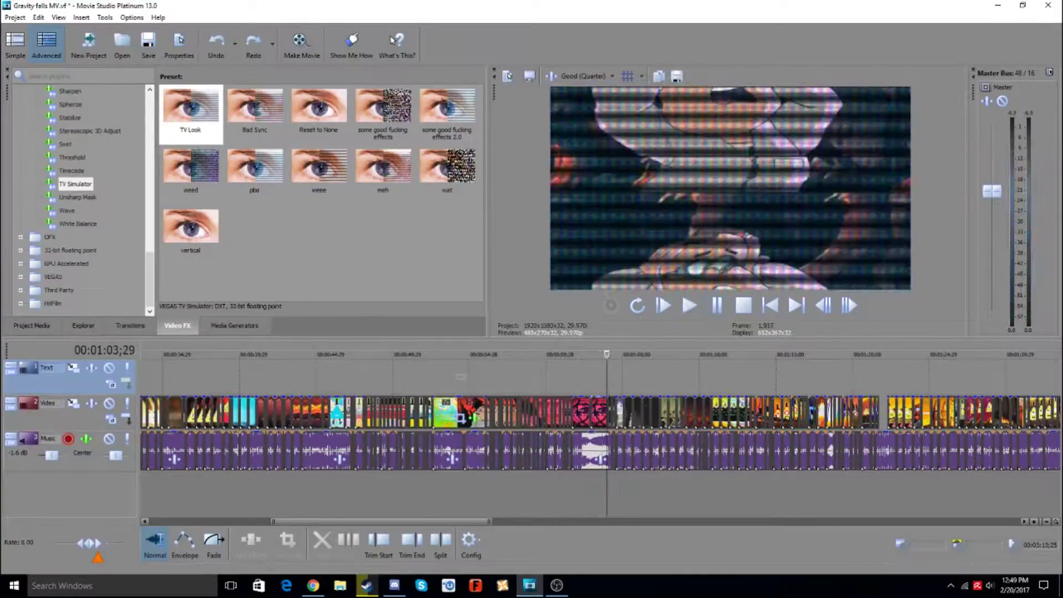
- Inspect the TV Simulator settings in the event effects of the last pink glitch clip, then close them
right_click(602, 412)
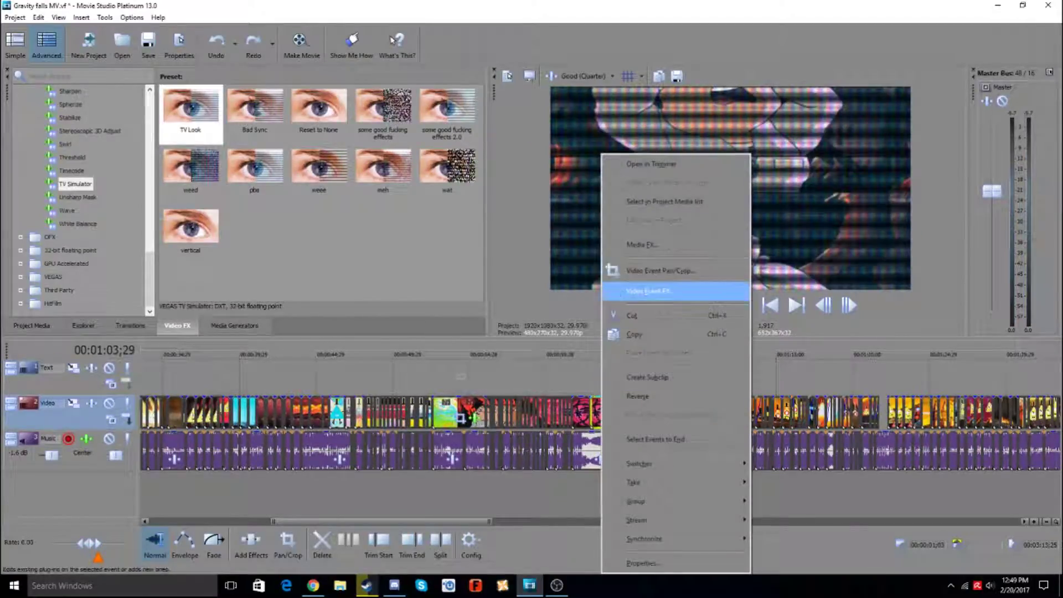
left_click(648, 292)
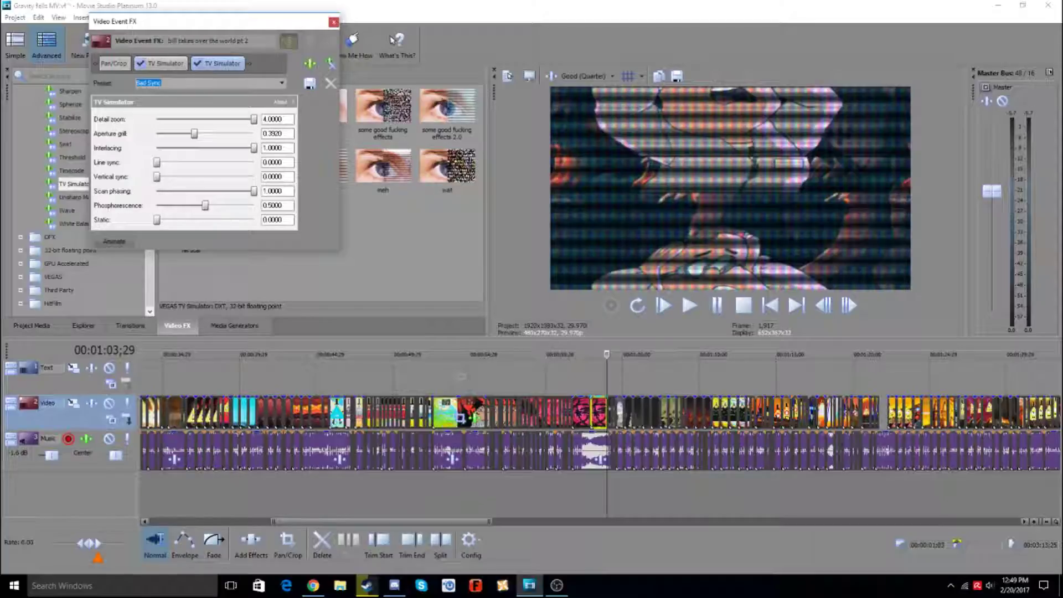
left_click(333, 22)
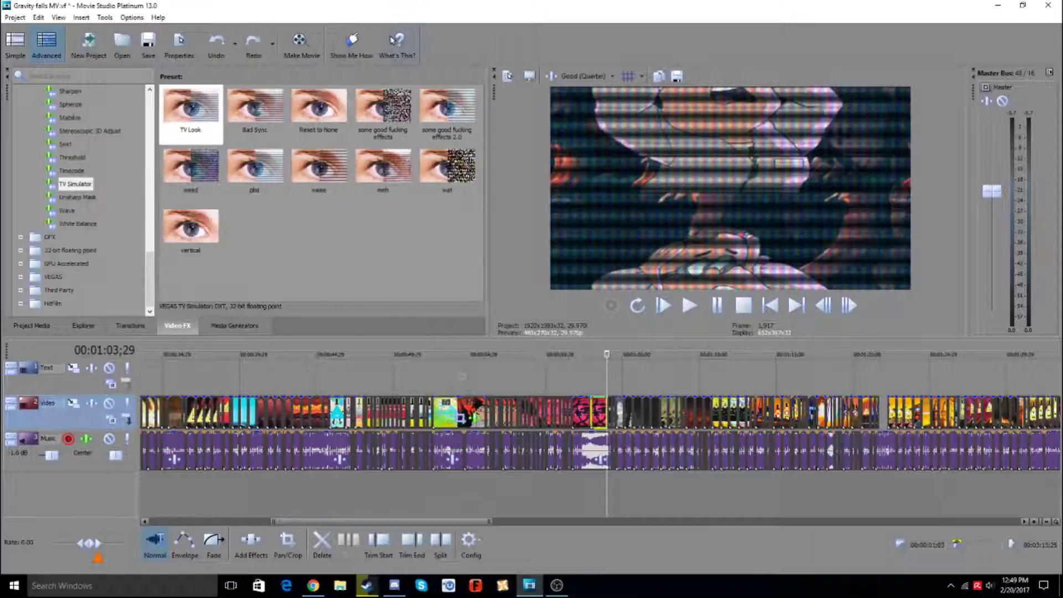
- Play on from the end of the pink glitch clips to the pyramid shot, then return the playhead to 00:01:05;20
left_click(608, 377)
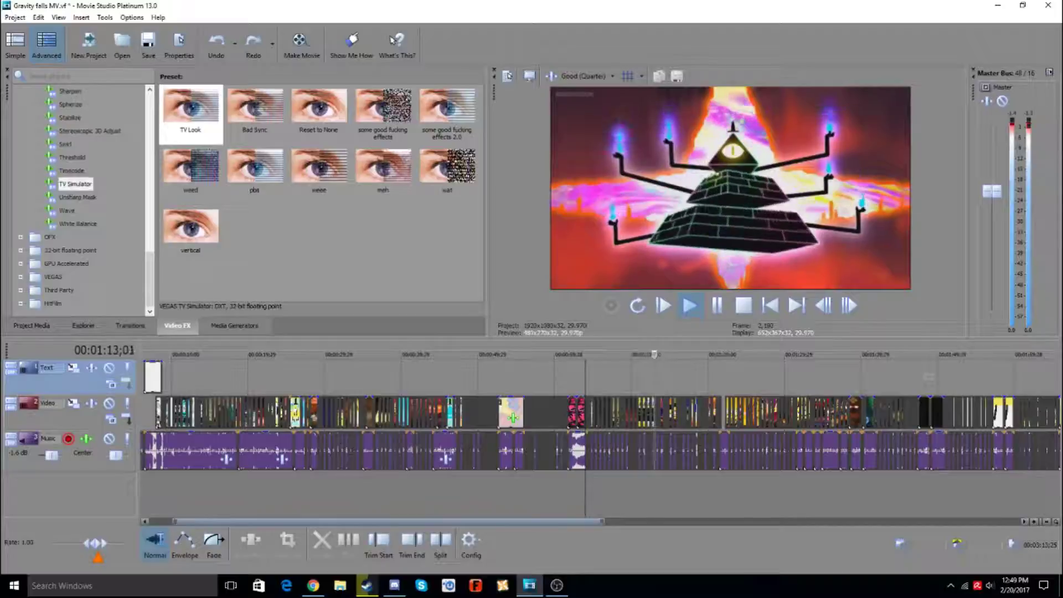
key("space")
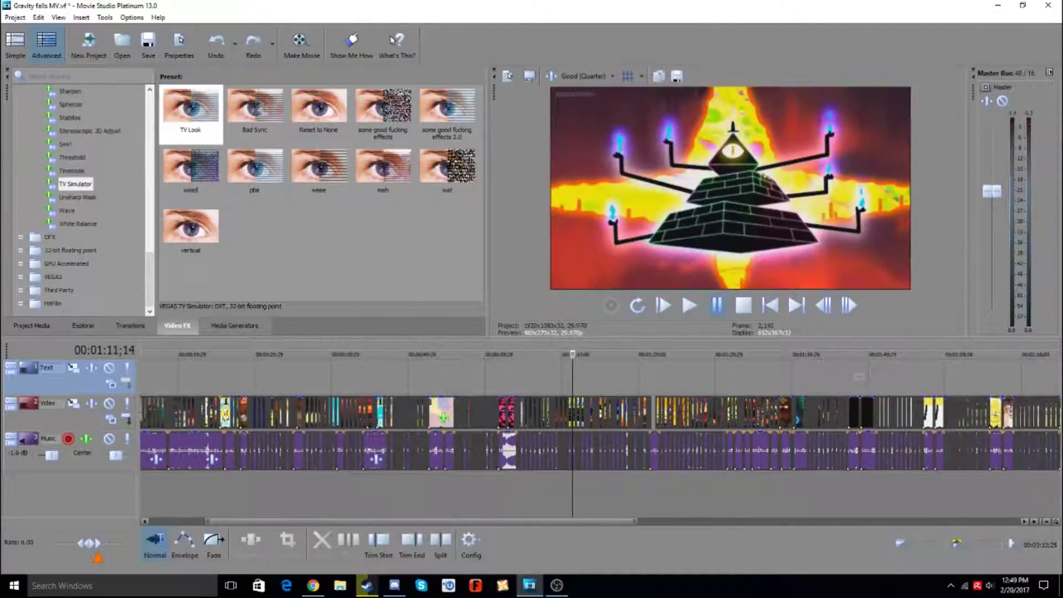
left_click(559, 377)
left_click(545, 377)
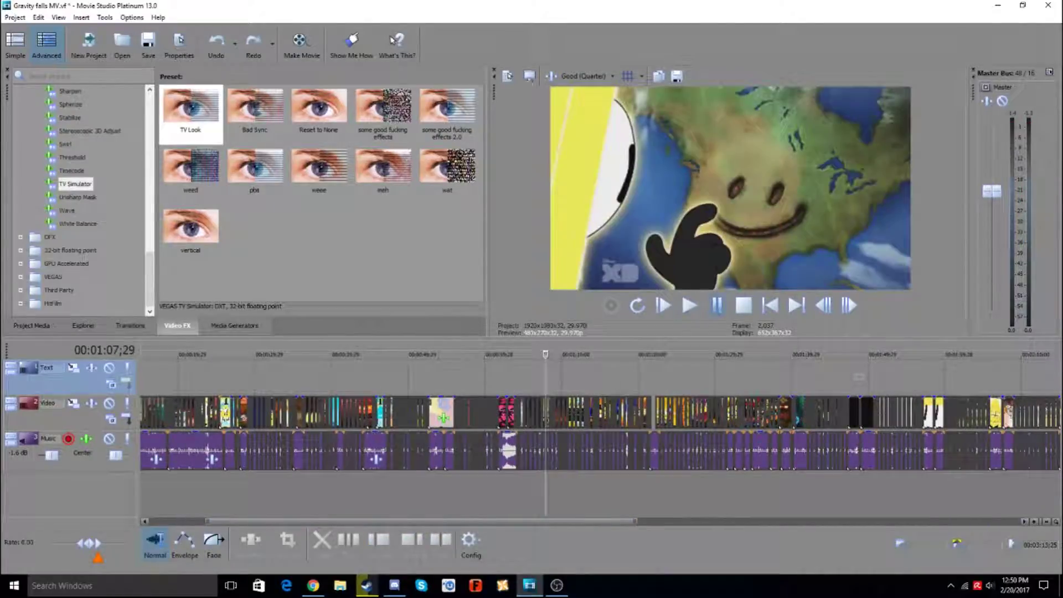
left_click(527, 376)
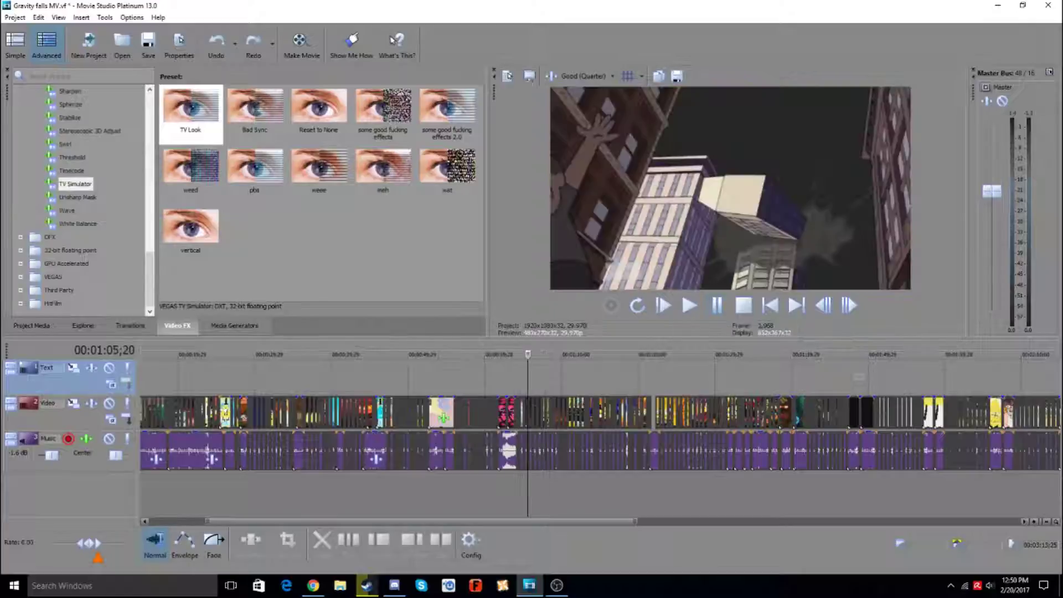
- Play the clips from 00:01:05;20 to the pyramid shot at 00:01:13;06, pausing at 00:01:08;18
key("space")
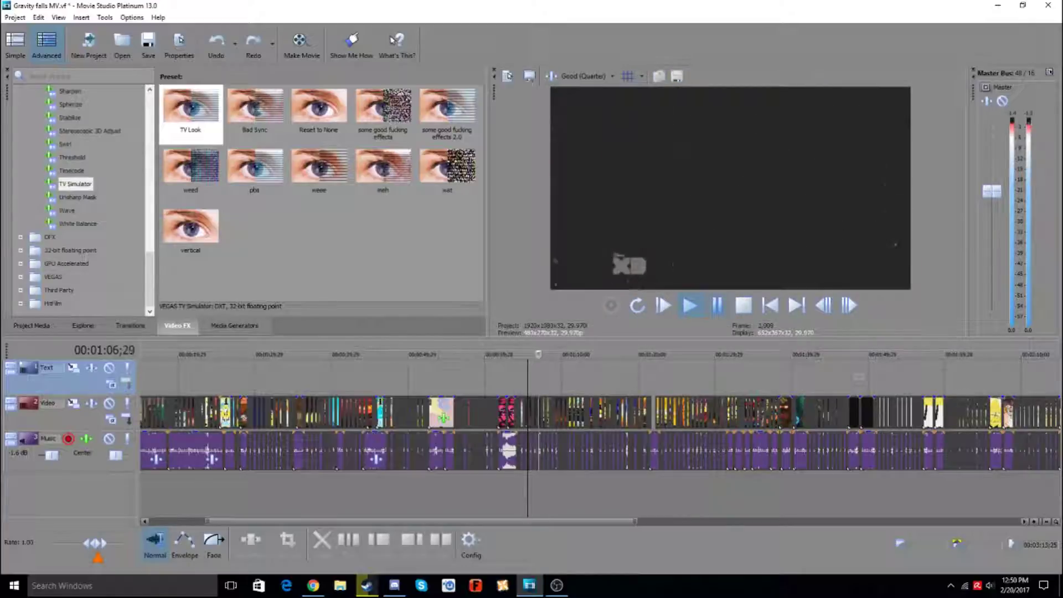
left_click(717, 306)
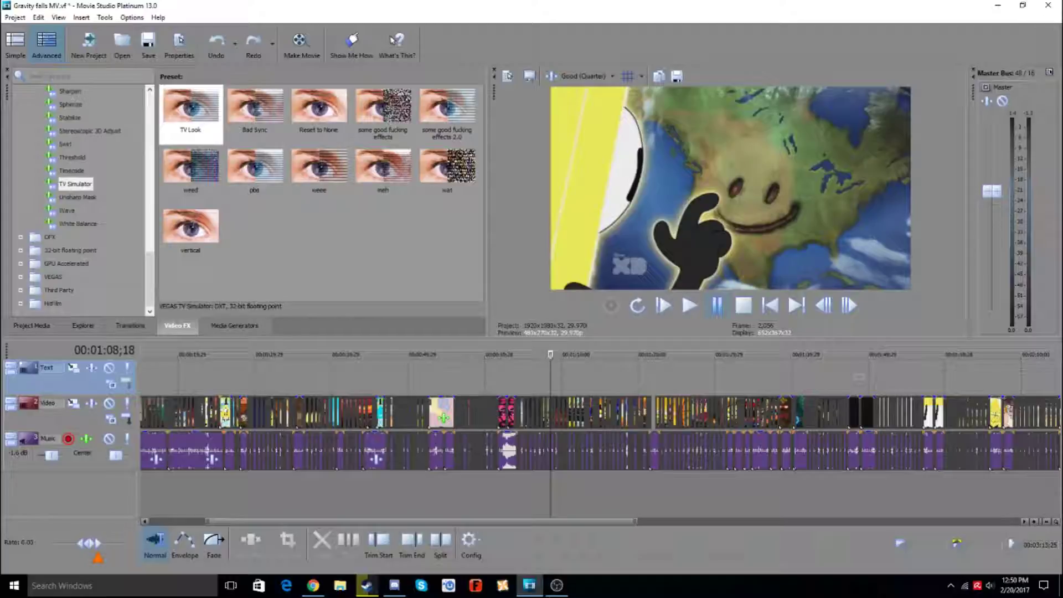
key("space")
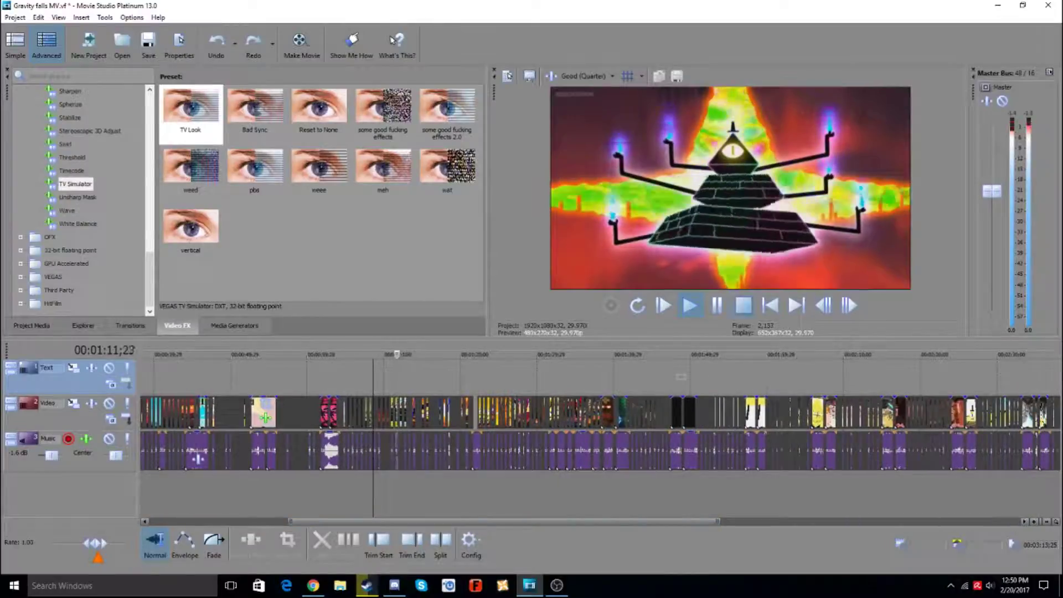
left_click(717, 305)
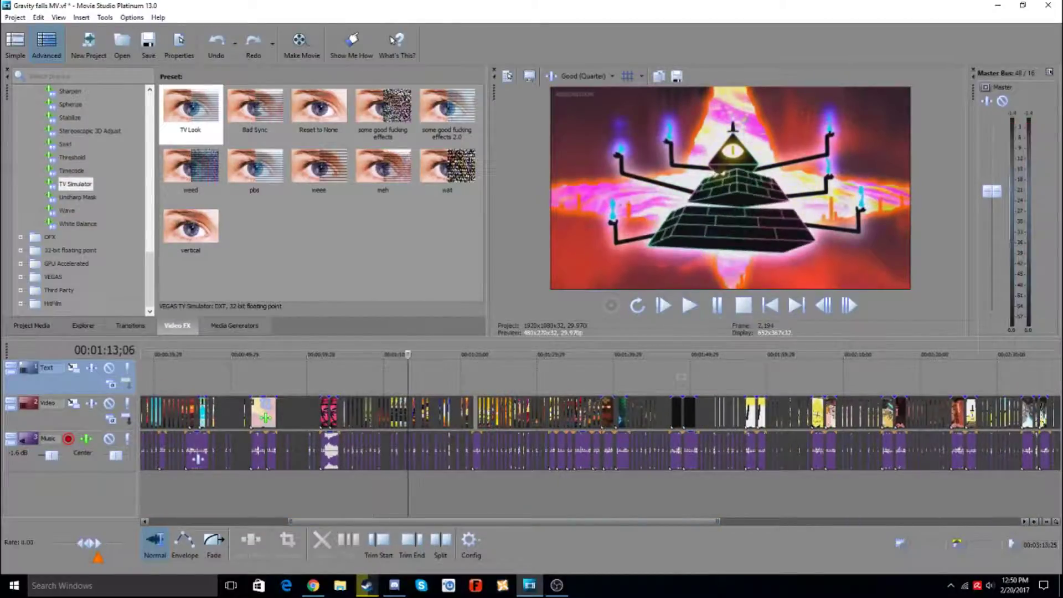
- Play on from 00:01:13;06 through the lava clips and set the playhead back to 00:01:18;25
key("space")
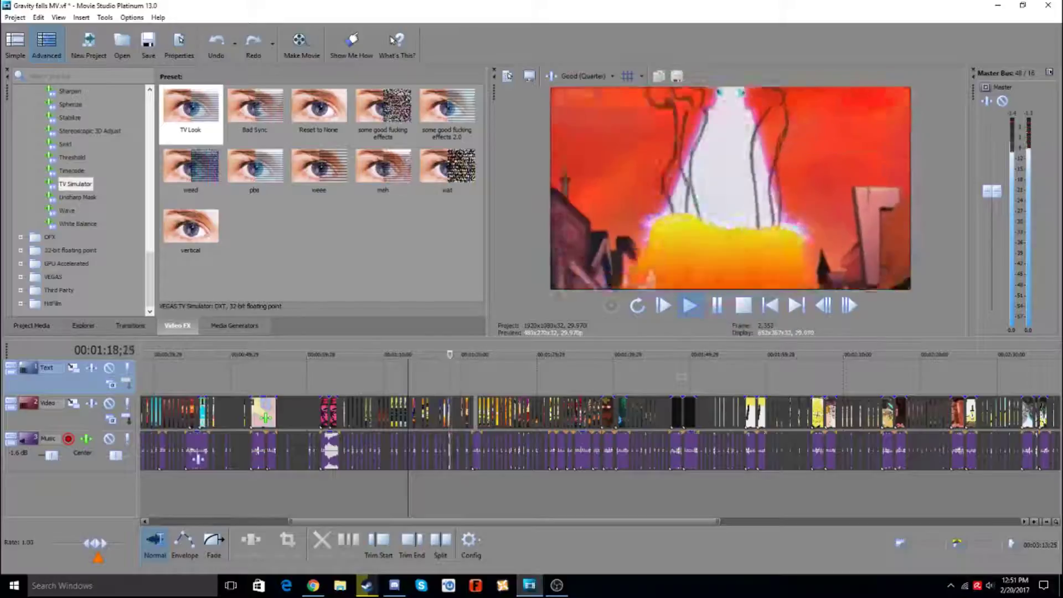
scroll(600, 416, "down", 2)
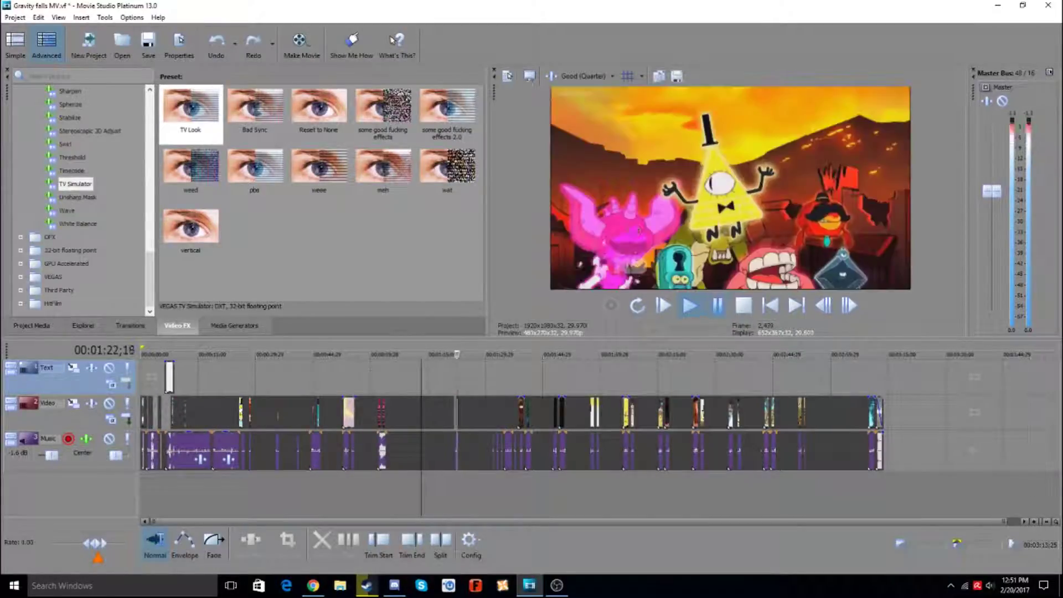
key("Up")
key("space")
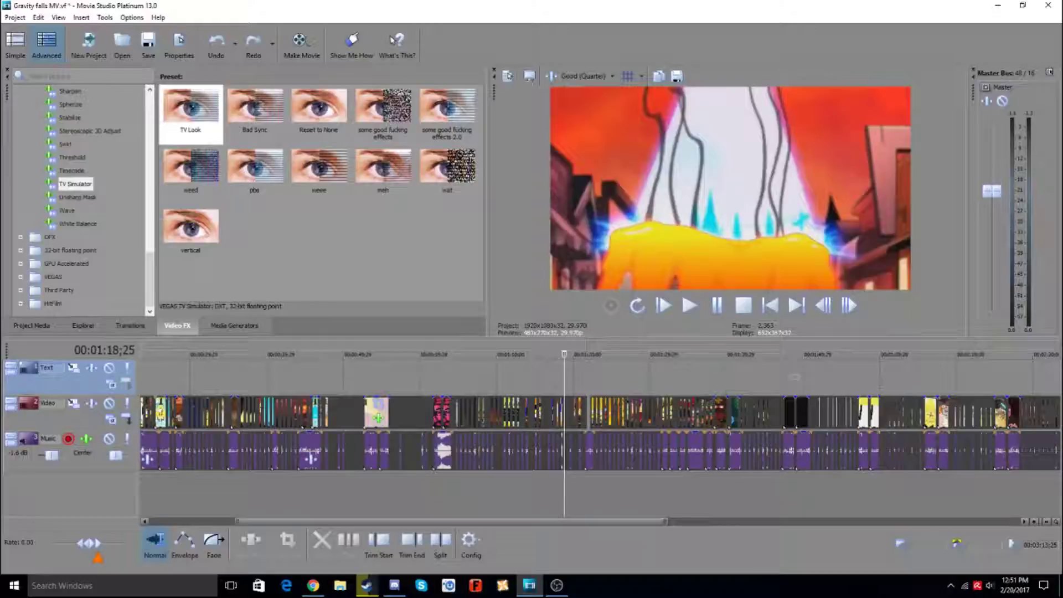
- Replay the lava clips from 00:01:18;25 to 00:01:22;02, pausing at 00:01:19;21
key("space")
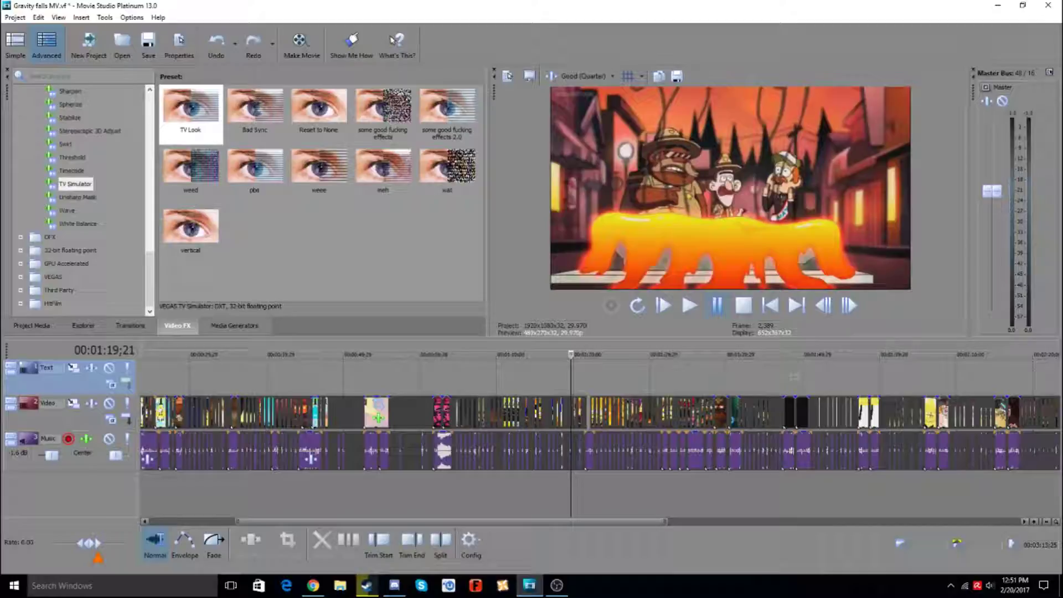
key("space")
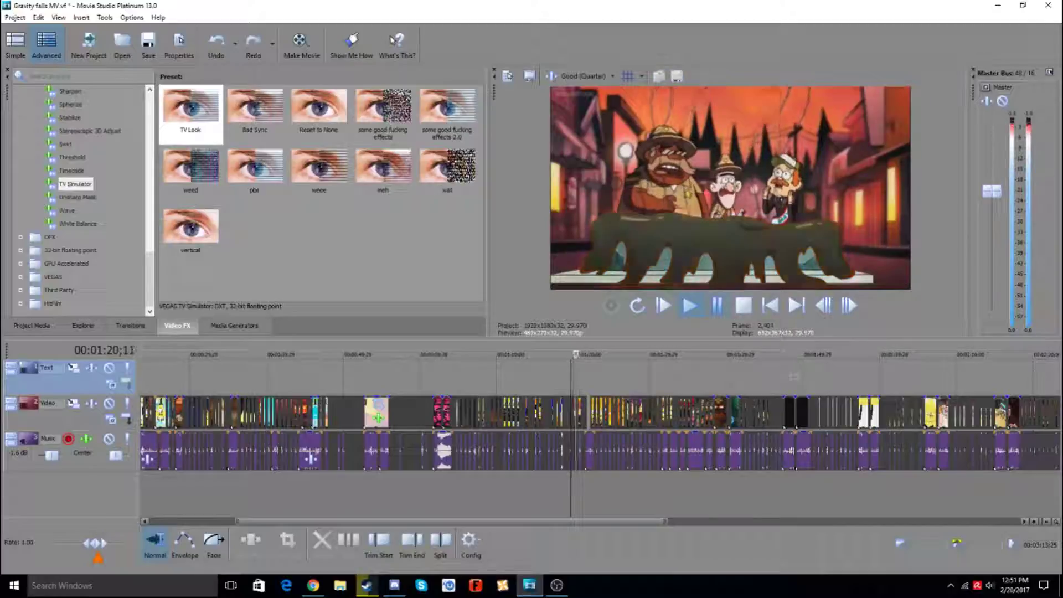
key("space")
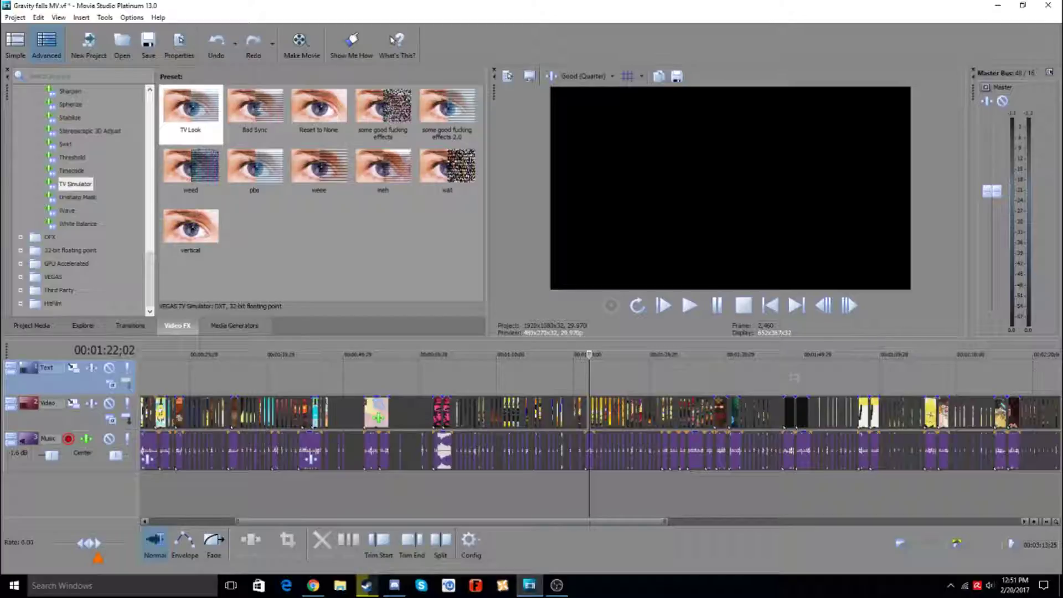
- Play the triangle character's laser and explosion clips from 00:01:22;02 to 00:01:26;13
key("space")
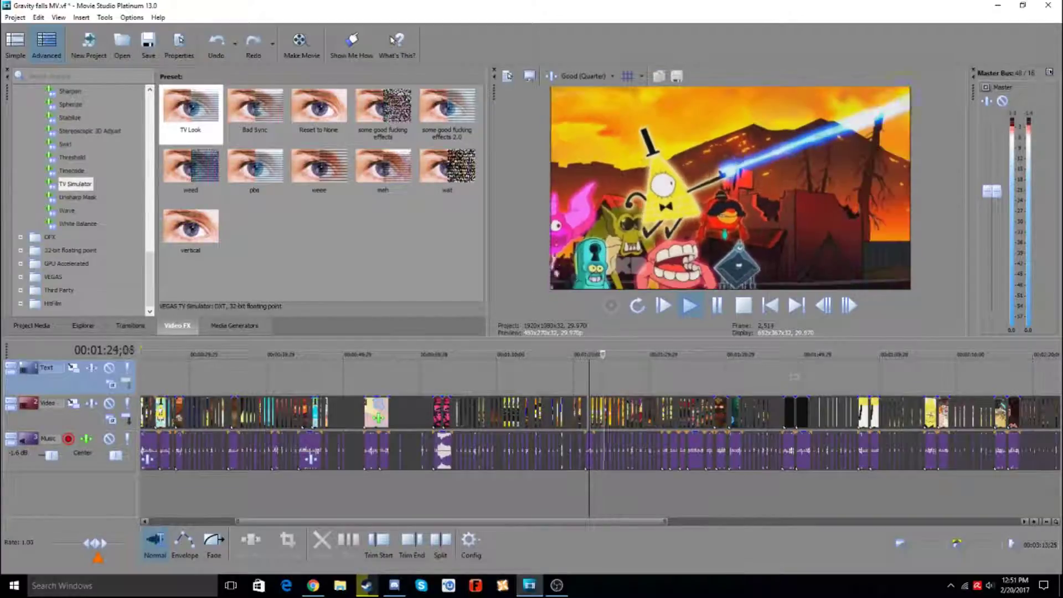
scroll(599, 415, "down", 3)
key("Return")
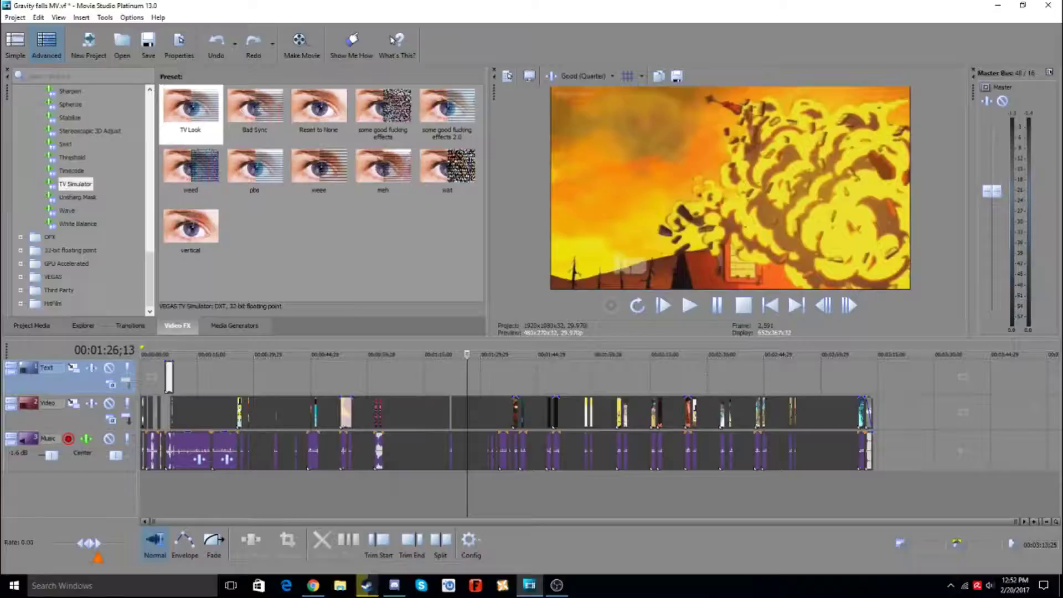
left_click(557, 585)
left_click(556, 586)
right_click(513, 263)
key("Escape")
right_click(505, 228)
key("Escape")
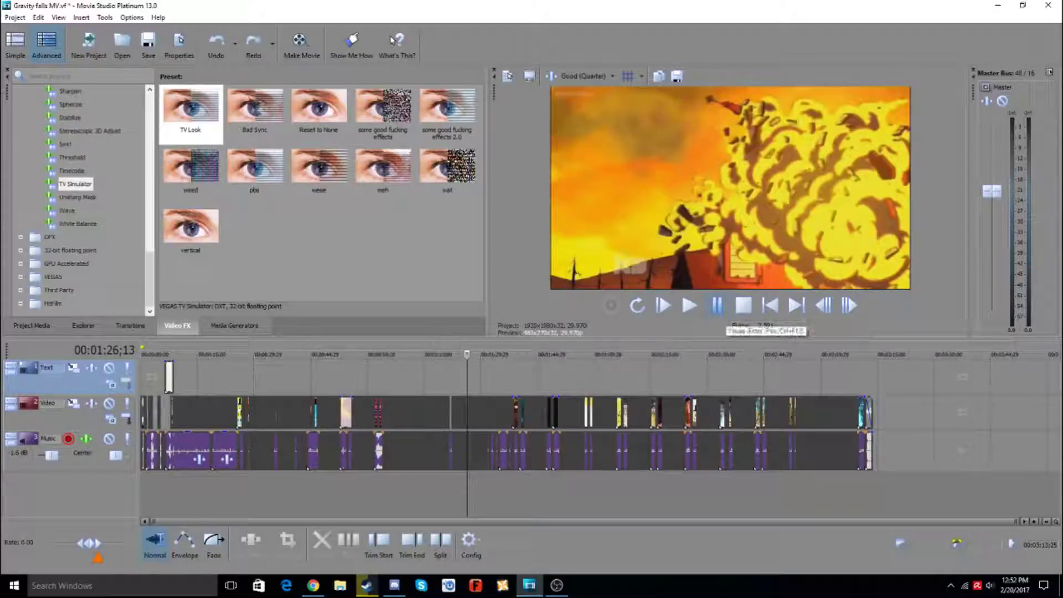
- Play the triangle character's clips from 00:01:26;13 to the handshake shot at 00:01:40;13, pausing at 00:01:33;03
left_click(717, 306)
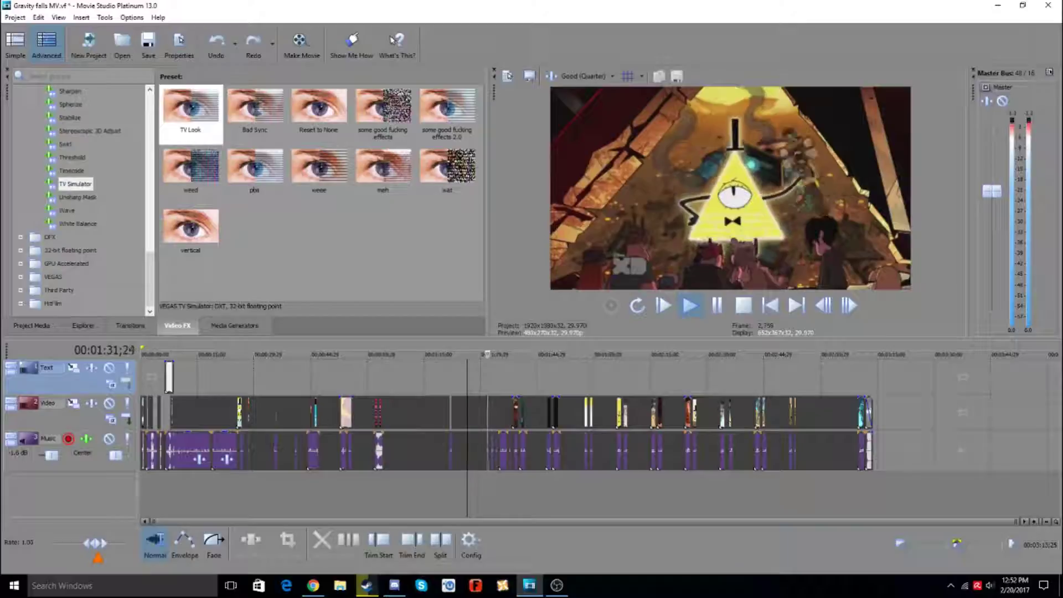
left_click(716, 305)
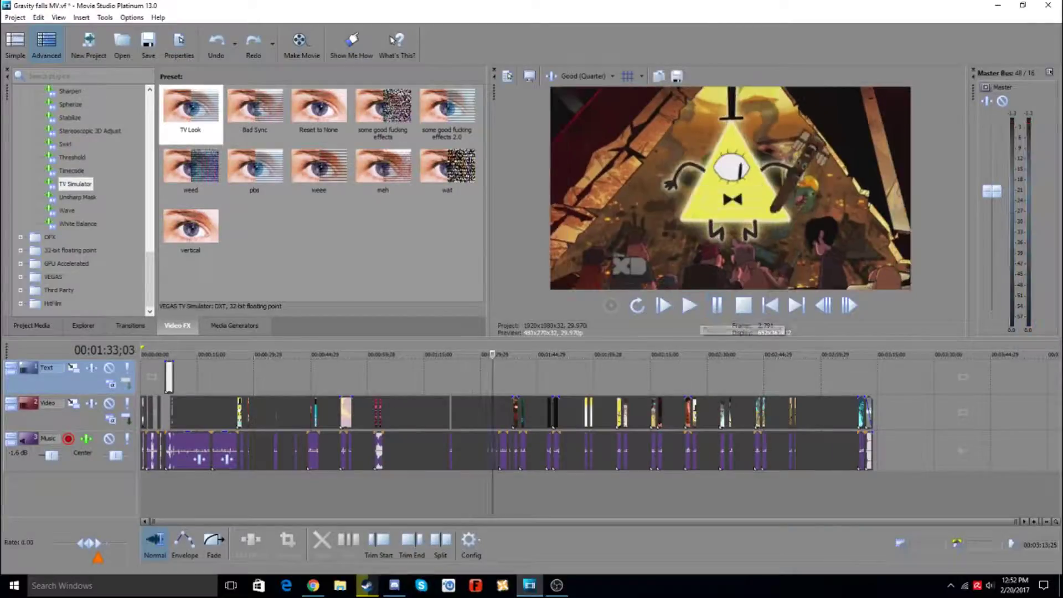
key("space")
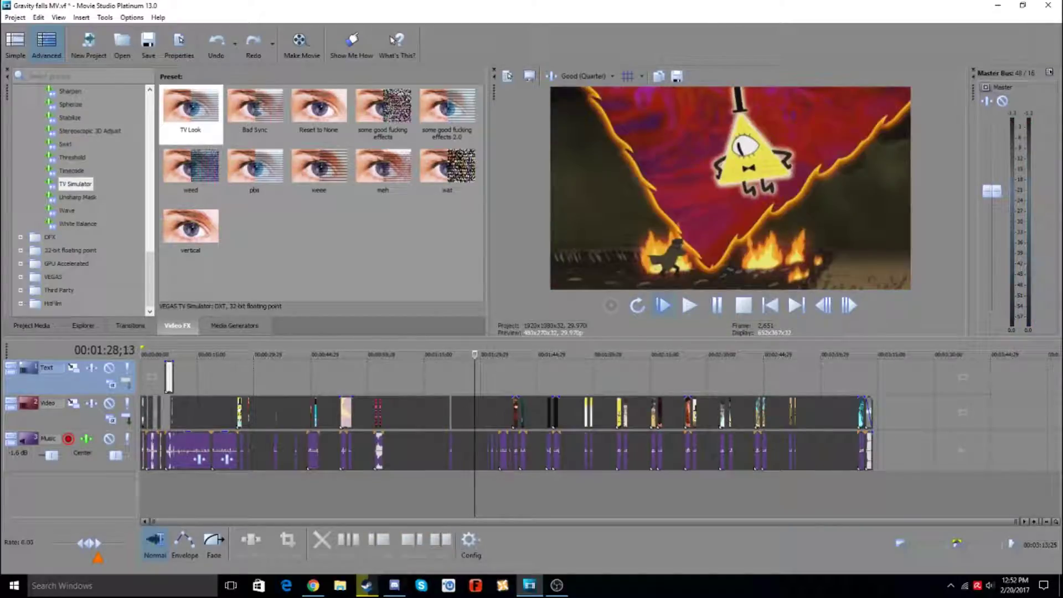
left_click(690, 305)
key("Return")
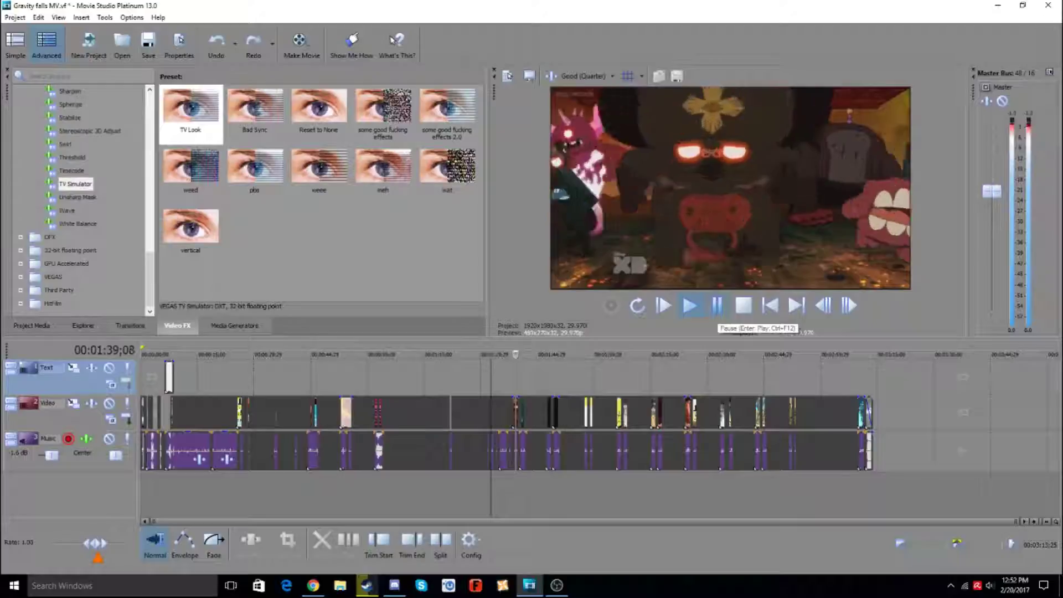
left_click(717, 307)
- Inspect the Pan/Crop and Wave effect settings of the short video clip at 00:01:40;11
scroll(594, 432, "up", 2)
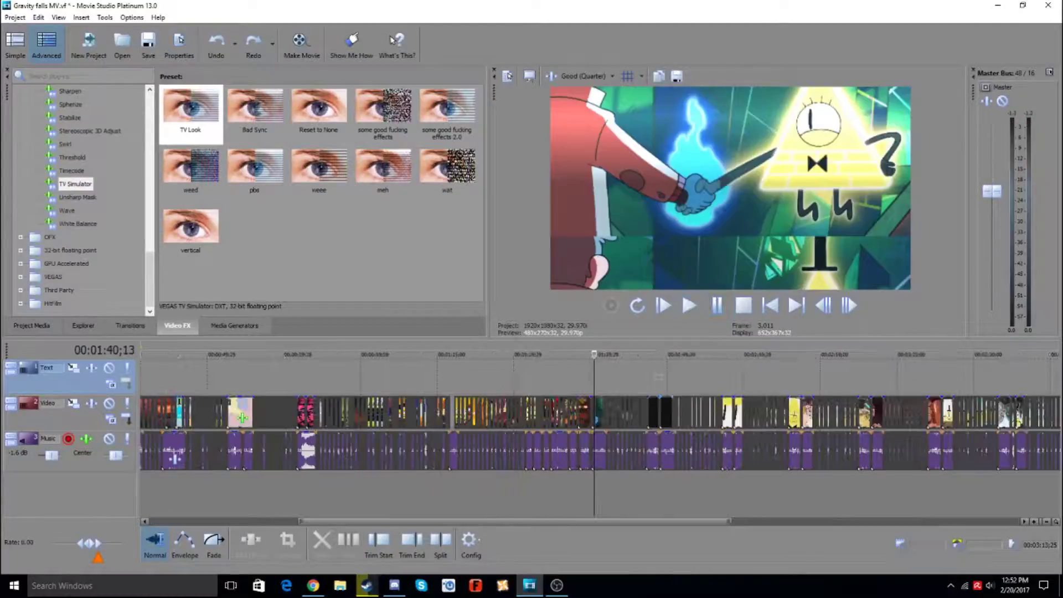
key("Up")
key("Left")
key("Left")
key("Right")
key("Left")
key("Up")
key("Up")
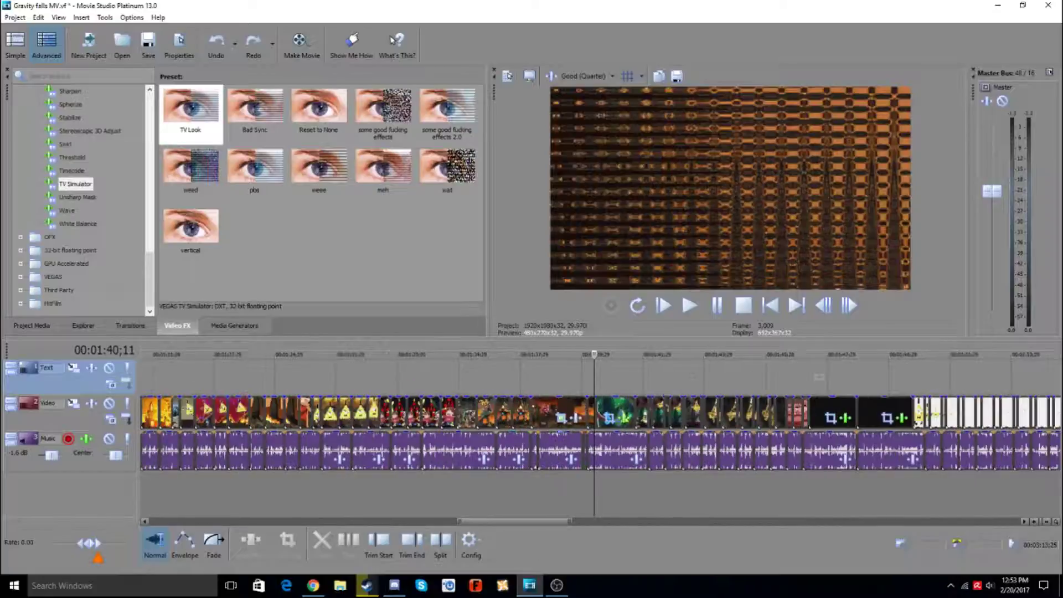
right_click(592, 413)
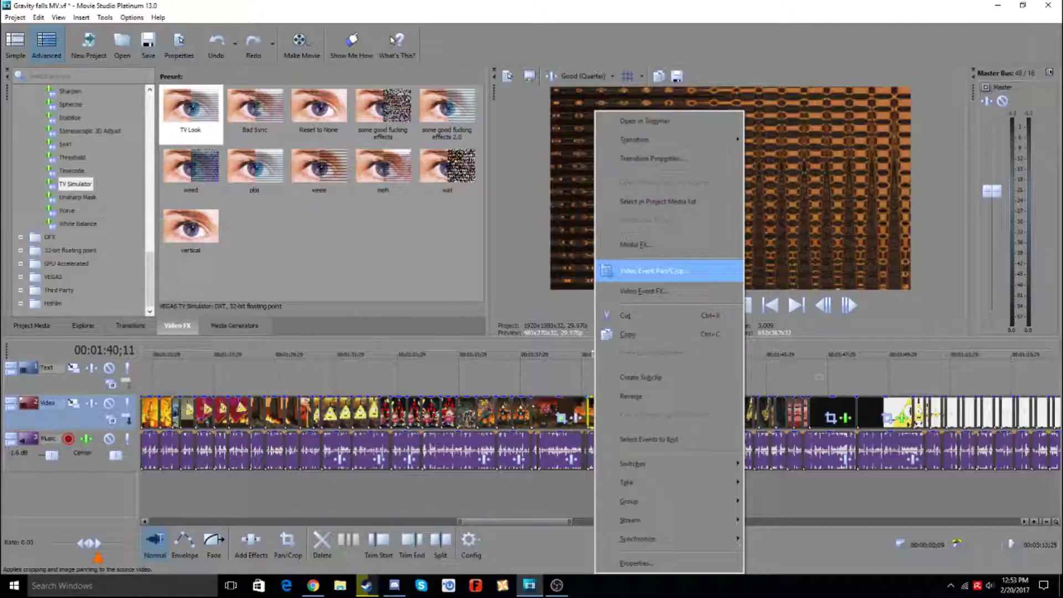
left_click(653, 271)
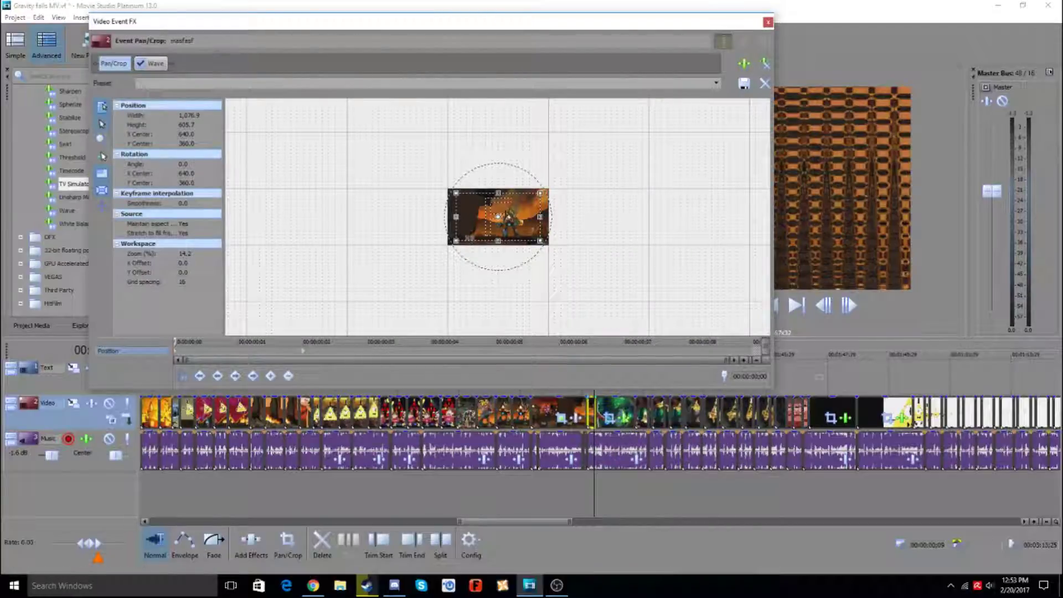
left_click(152, 63)
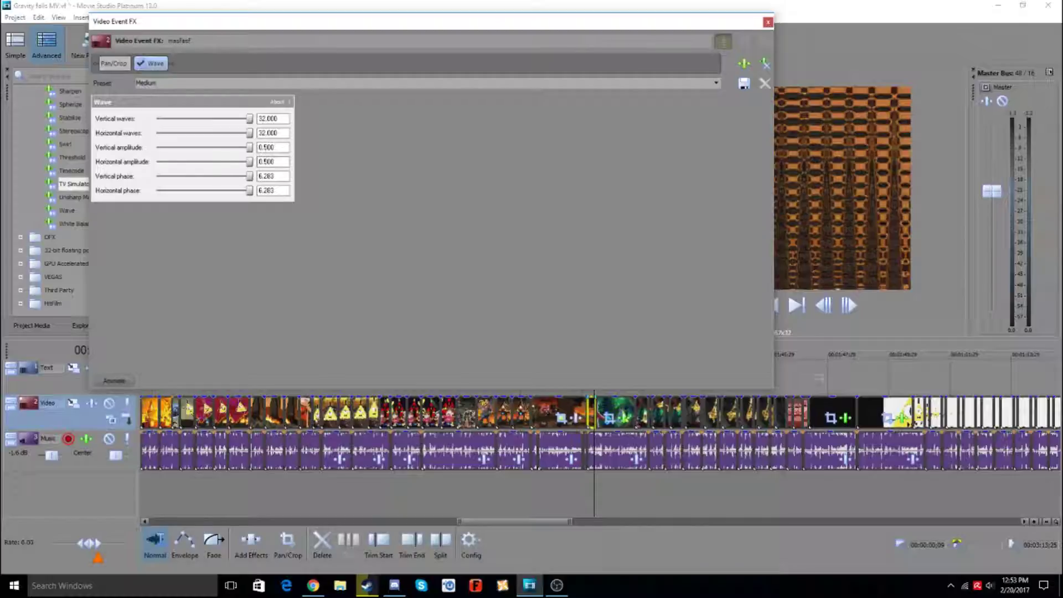
key("alt+F4")
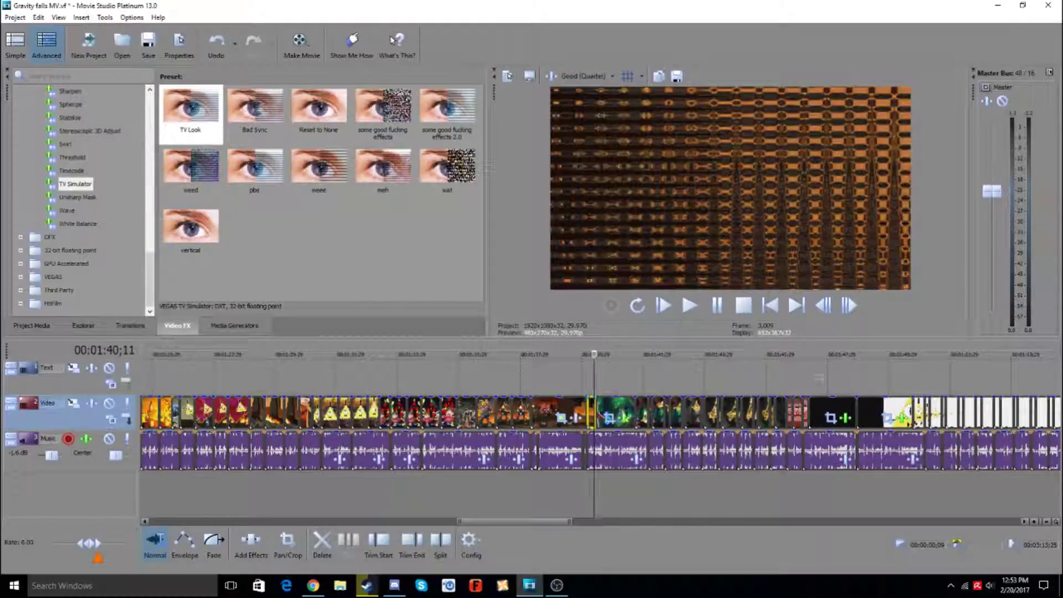
- Play the clips from 00:01:40;11 through the handshake shot to the noise-covered shot at 00:01:45;22
left_click(717, 306)
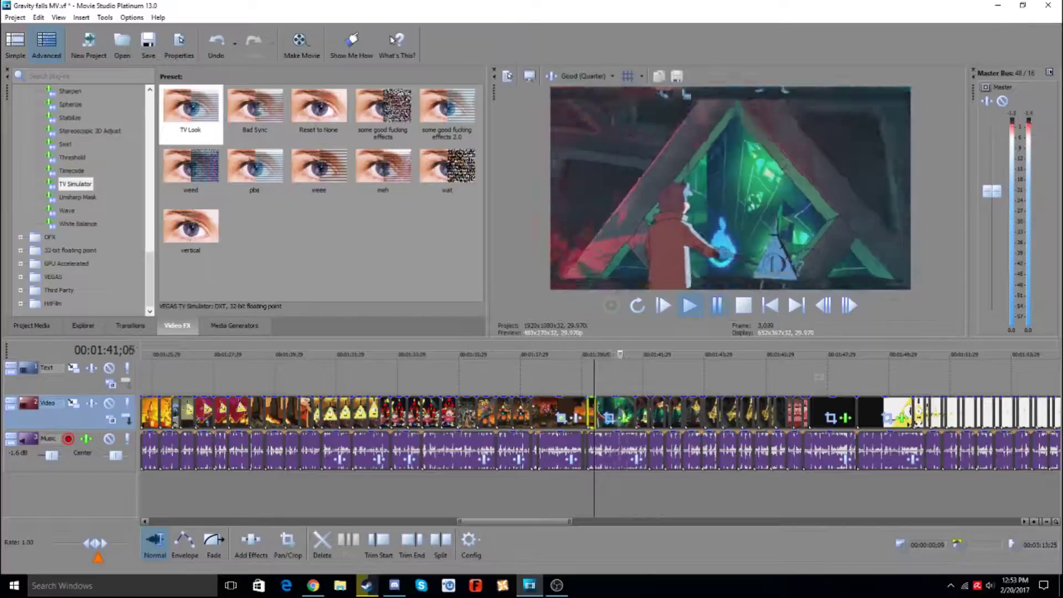
left_click(635, 377)
scroll(634, 377, "down", 5)
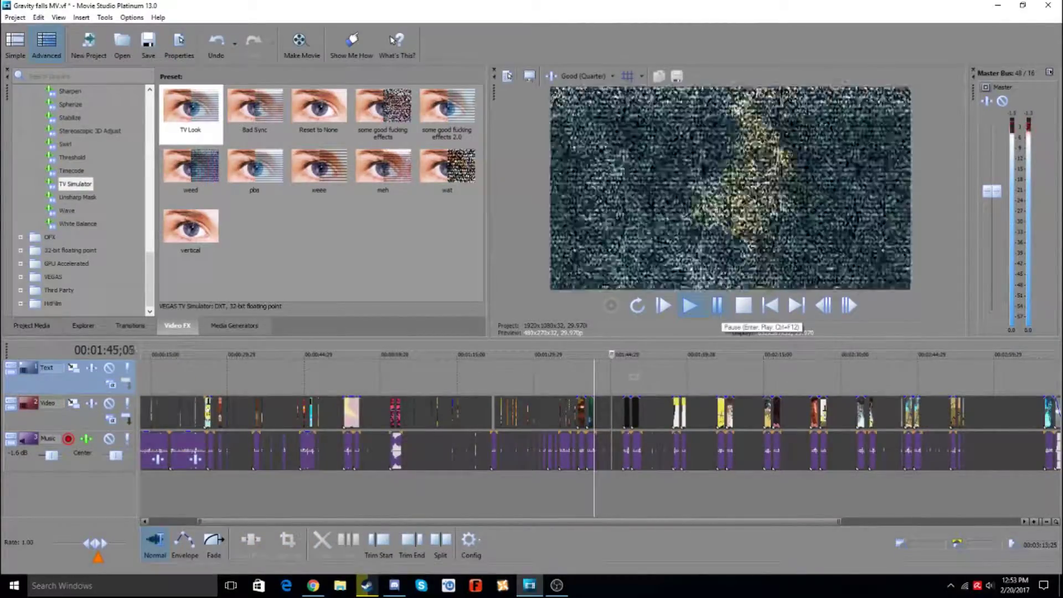
left_click(717, 306)
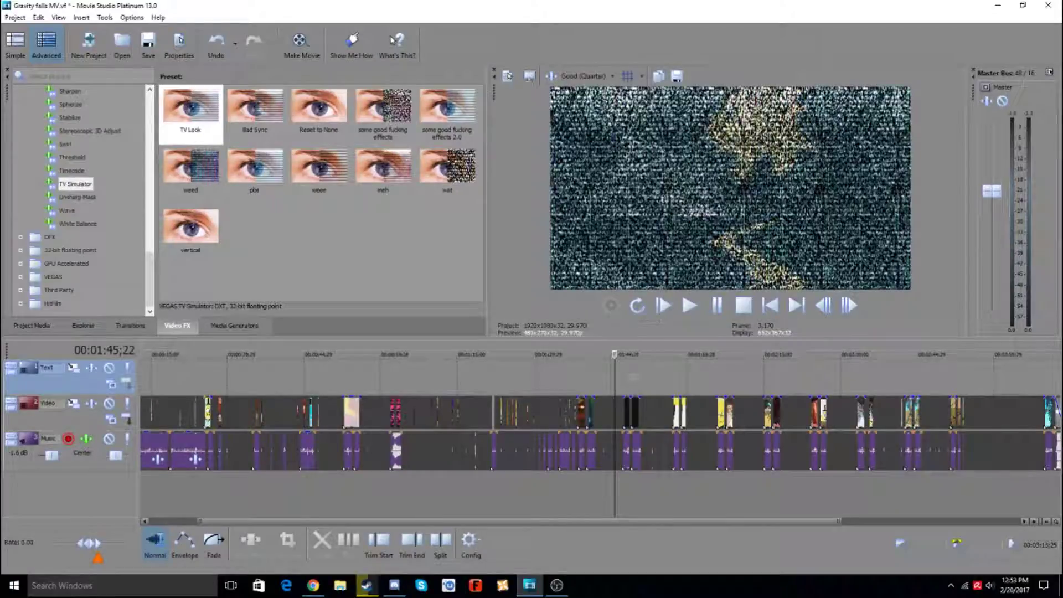
- Play the glitch clips from 00:01:45;22 to the dark frame at 00:01:49;01
scroll(80, 197, "up", 5)
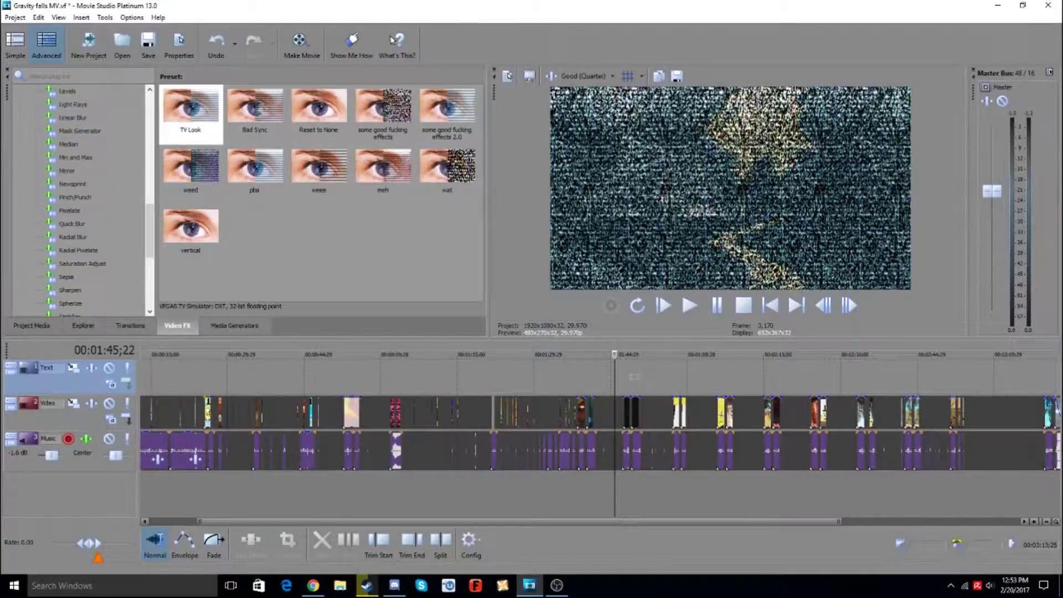
scroll(79, 197, "up", 4)
key("space")
scroll(599, 432, "down", 1)
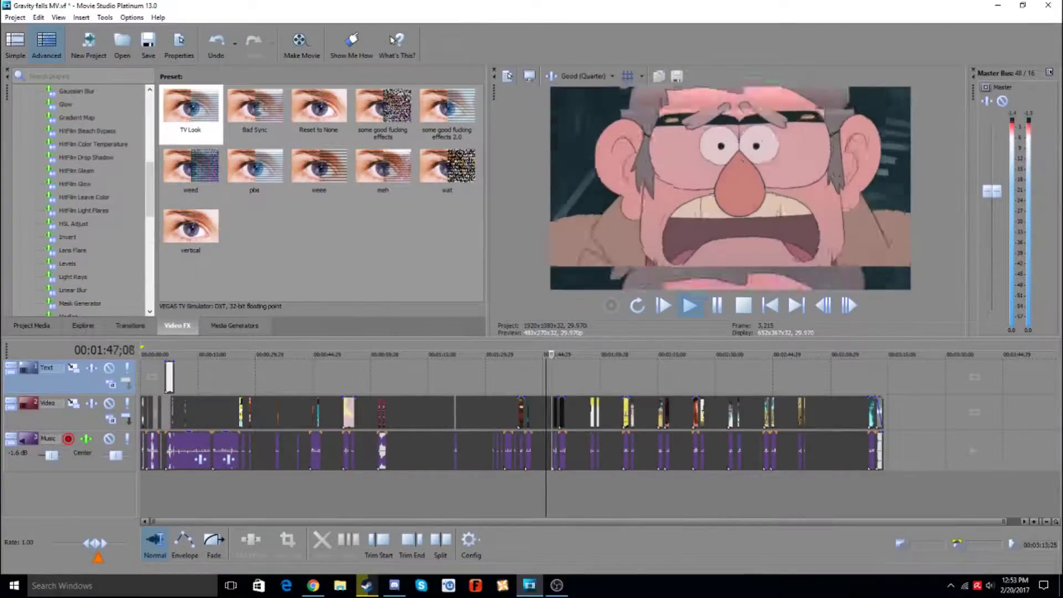
key("Return")
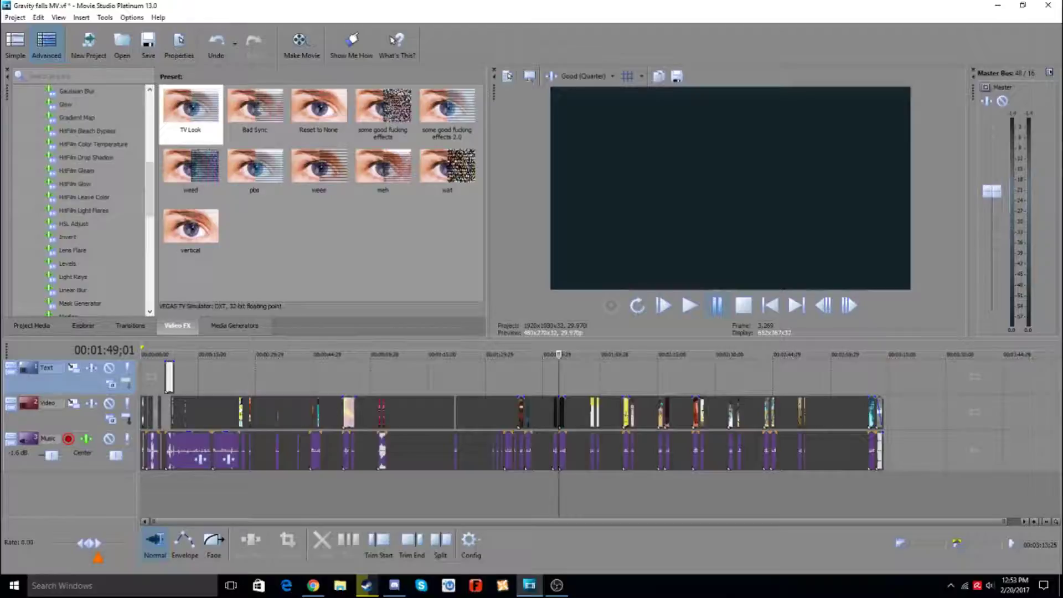
- Step the playhead back to 00:01:45;25 and replay the noise-covered clips to 00:01:48;04, pausing at 00:01:46;11
key("Left")
key("Left")
key("Left")
key("Left")
key("Left")
key("Left")
key("Left")
key("Left")
key("Left")
key("Left")
key("Left")
key("Left")
key("Left")
key("Left")
key("Left")
key("Left")
key("Left")
key("Left")
key("Left")
key("Left")
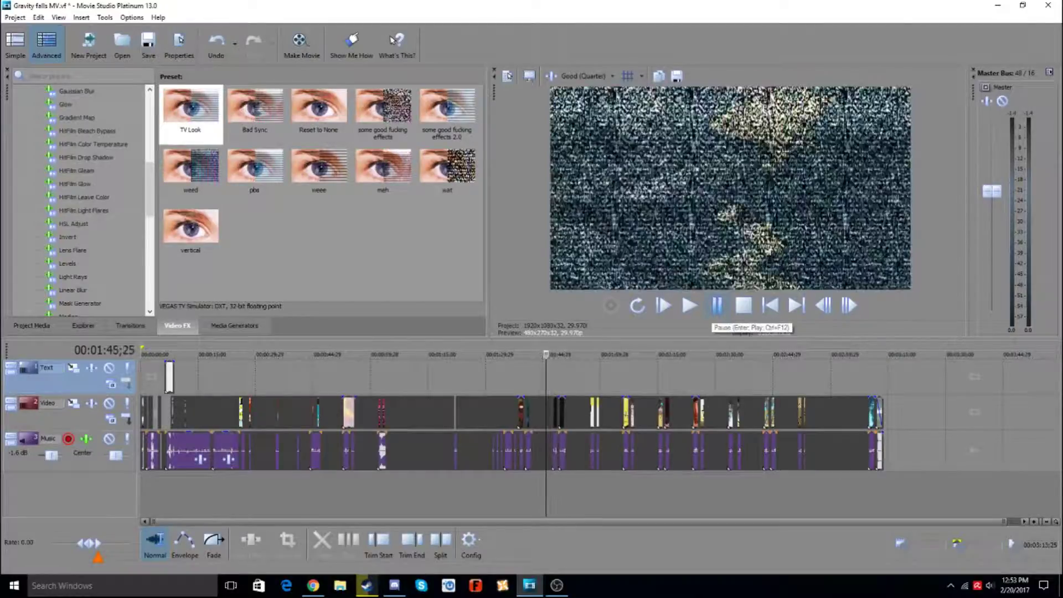
key("Return")
key("Return")
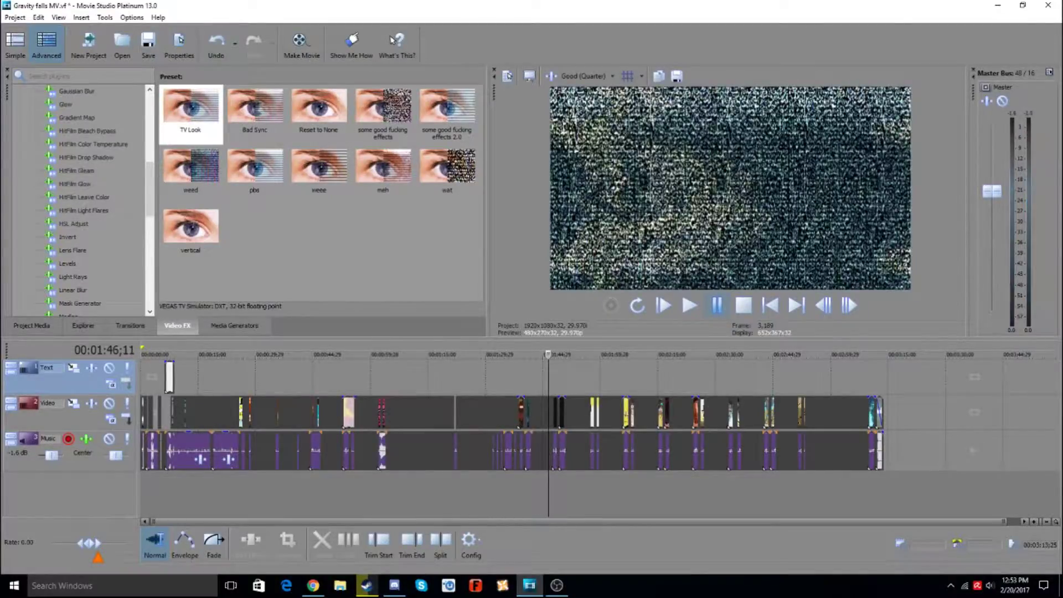
key("Return")
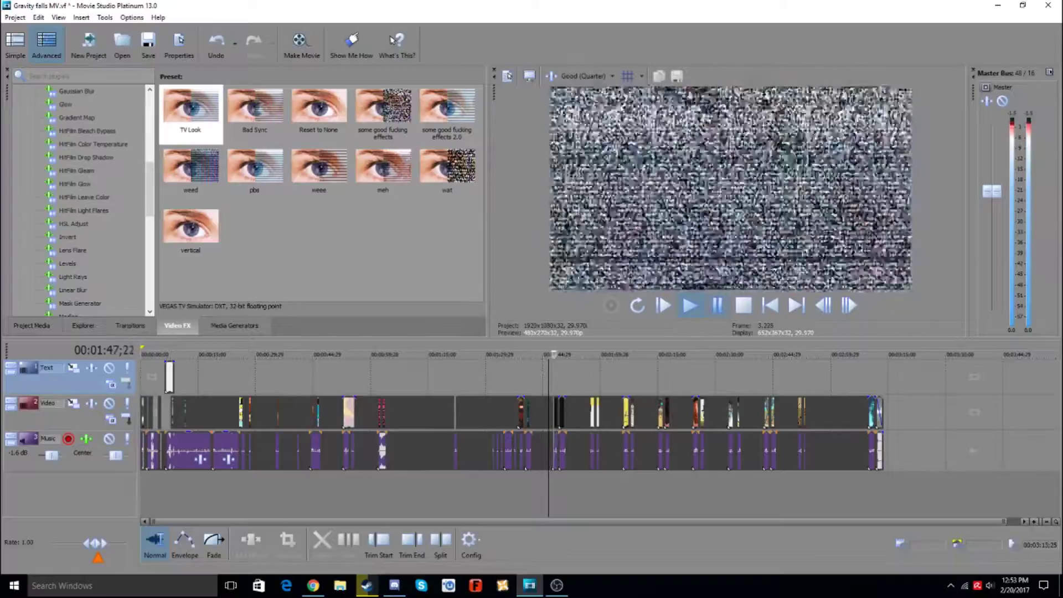
key("Return")
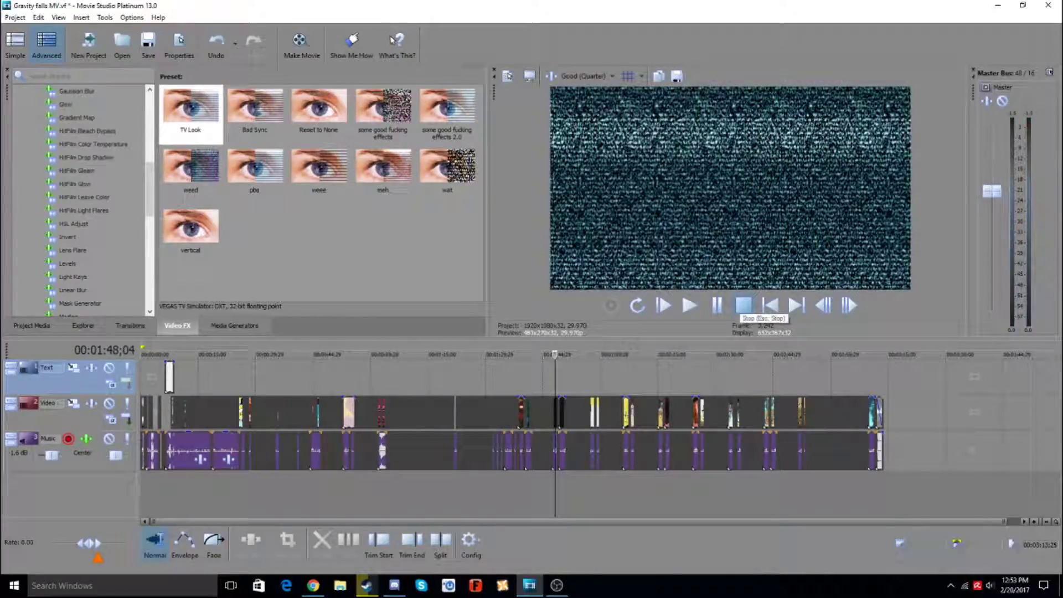
- Play from 00:01:48;04 to the white-background triangle clips at 00:01:57;20 and replay them from 00:01:56;11 to 00:01:57;00
key("Return")
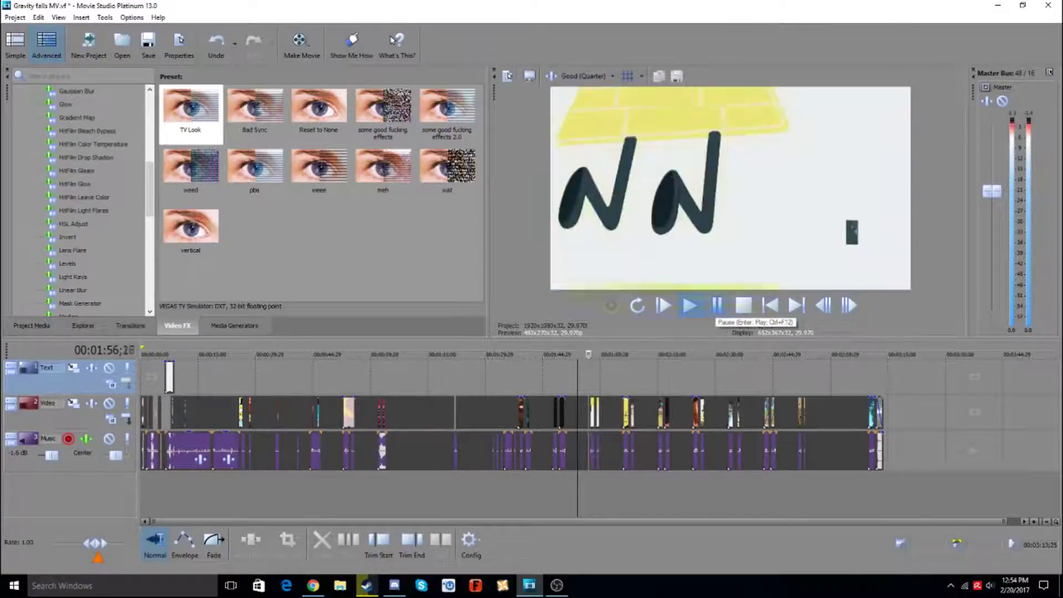
key("Return")
scroll(591, 432, "up", 5)
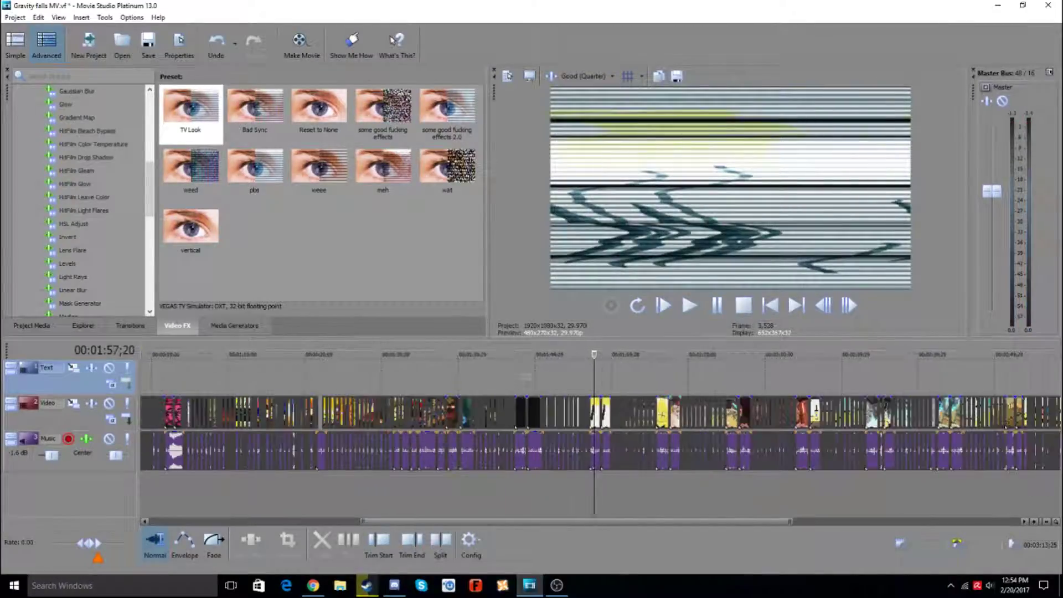
left_click(567, 376)
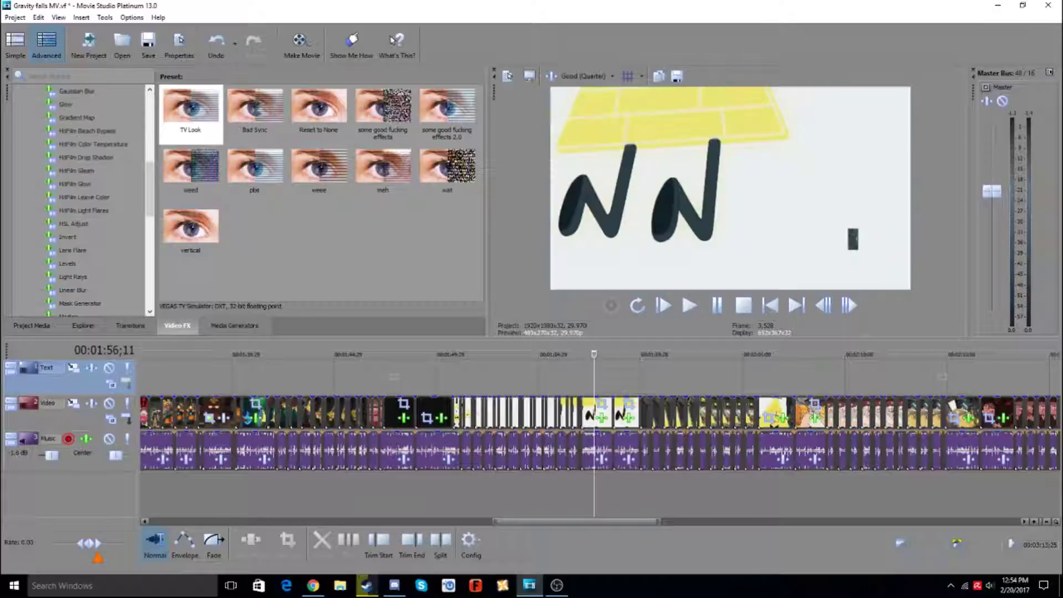
key("space")
key("Return")
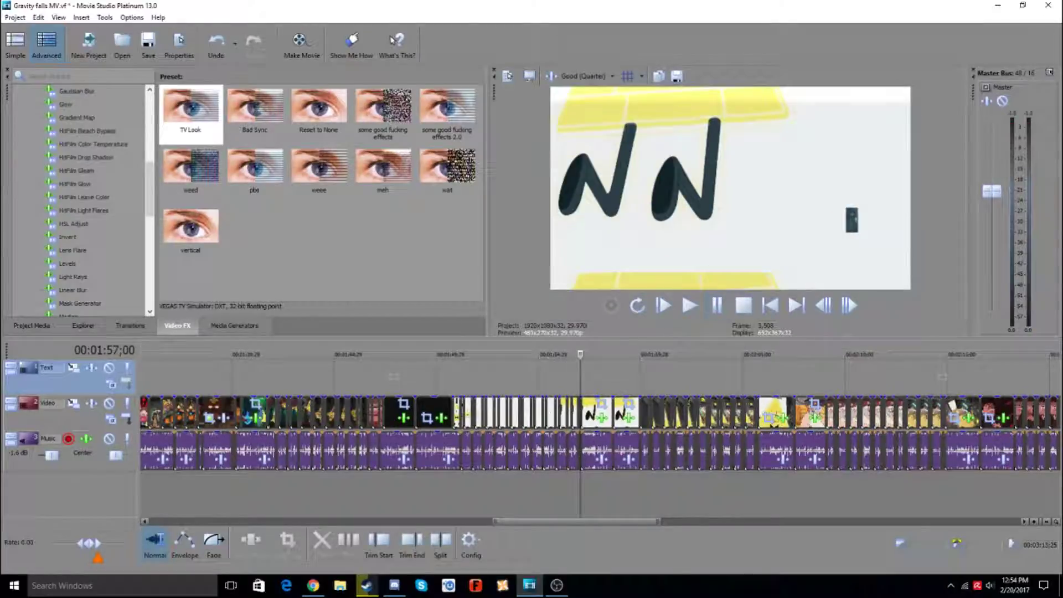
- Examine the clip cuts against the music waveform around 00:01:57;00 on the timeline
scroll(604, 437, "up", 10)
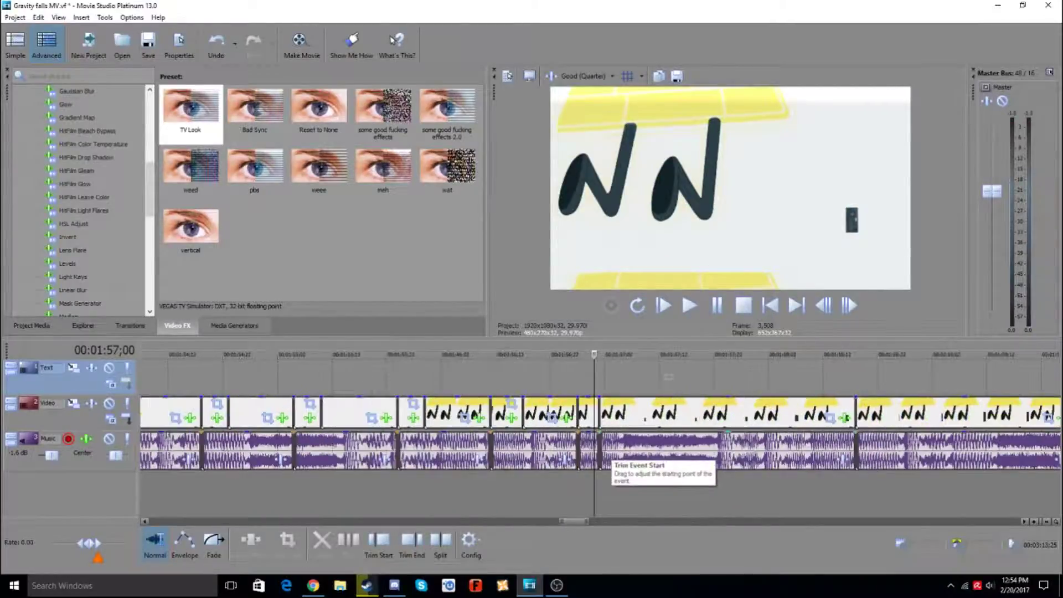
key("Down")
key("Down")
key("Down")
key("Down")
key("Down")
key("Down")
key("Down")
key("Down")
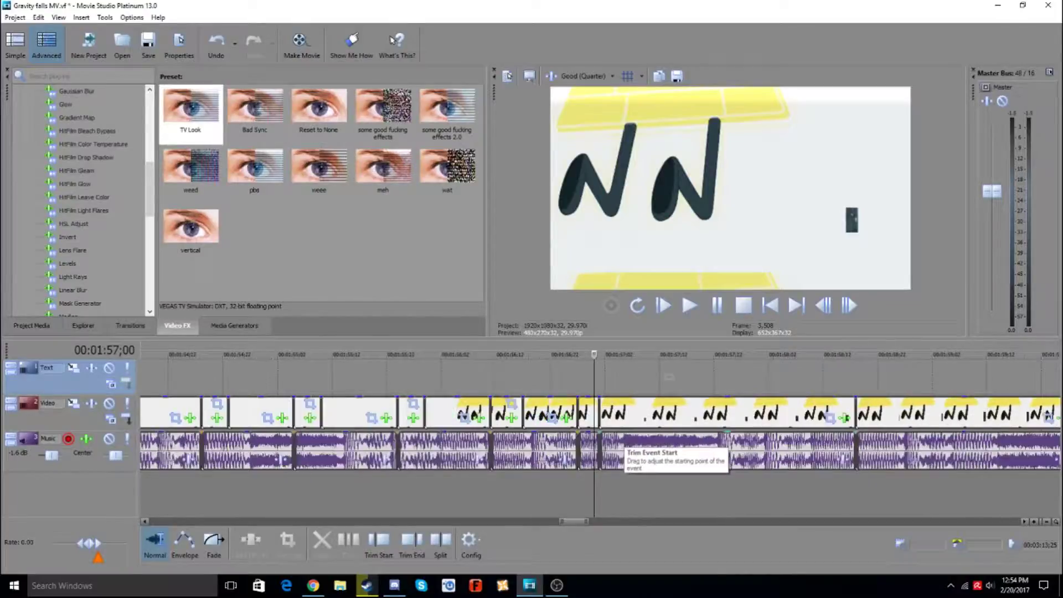
key("Down")
key("Down")
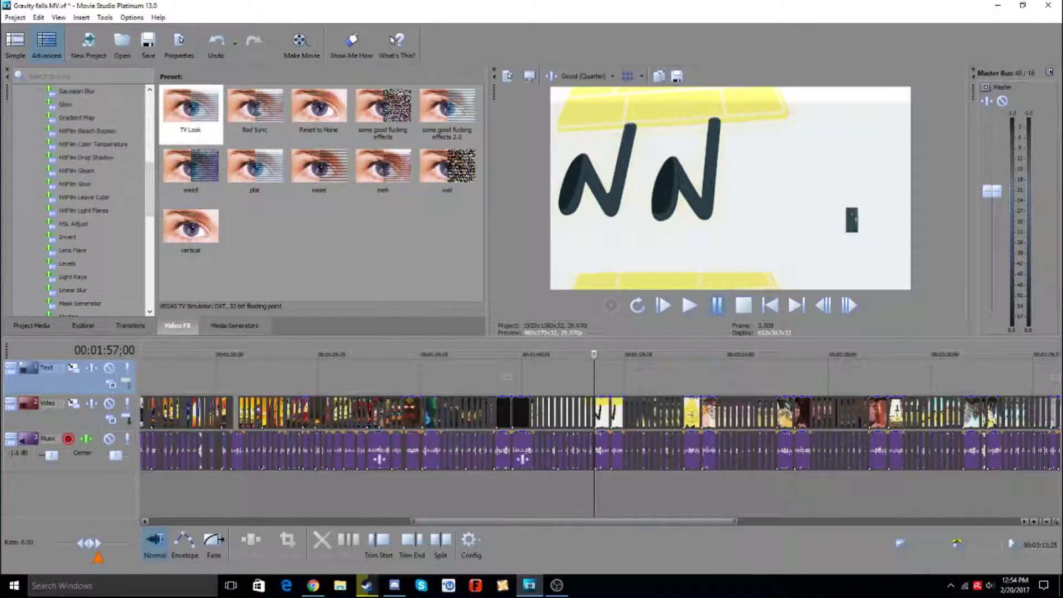
- Play the white-background clips from 00:01:57;00 and the blue scan-line clips from 00:02:19;14 to 00:02:21;07
key("space")
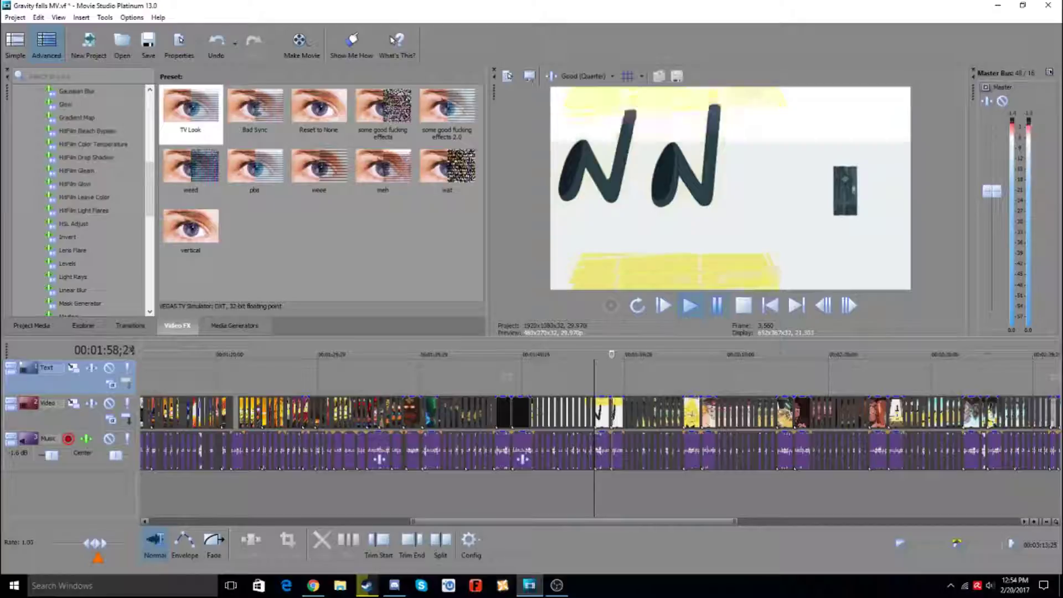
key("Down")
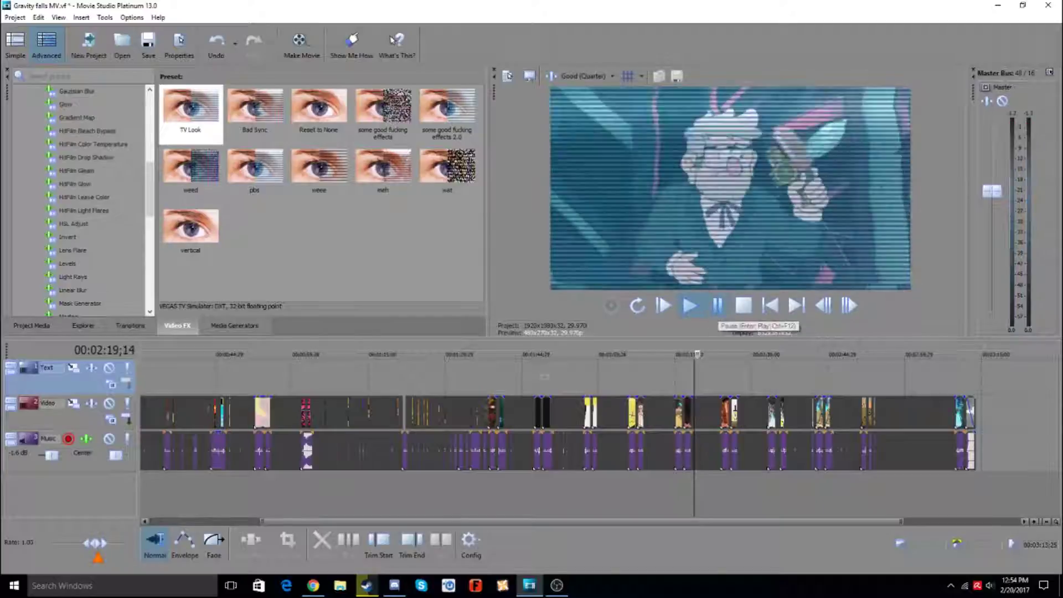
key("Return")
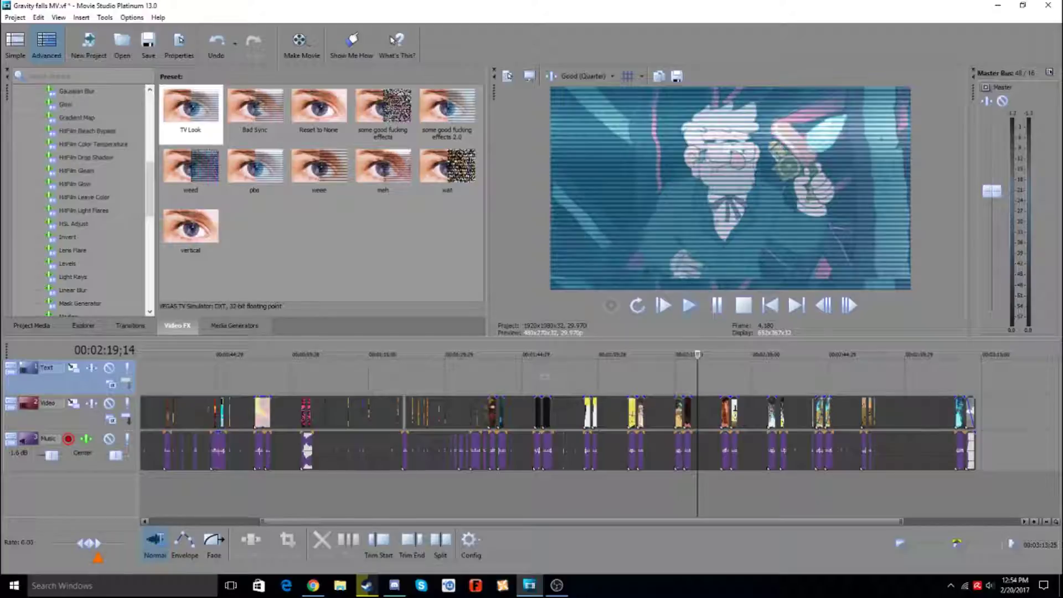
key("space")
left_click(716, 306)
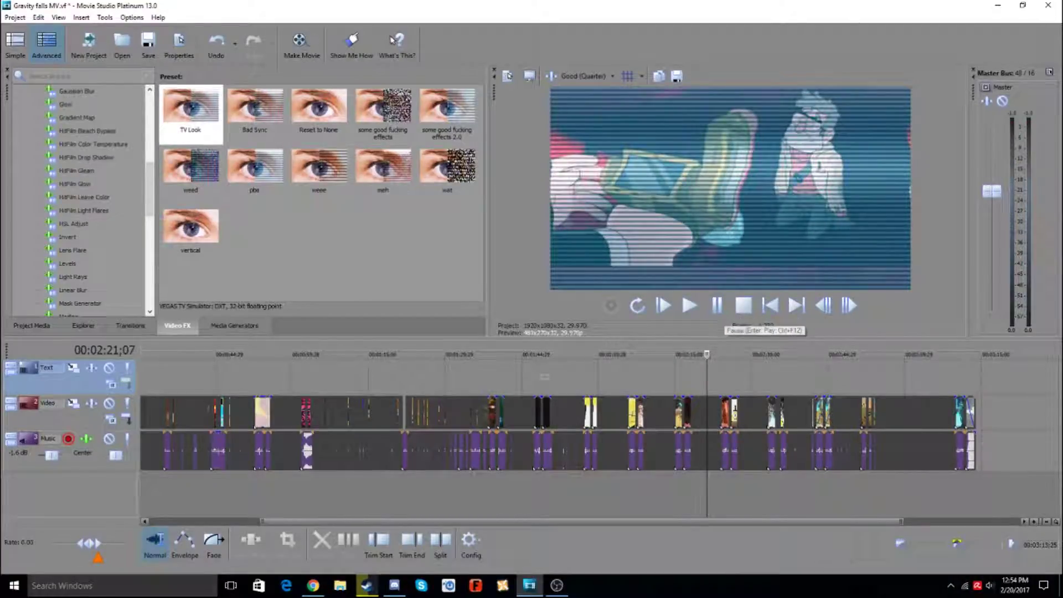
- Skip ahead to the triangle character's scan-line clips and play them to 00:02:35;10, pausing at 00:02:31;05
left_click(738, 377)
key("space")
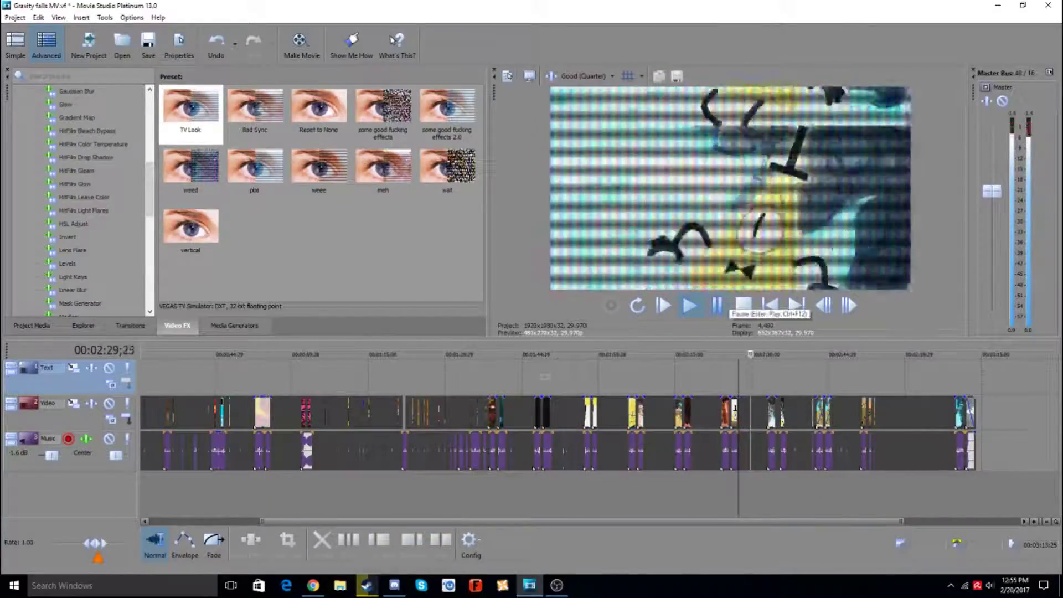
left_click(717, 306)
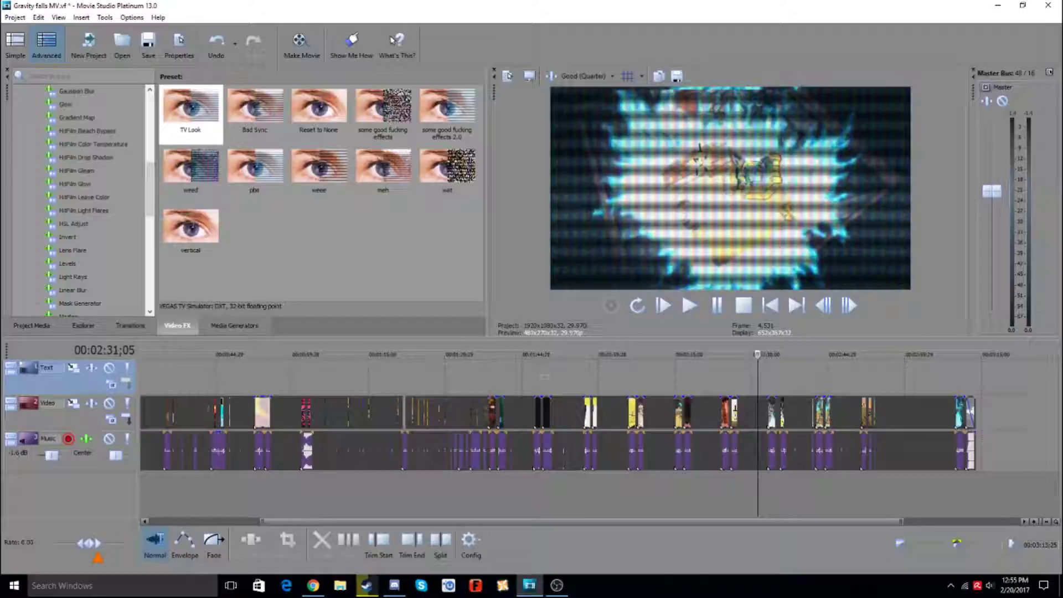
key("space")
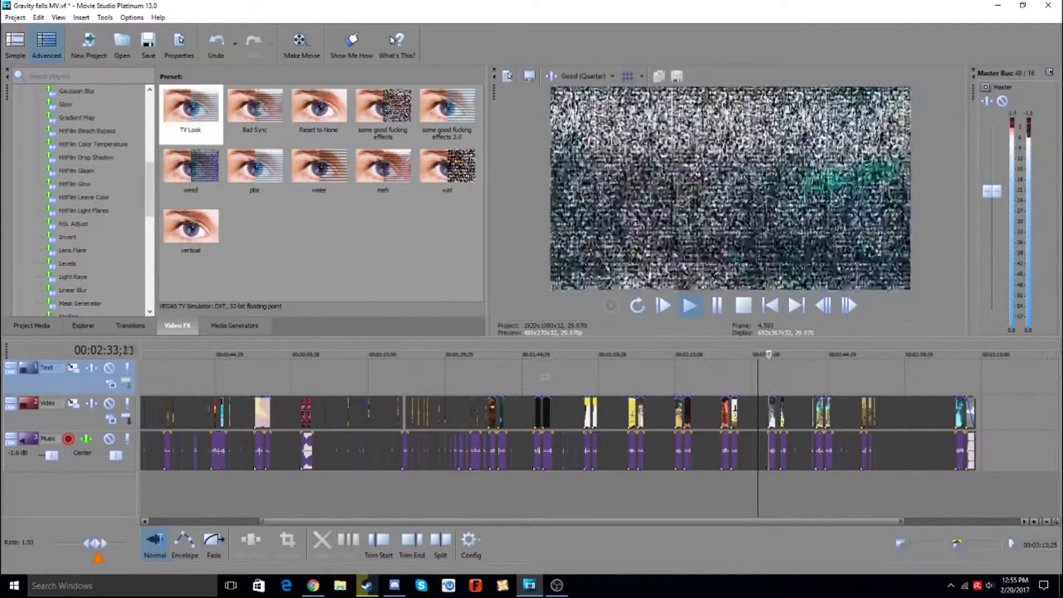
key("Return")
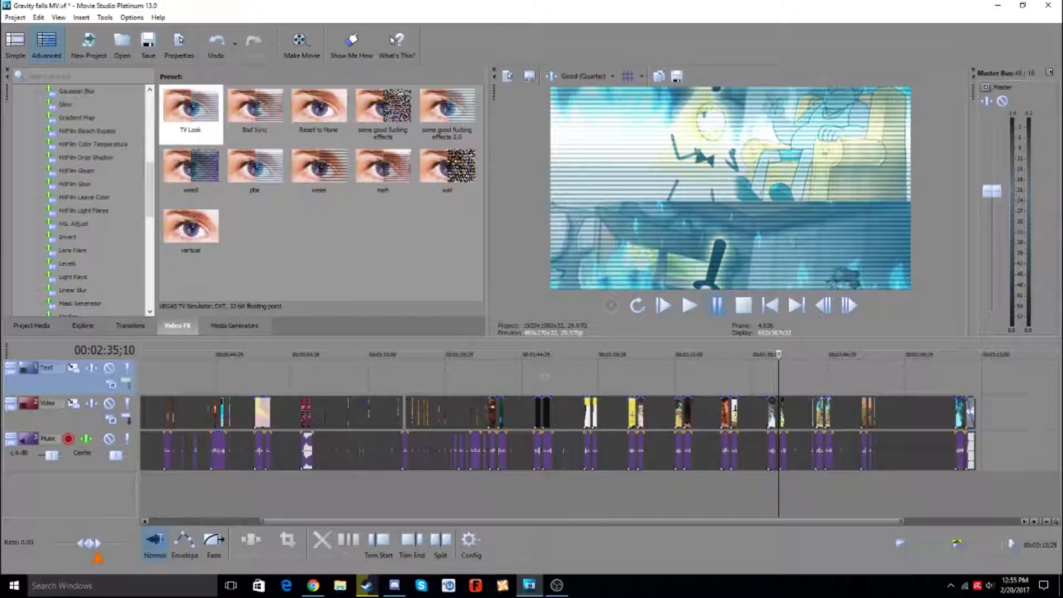
- Play the triangle character's scan-line clips, replaying them to 00:02:35;07, and continue to the static clips at 00:02:47;09
left_click(717, 306)
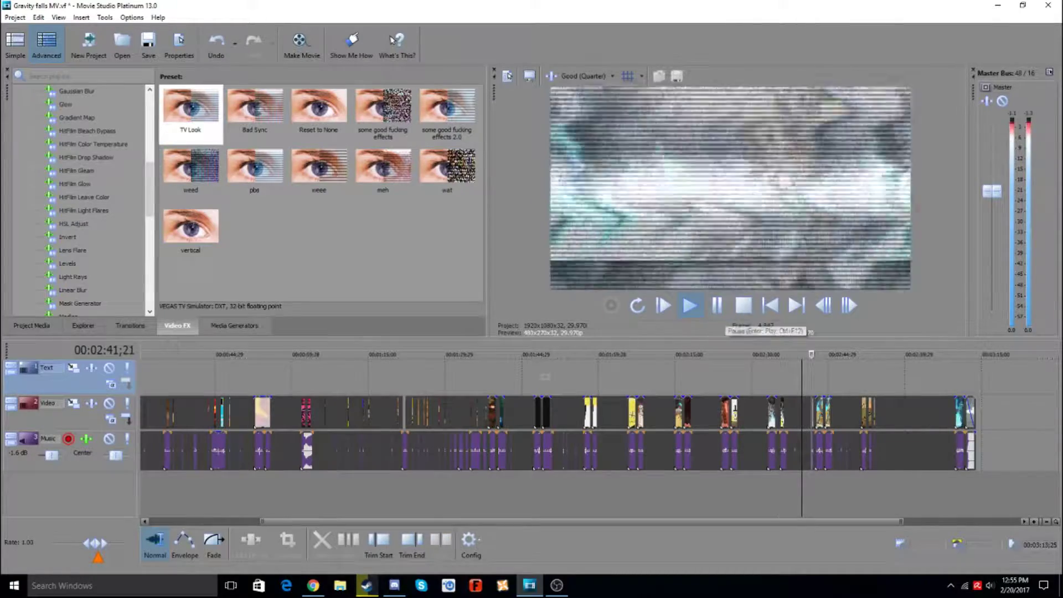
left_click(767, 377)
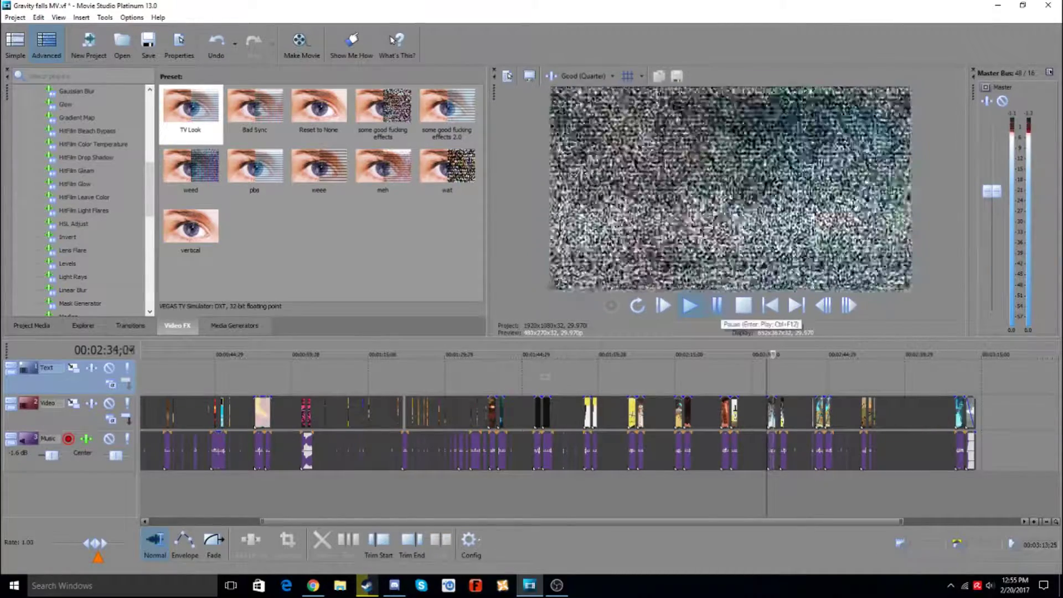
left_click(717, 306)
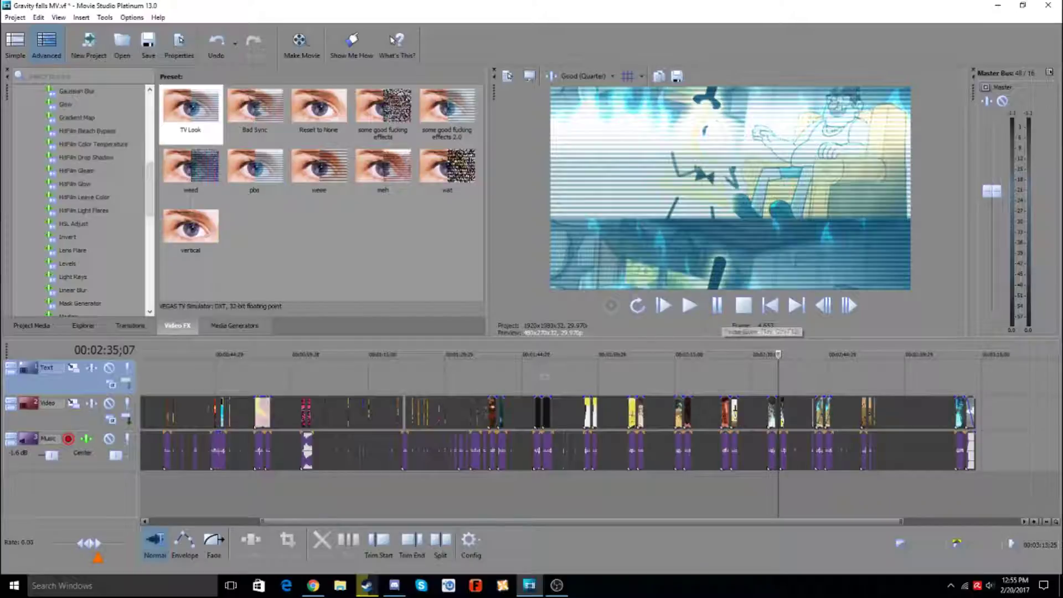
left_click(716, 306)
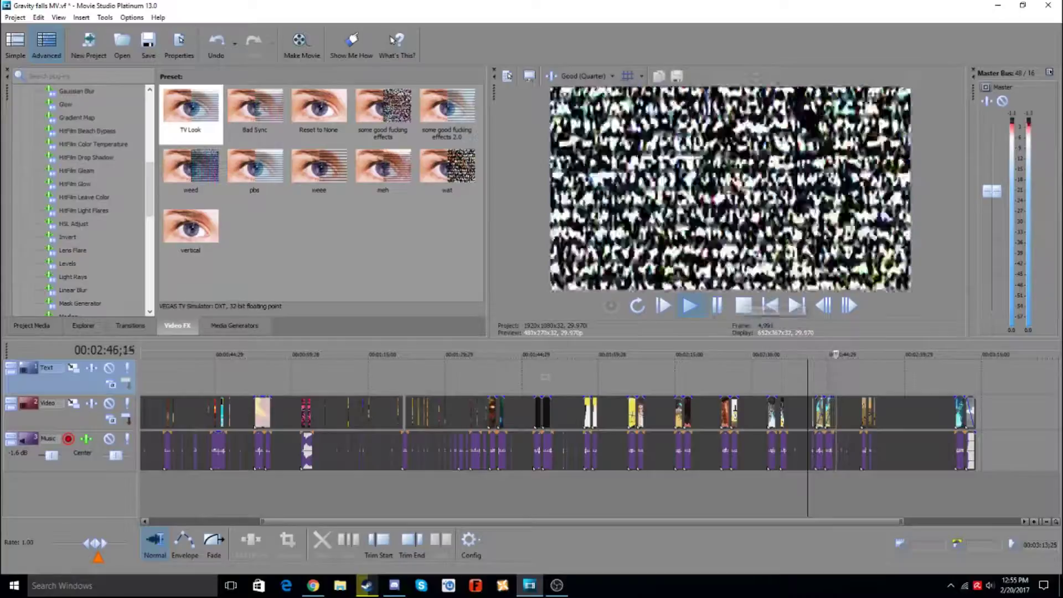
left_click(717, 306)
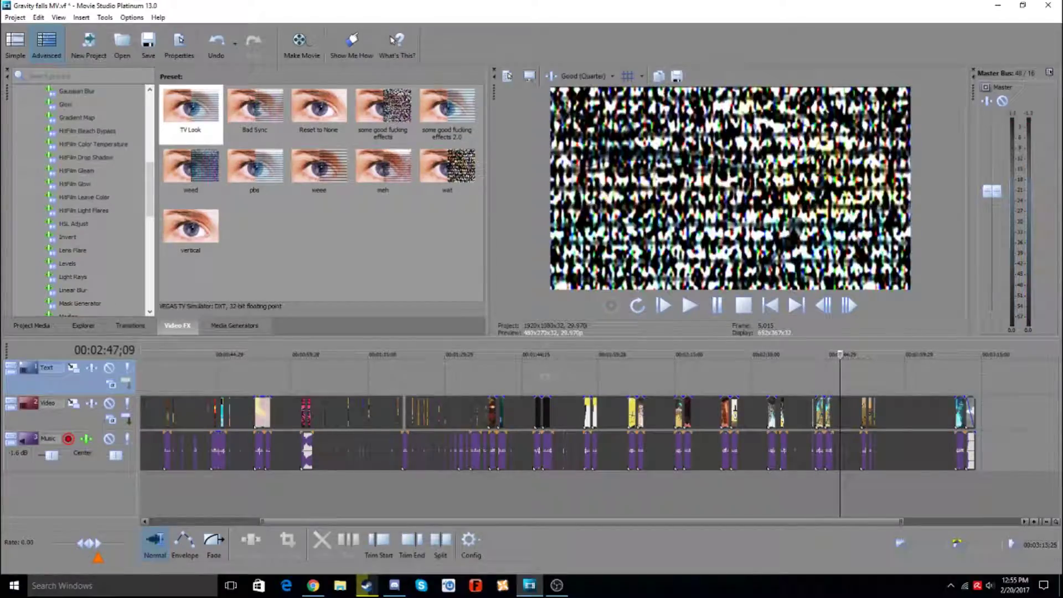
- Inspect the settings of both TV Simulator effects on the static clip at 00:02:47;09
scroll(600, 432, "up", 5)
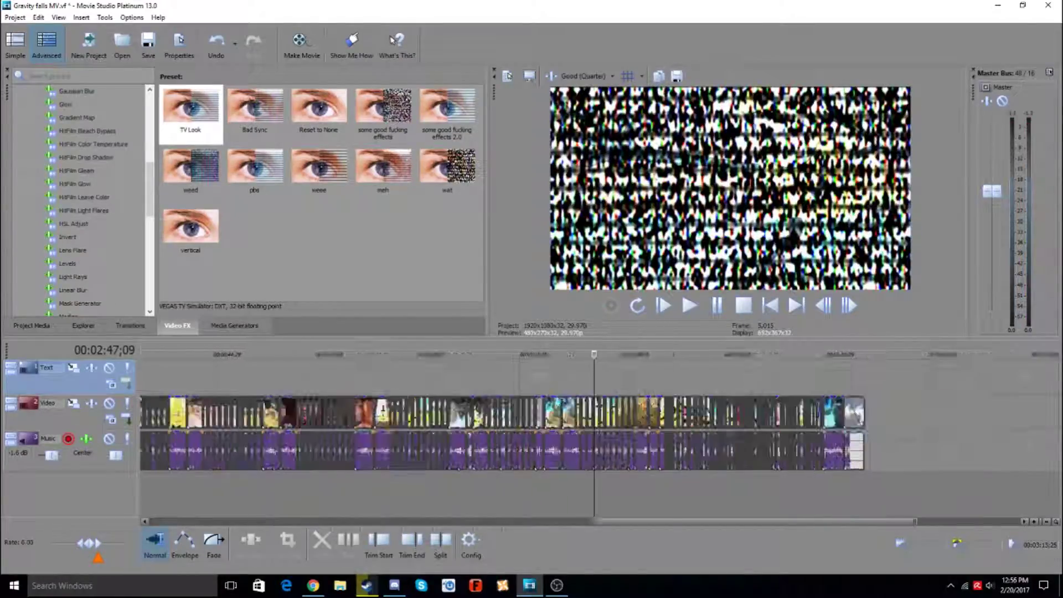
right_click(608, 412)
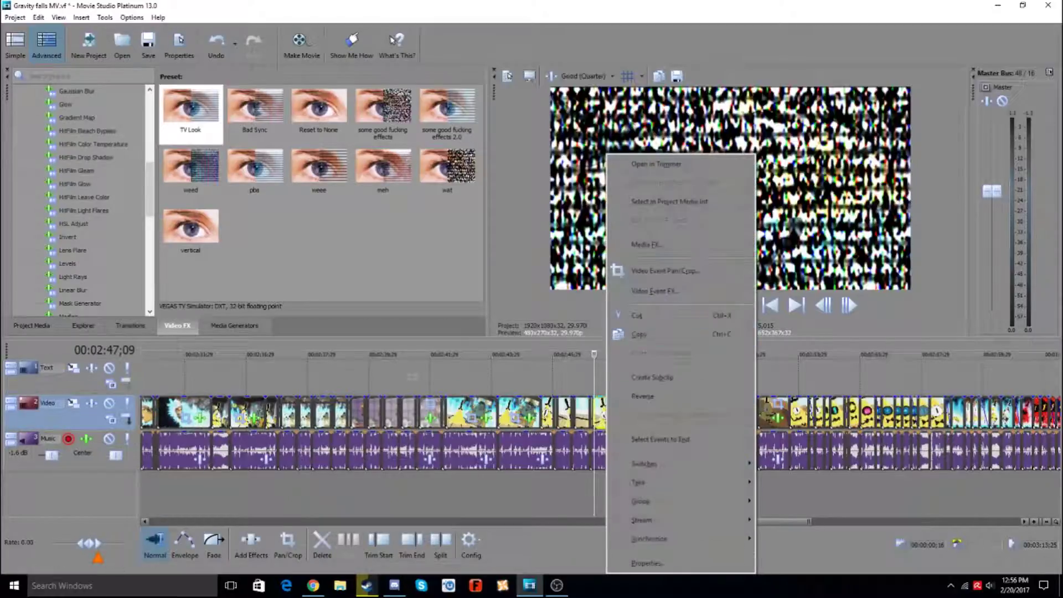
left_click(653, 290)
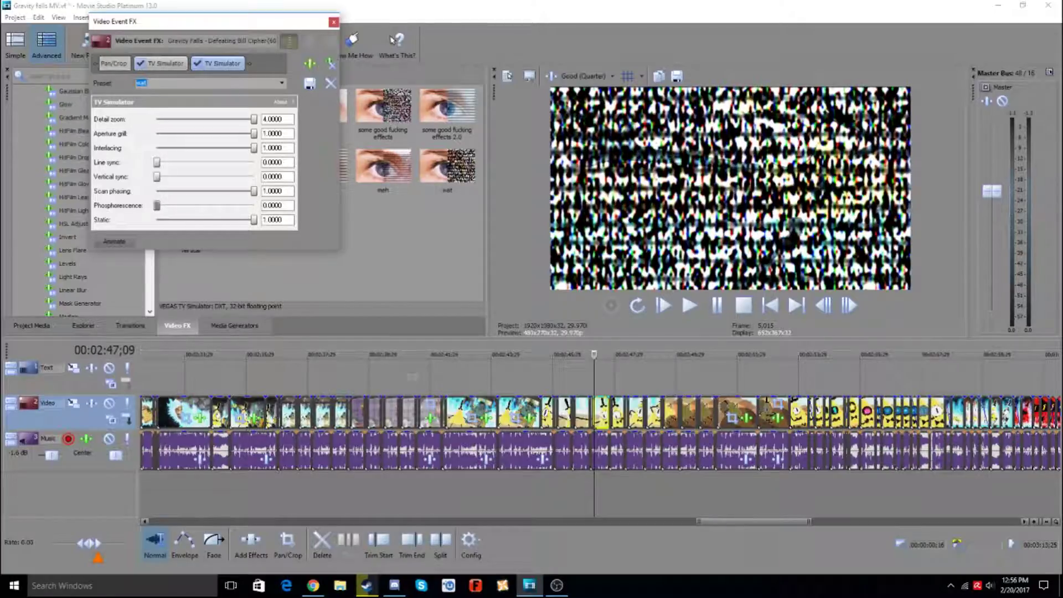
left_click(161, 63)
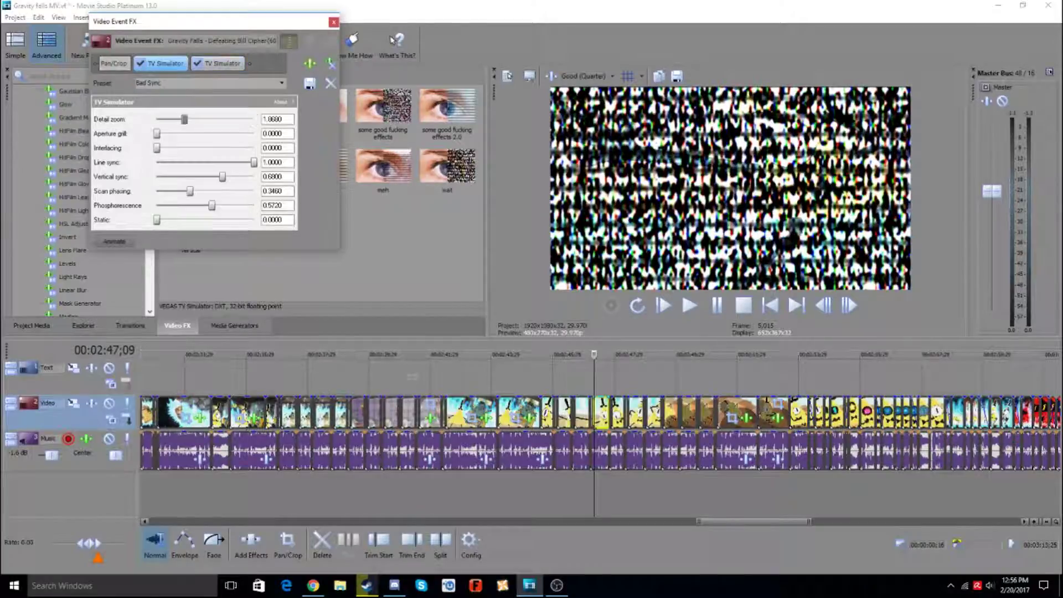
left_click(333, 22)
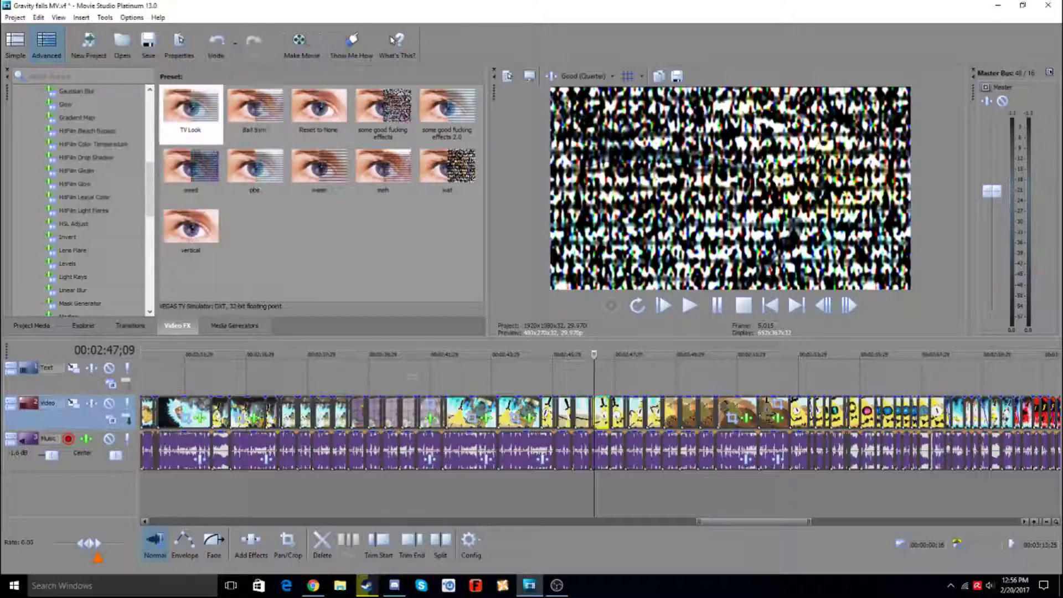
- Play from 00:02:47;09, skipping ahead through the ending clips, to the white silhouette clip at 00:03:12;06, pausing at 00:03:10;14
scroll(601, 420, "down", 5)
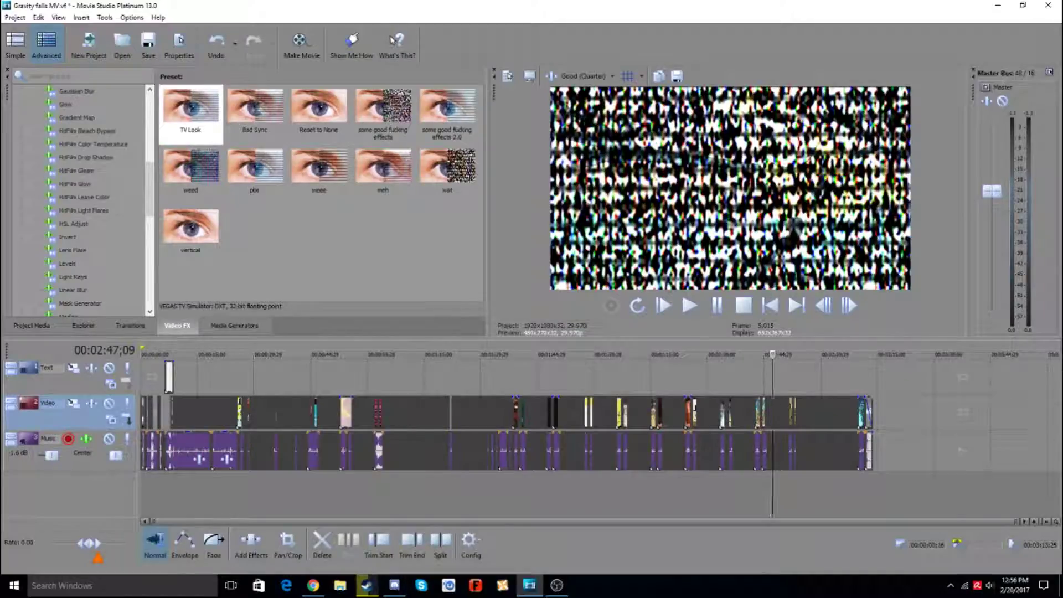
left_click(689, 305)
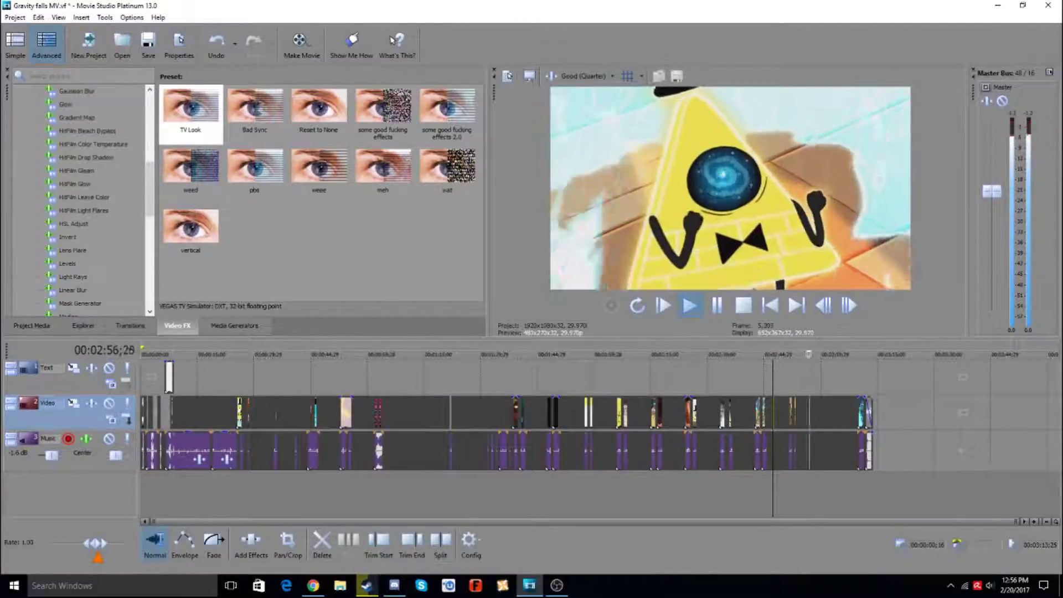
left_click(830, 487)
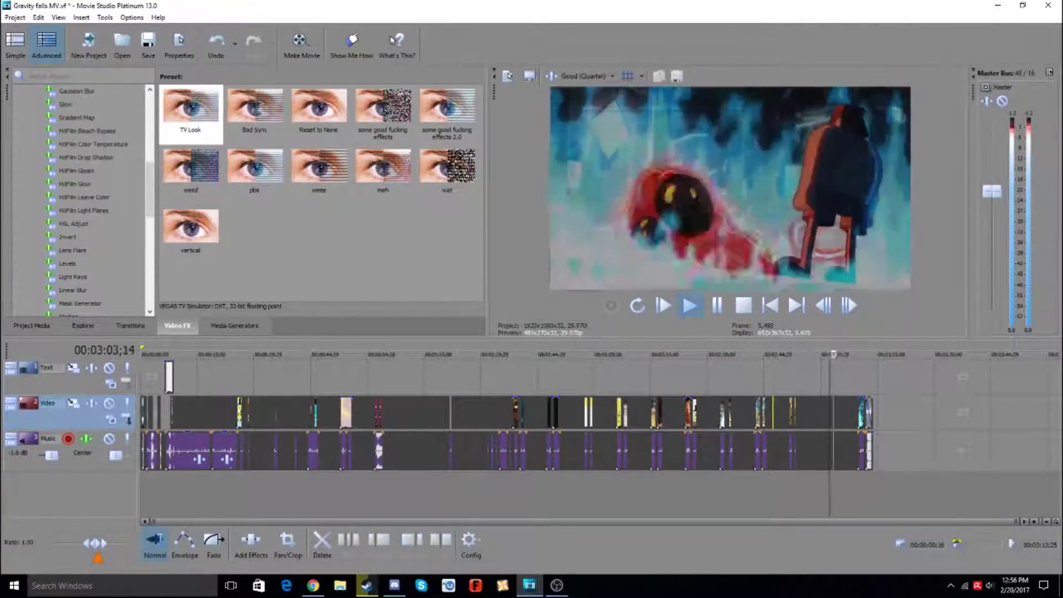
left_click(846, 488)
left_click(854, 487)
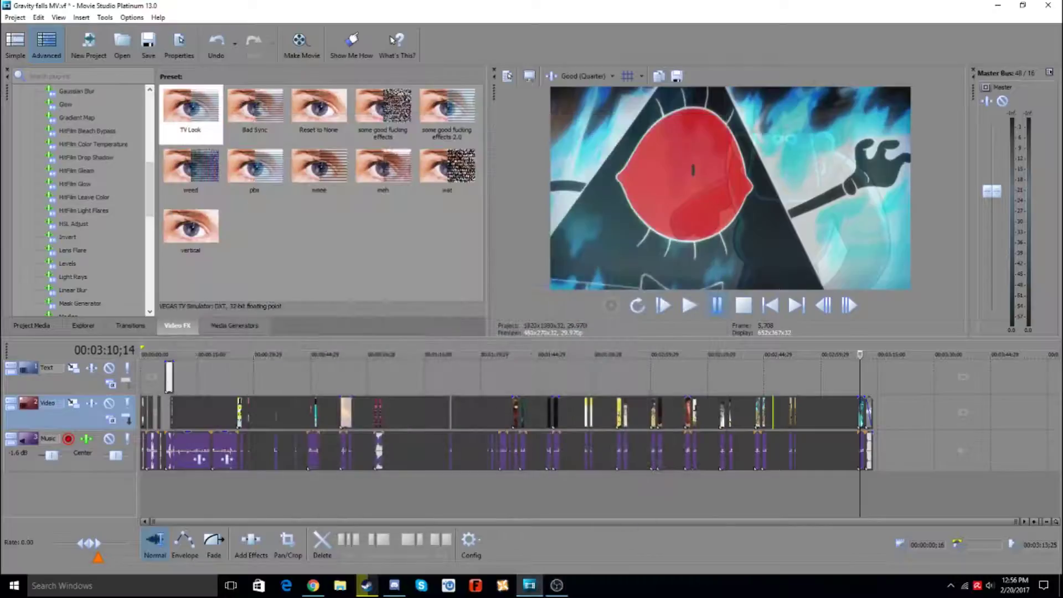
key("space")
key("Return")
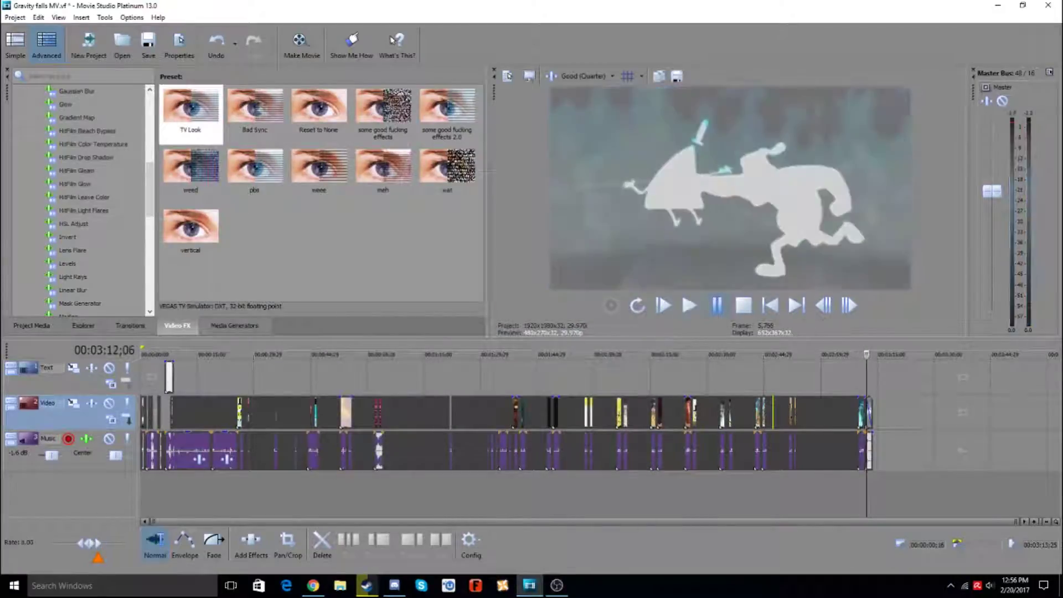
- Step back and forth through the frames of the white silhouette clip between 00:03:11;24 and 00:03:12;06
key("Left")
key("Left")
key("Left")
key("Left")
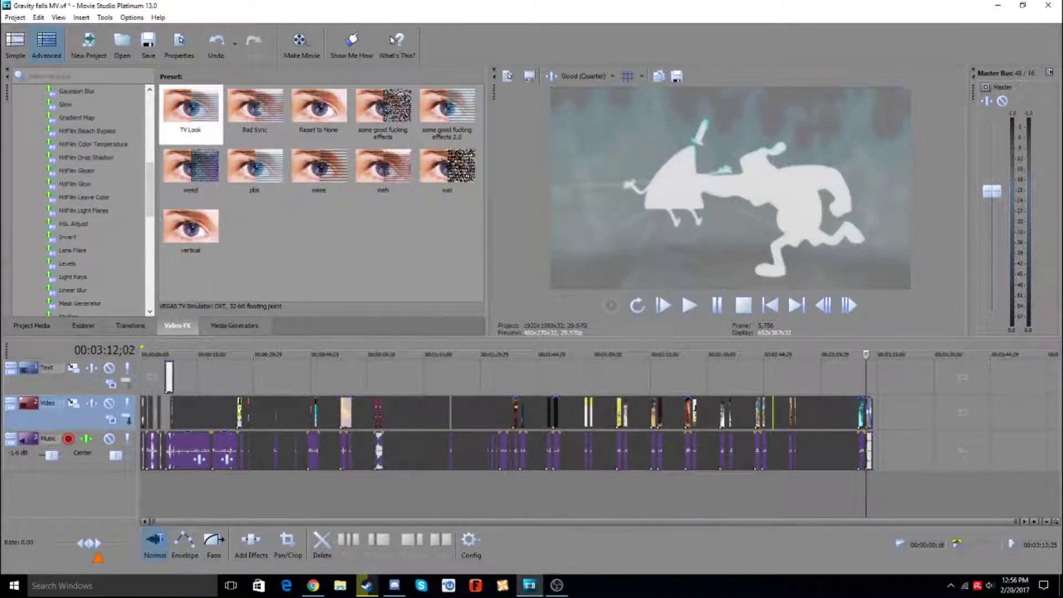
key("Right")
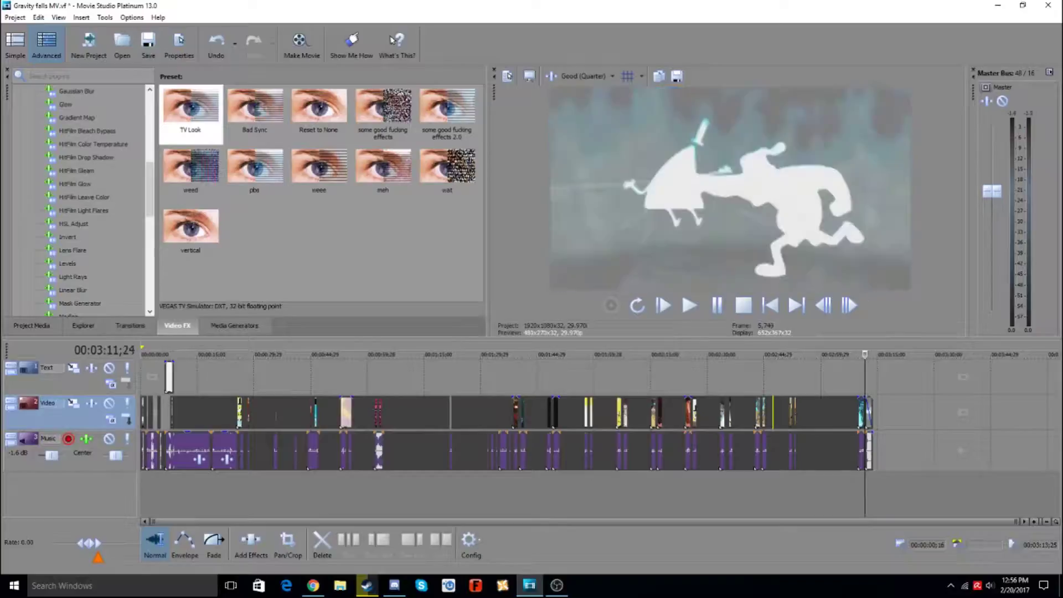
key("Right")
key("Right")
key("Right")
key("Right")
key("Right")
key("Right")
key("Right")
key("Right")
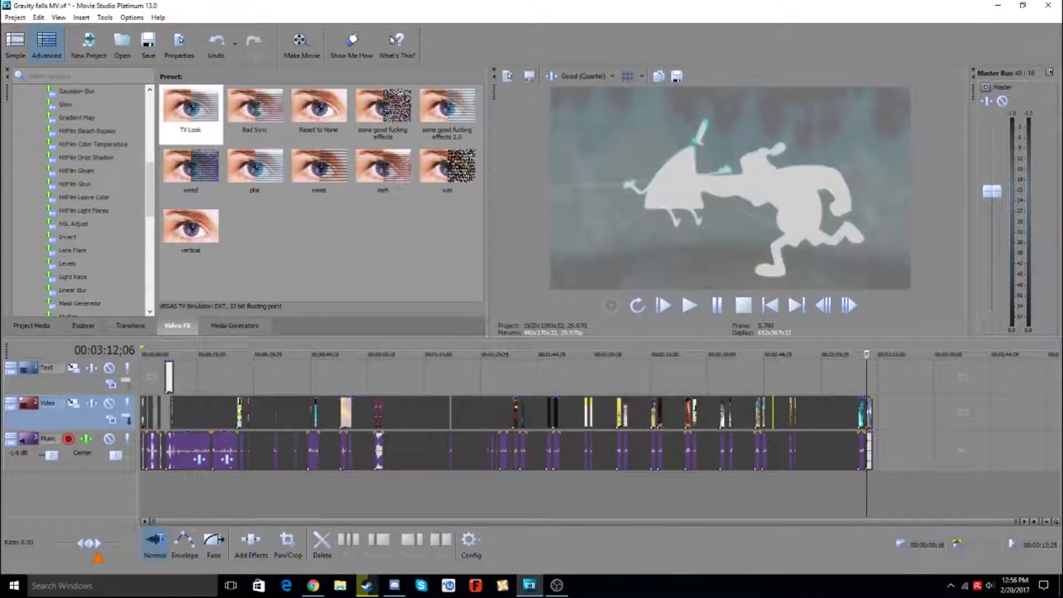
key("Right")
key("Right")
key("Right")
key("Right")
- Replay the ending from 00:03:07;11 to the white silhouette clip at 00:03:11;23
left_click(848, 412)
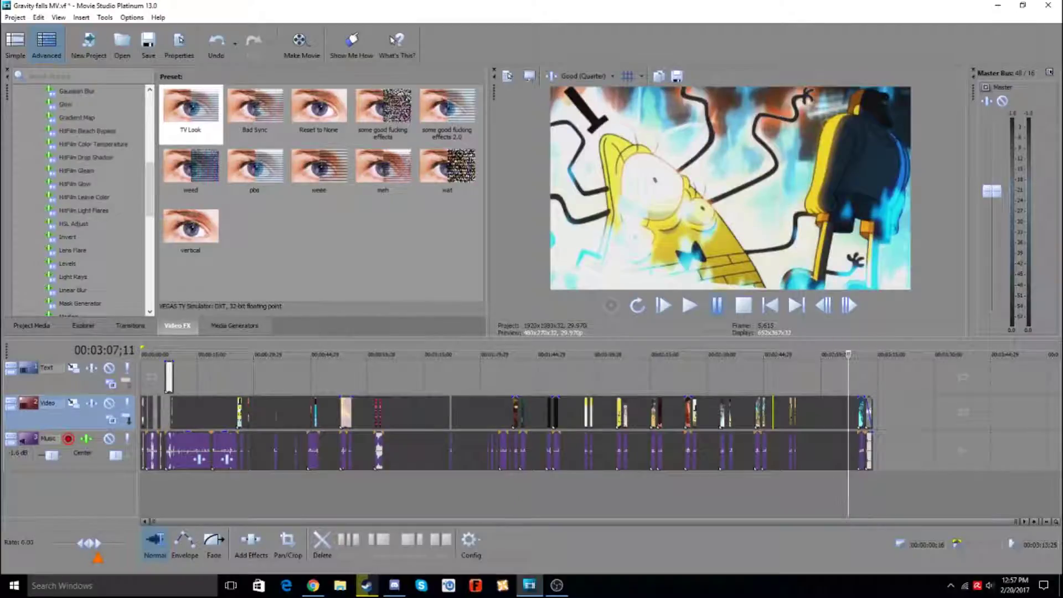
key("space")
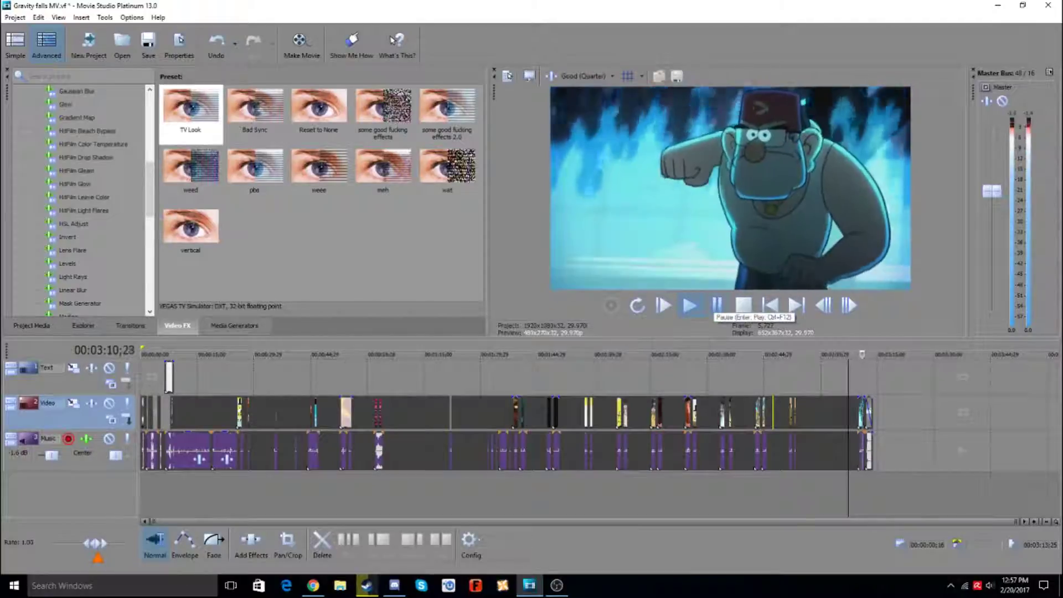
left_click(717, 305)
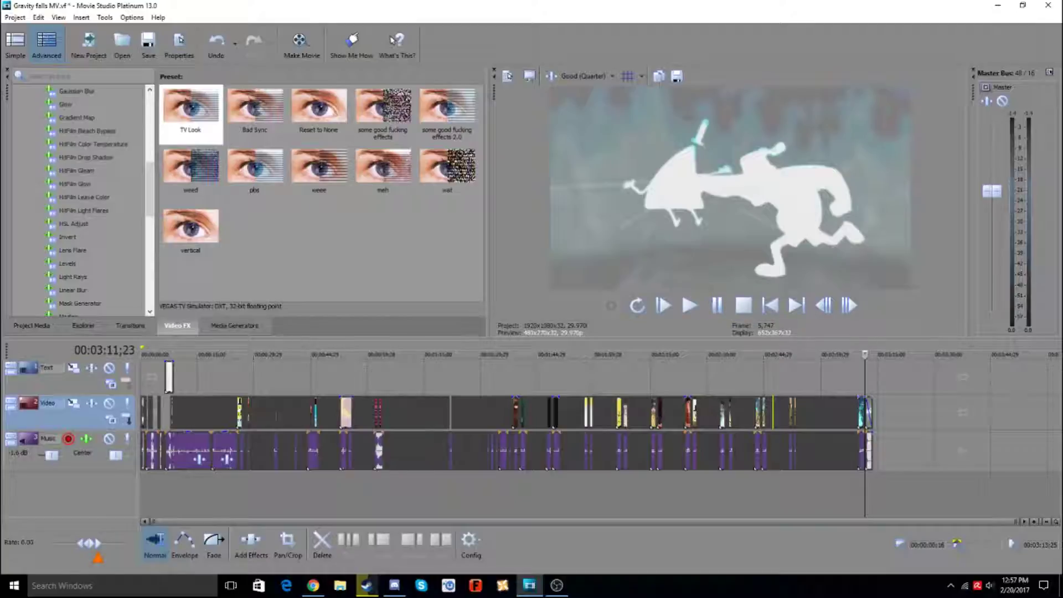
- Try cropping the white silhouette clip to a width of 1,522 in Pan/Crop, and restore its full frame
right_click(868, 413)
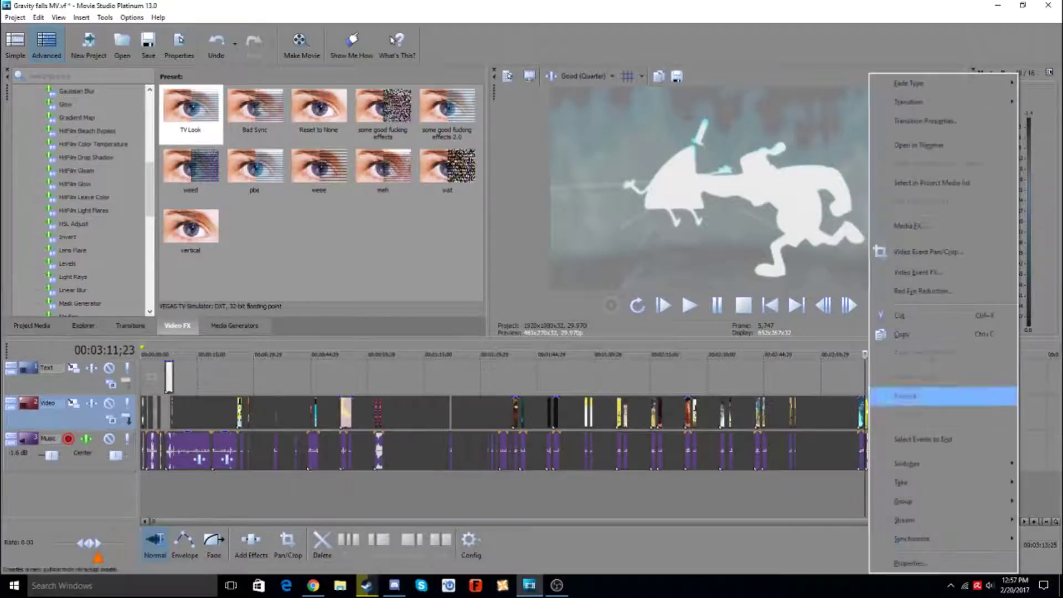
left_click(919, 252)
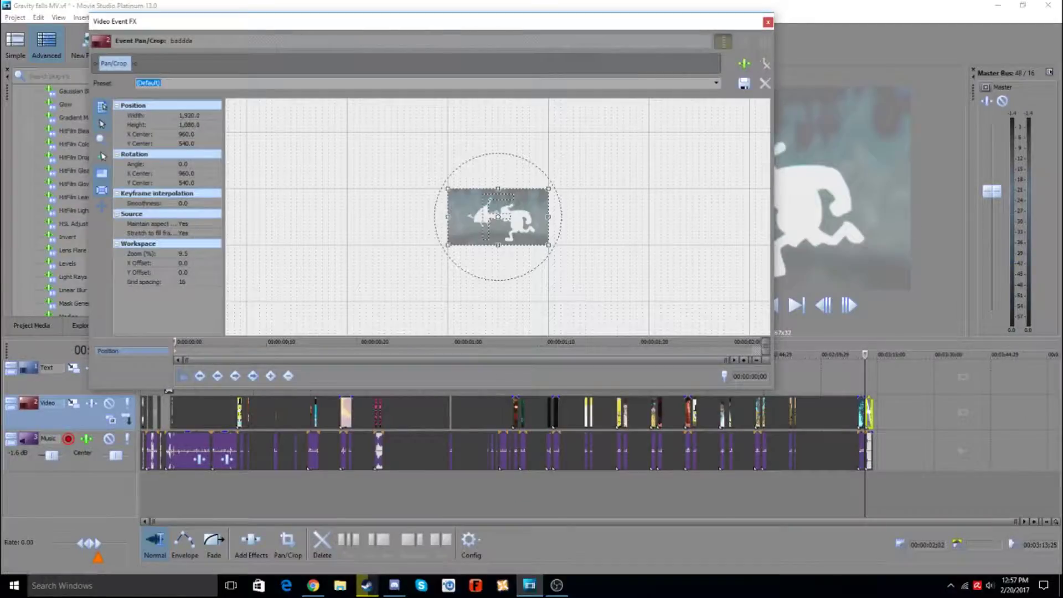
scroll(498, 216, "up", 3)
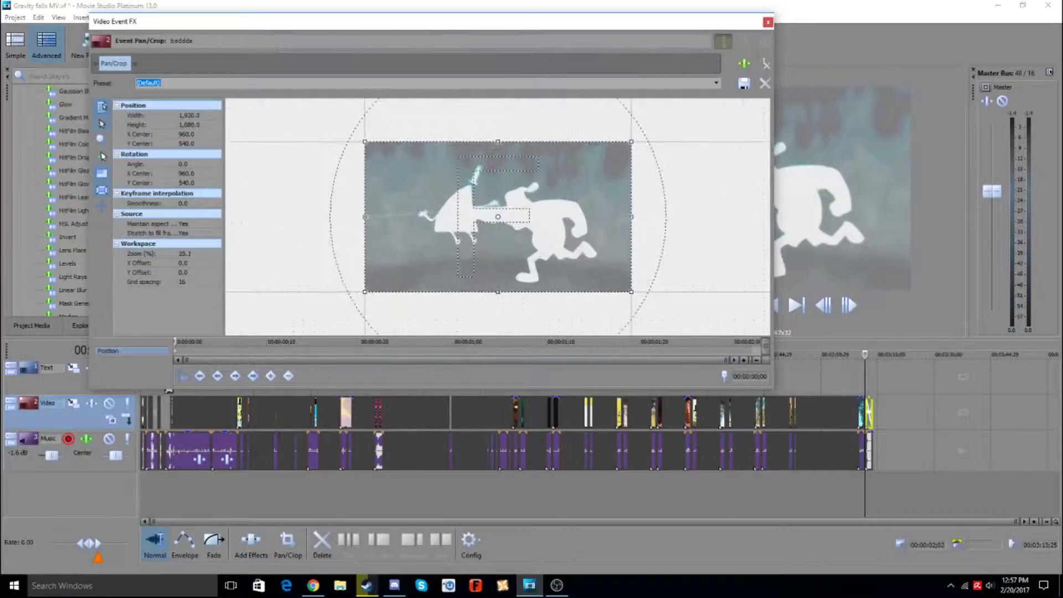
left_click_drag(632, 141, 603, 158)
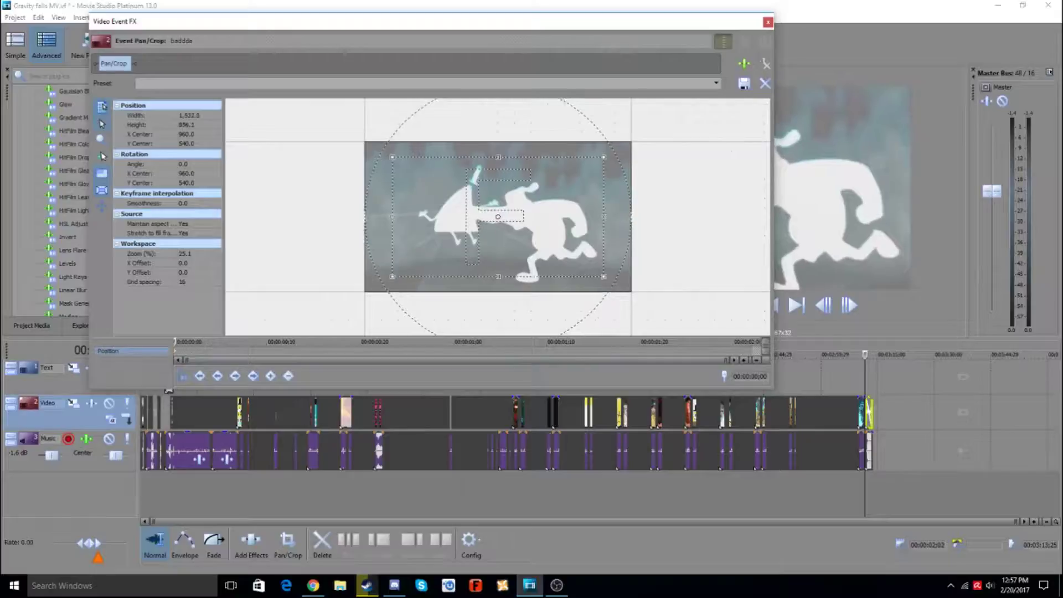
right_click(487, 194)
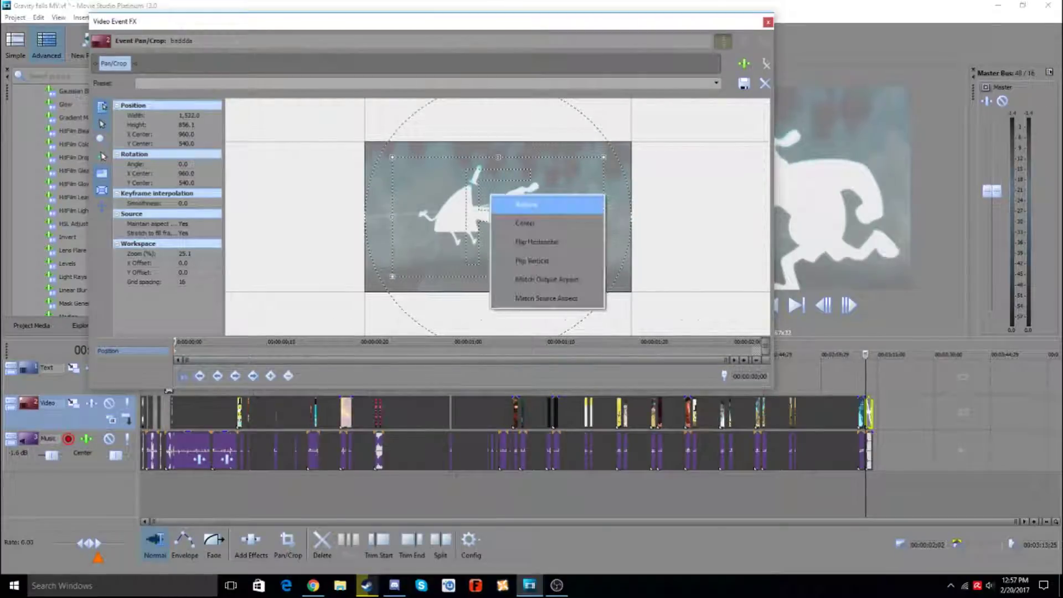
left_click(512, 200)
left_click(768, 22)
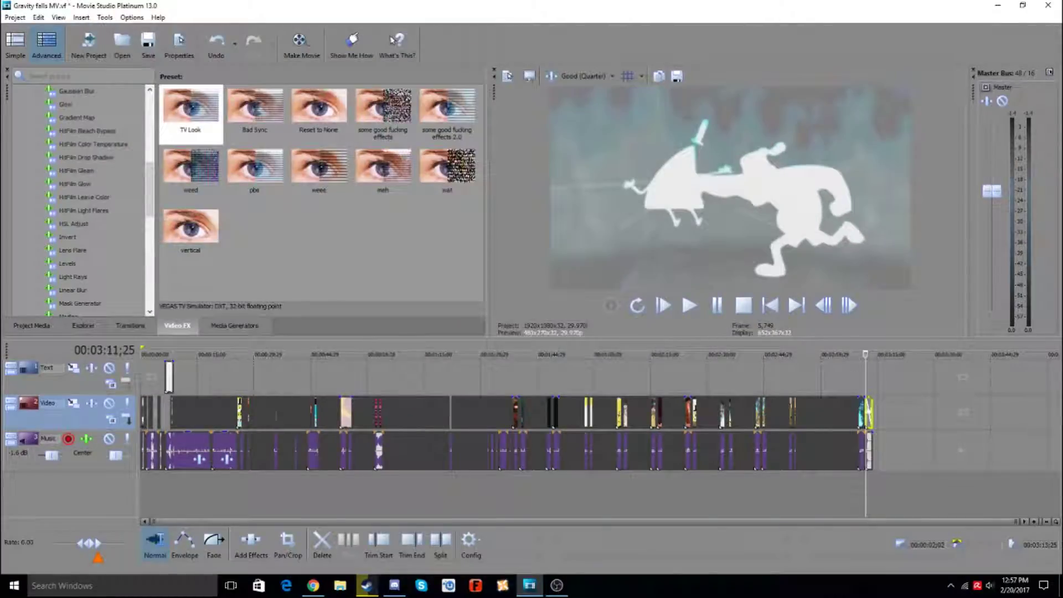
- Replay the closing clips to 00:03:12;22 and check the white silhouette clip's Pan/Crop settings
left_click(854, 354)
key("space")
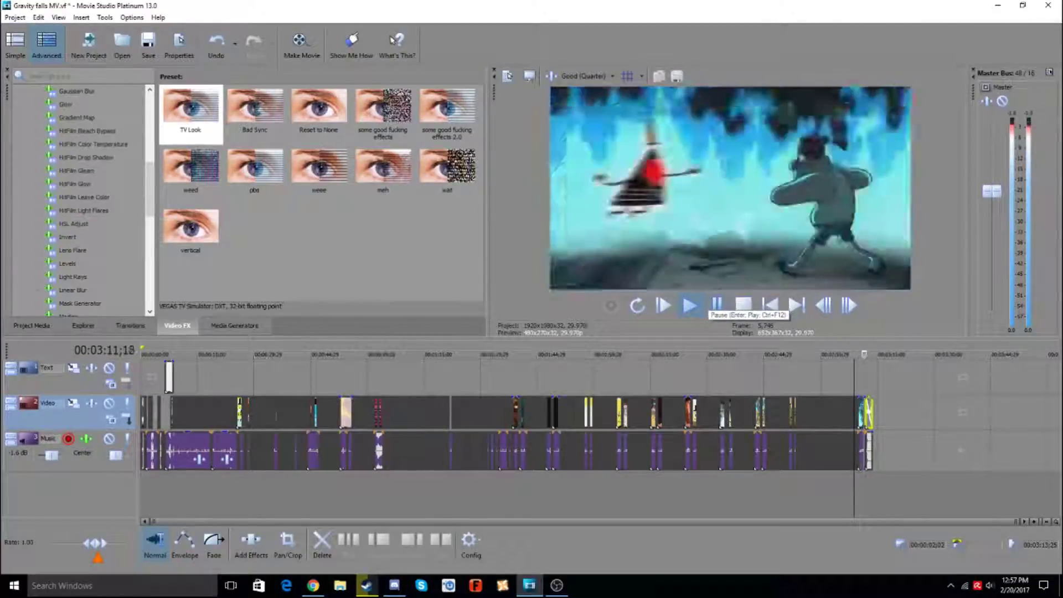
left_click(717, 305)
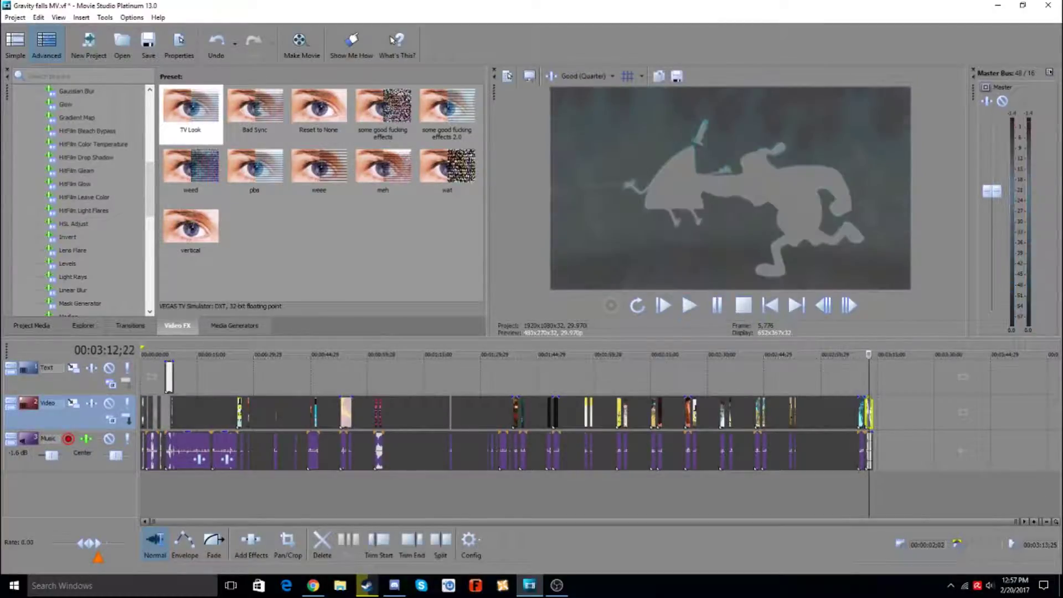
right_click(867, 413)
left_click(928, 252)
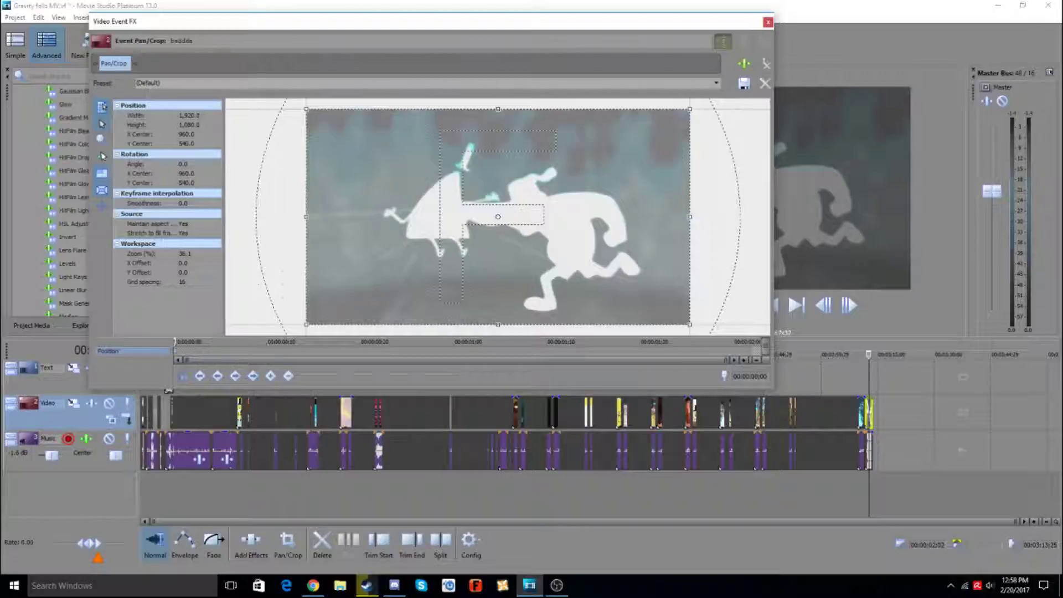
left_click(768, 21)
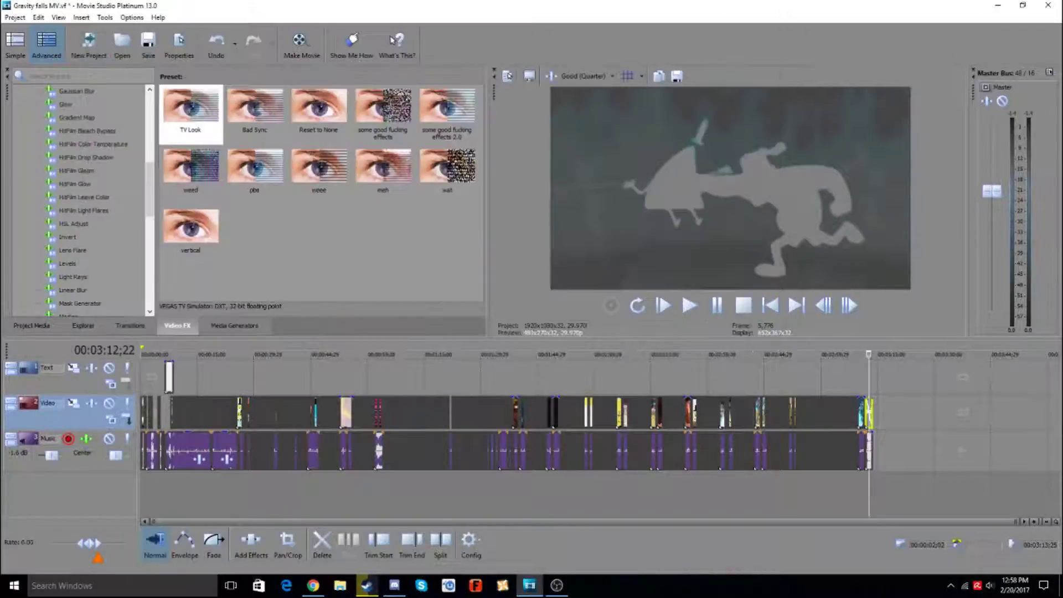
- Undo the last two Pan/Crop position keyframe changes and review the remaining undo history
left_click(235, 43)
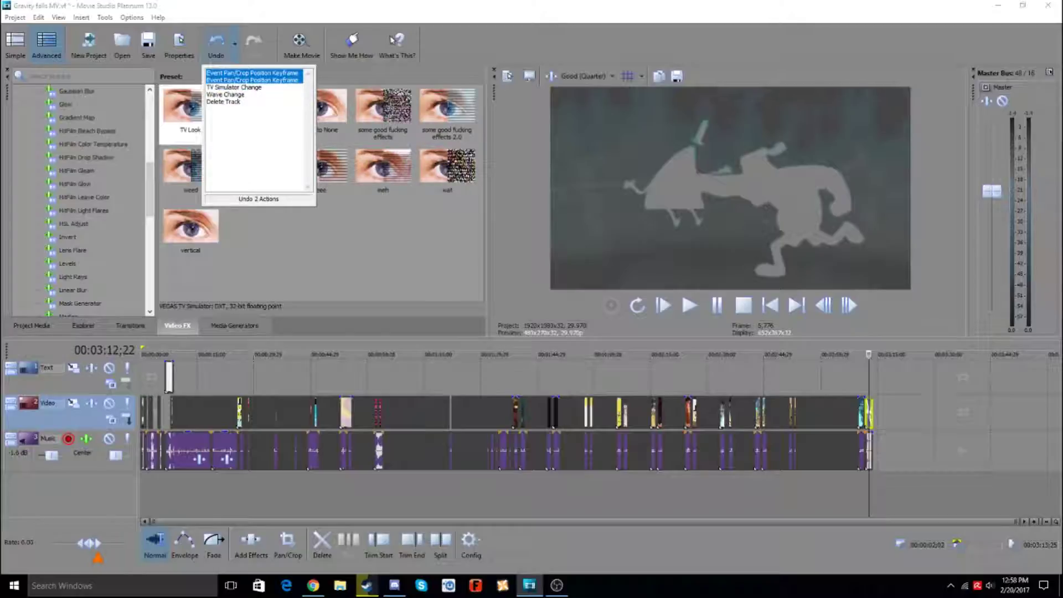
left_click(252, 80)
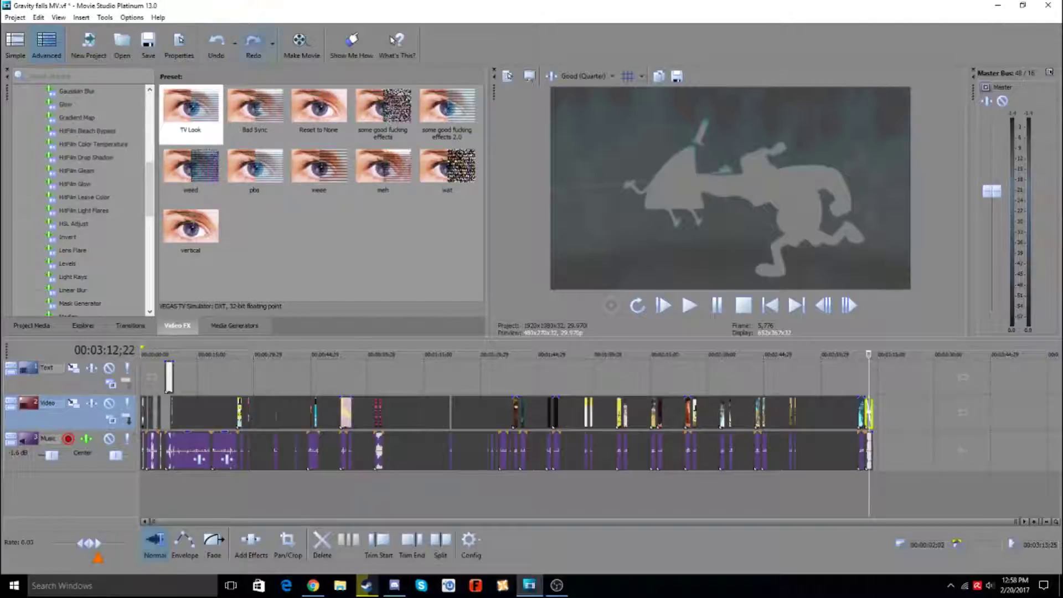
left_click(234, 43)
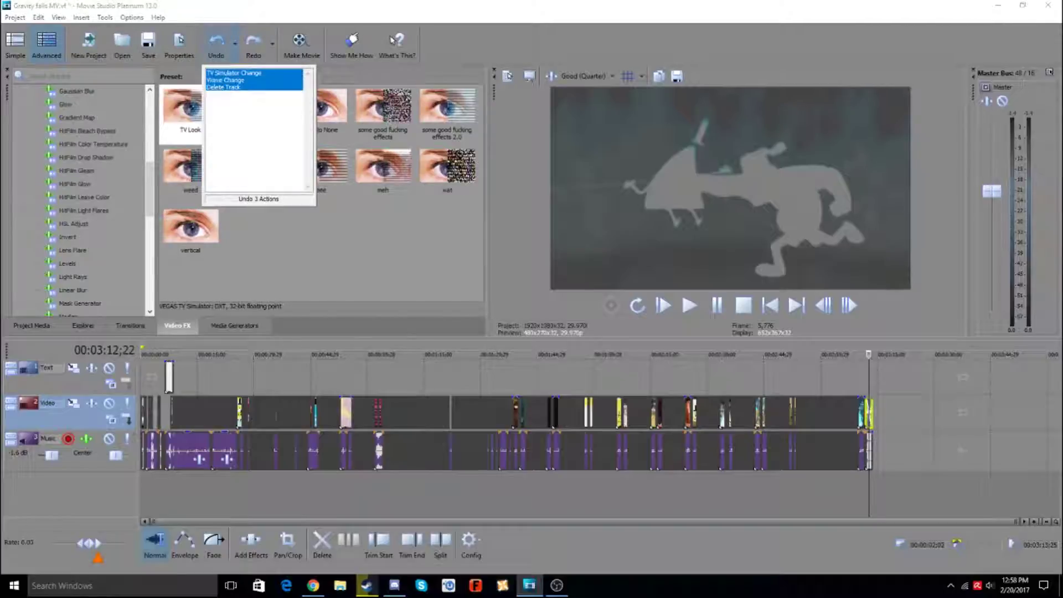
left_click(227, 87)
- Try a quick zoom-out on the white silhouette clip: crop to width 1,598.4 at its start and restore the full frame at 00:00:00;02
right_click(874, 412)
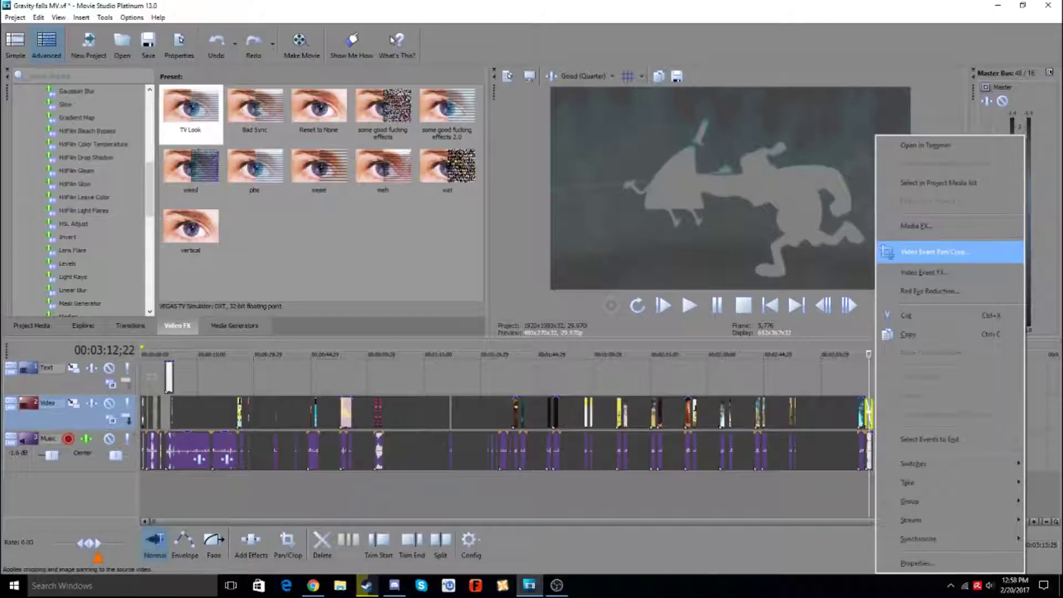
left_click(886, 252)
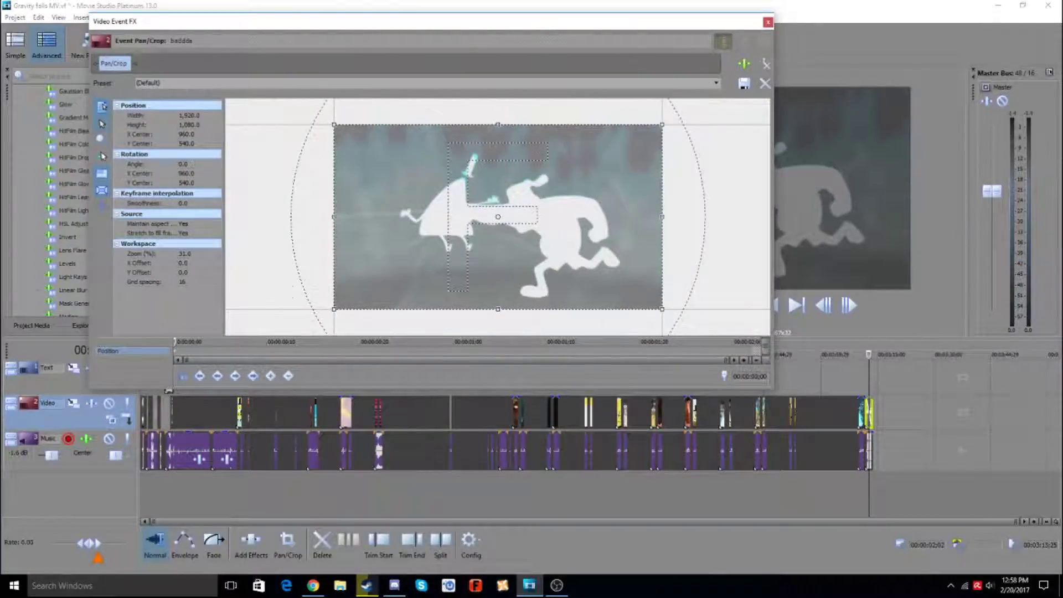
left_click_drag(334, 125, 361, 140)
left_click(849, 305)
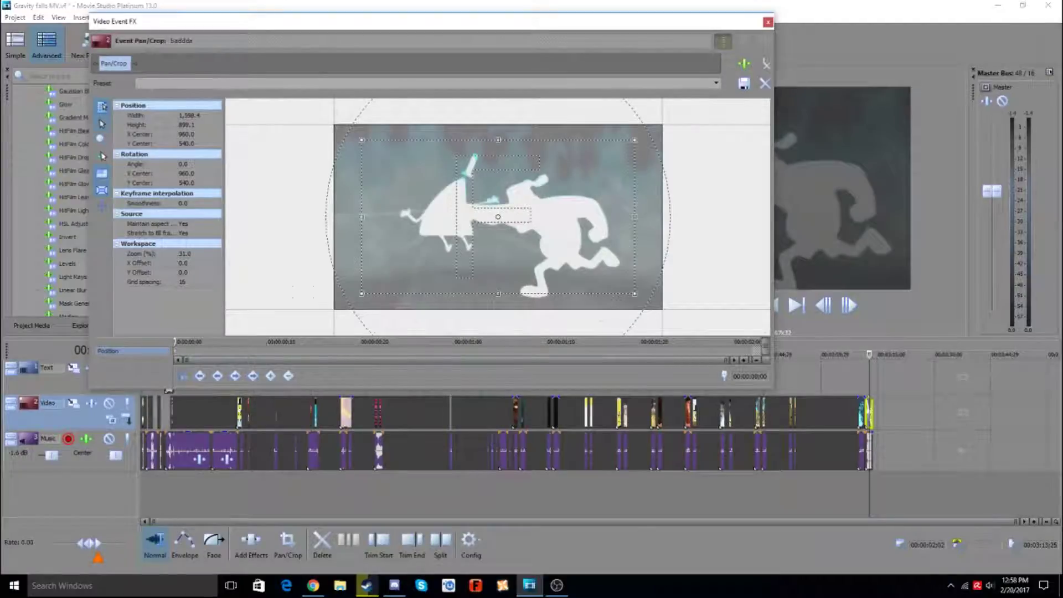
key("Right")
key("Right")
key("Left")
right_click(547, 259)
left_click(576, 271)
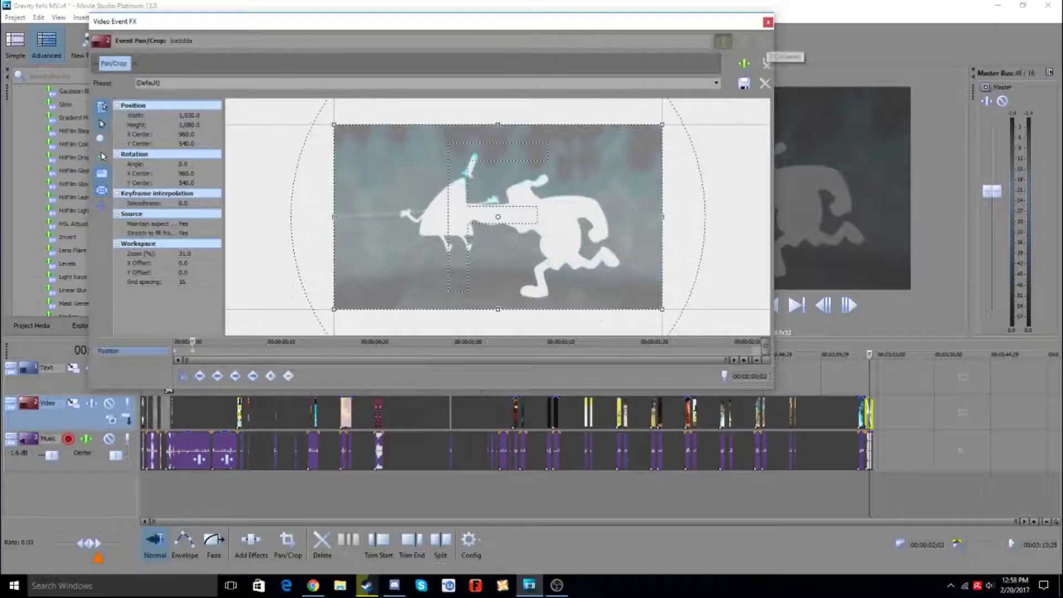
left_click(767, 22)
- Replay the ending from 00:03:09;05 to 00:03:12;12 to examine the zoom on the white silhouette clip
left_click(855, 355)
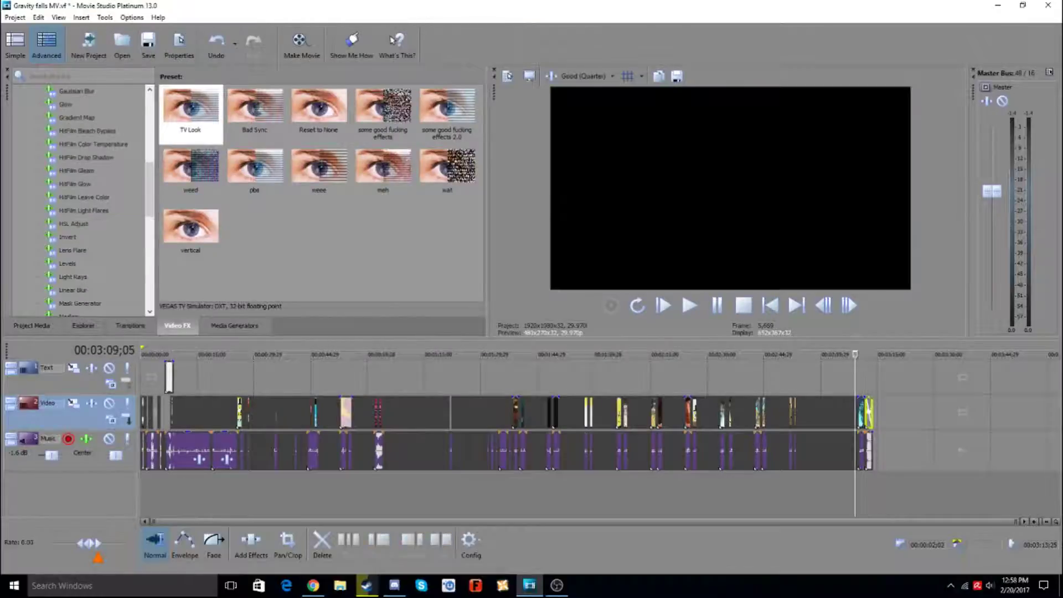
key("space")
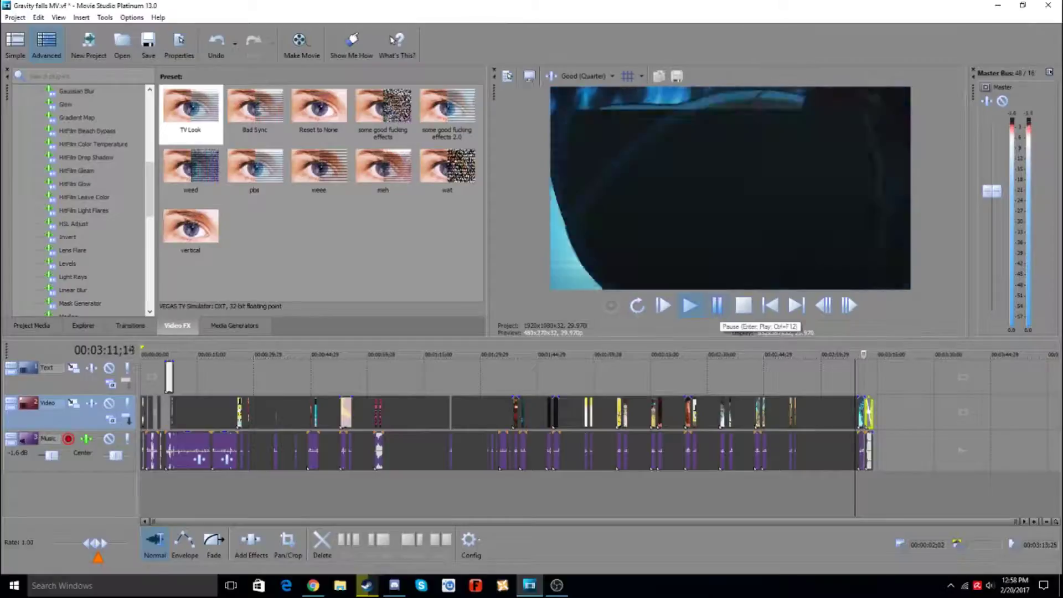
left_click(717, 305)
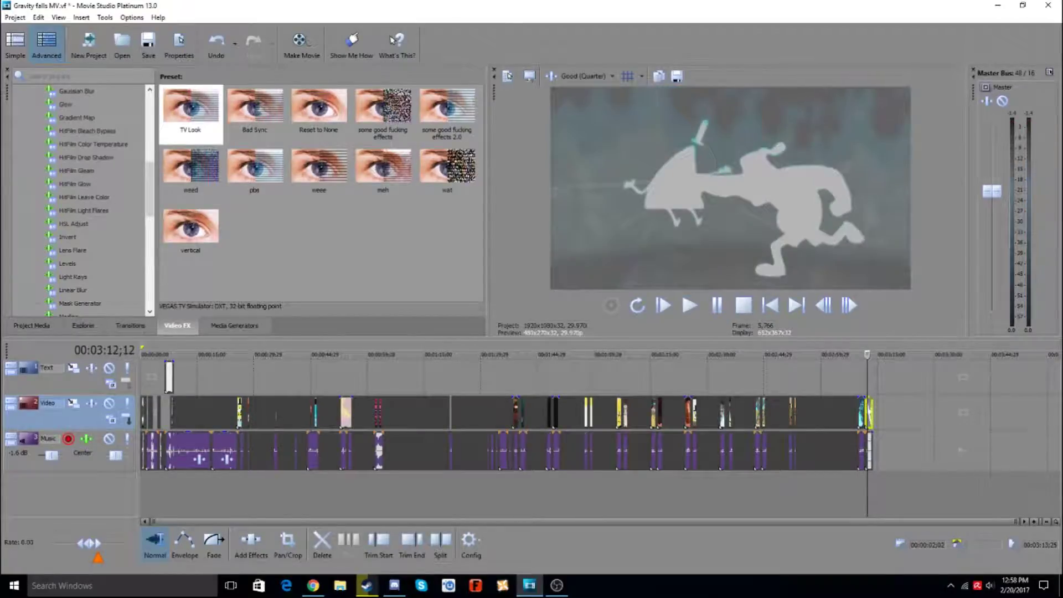
- Undo the white silhouette clip's latest Pan/Crop changes and place the playback cursor at 00:03:11;23
left_click(235, 43)
left_click(249, 76)
left_click(865, 378)
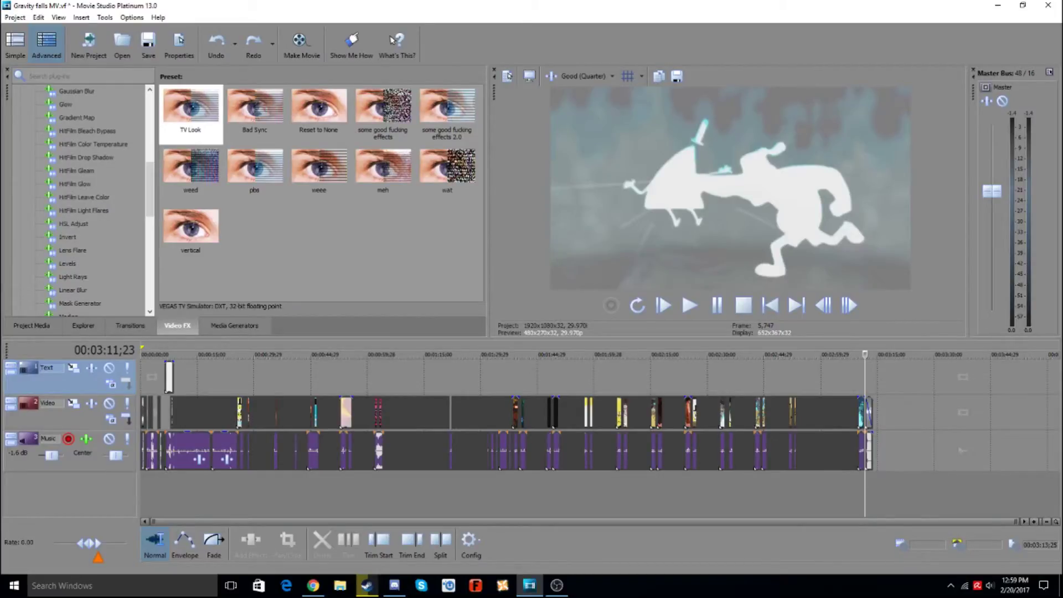
left_click(557, 585)
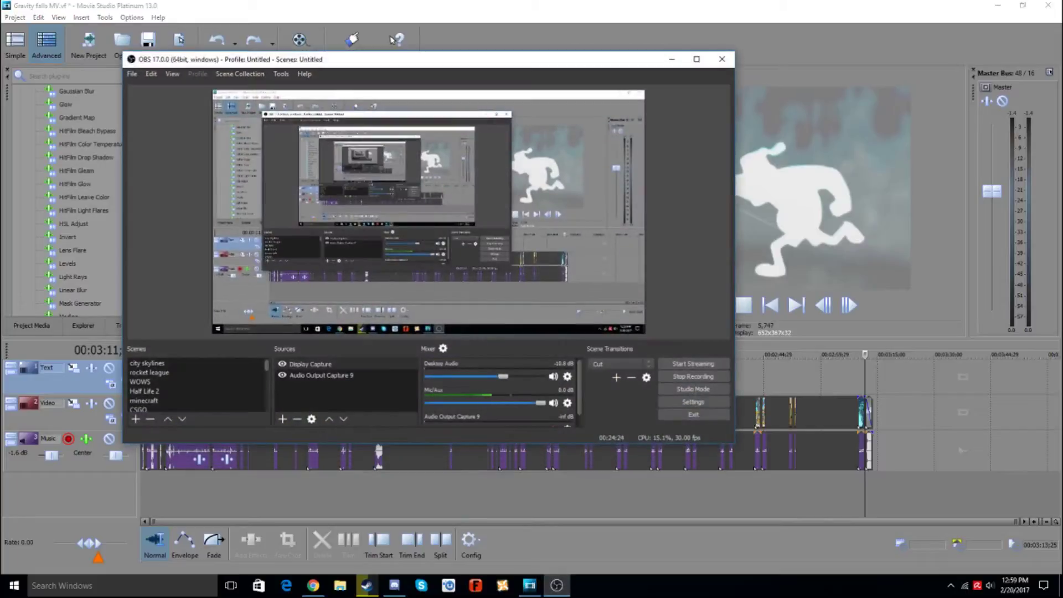